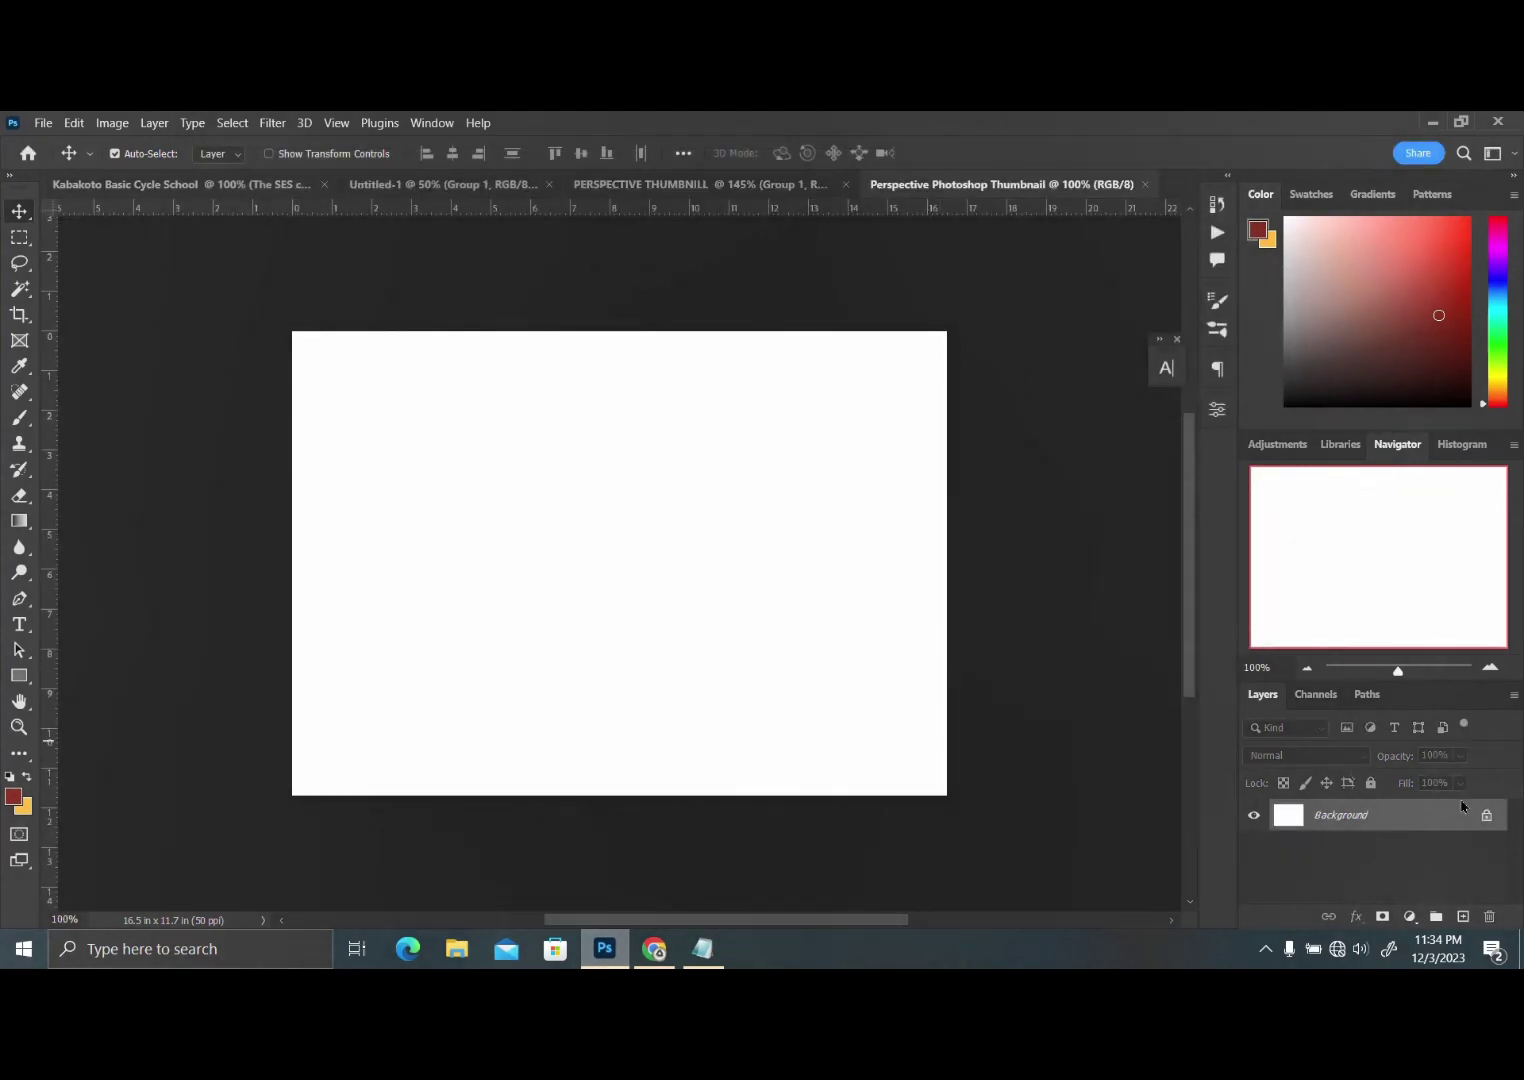
Unlock the background layer and add the text "how to" in the upper-left area of the canvas
{"action": "left_click", "coordinate": [1487, 815]}
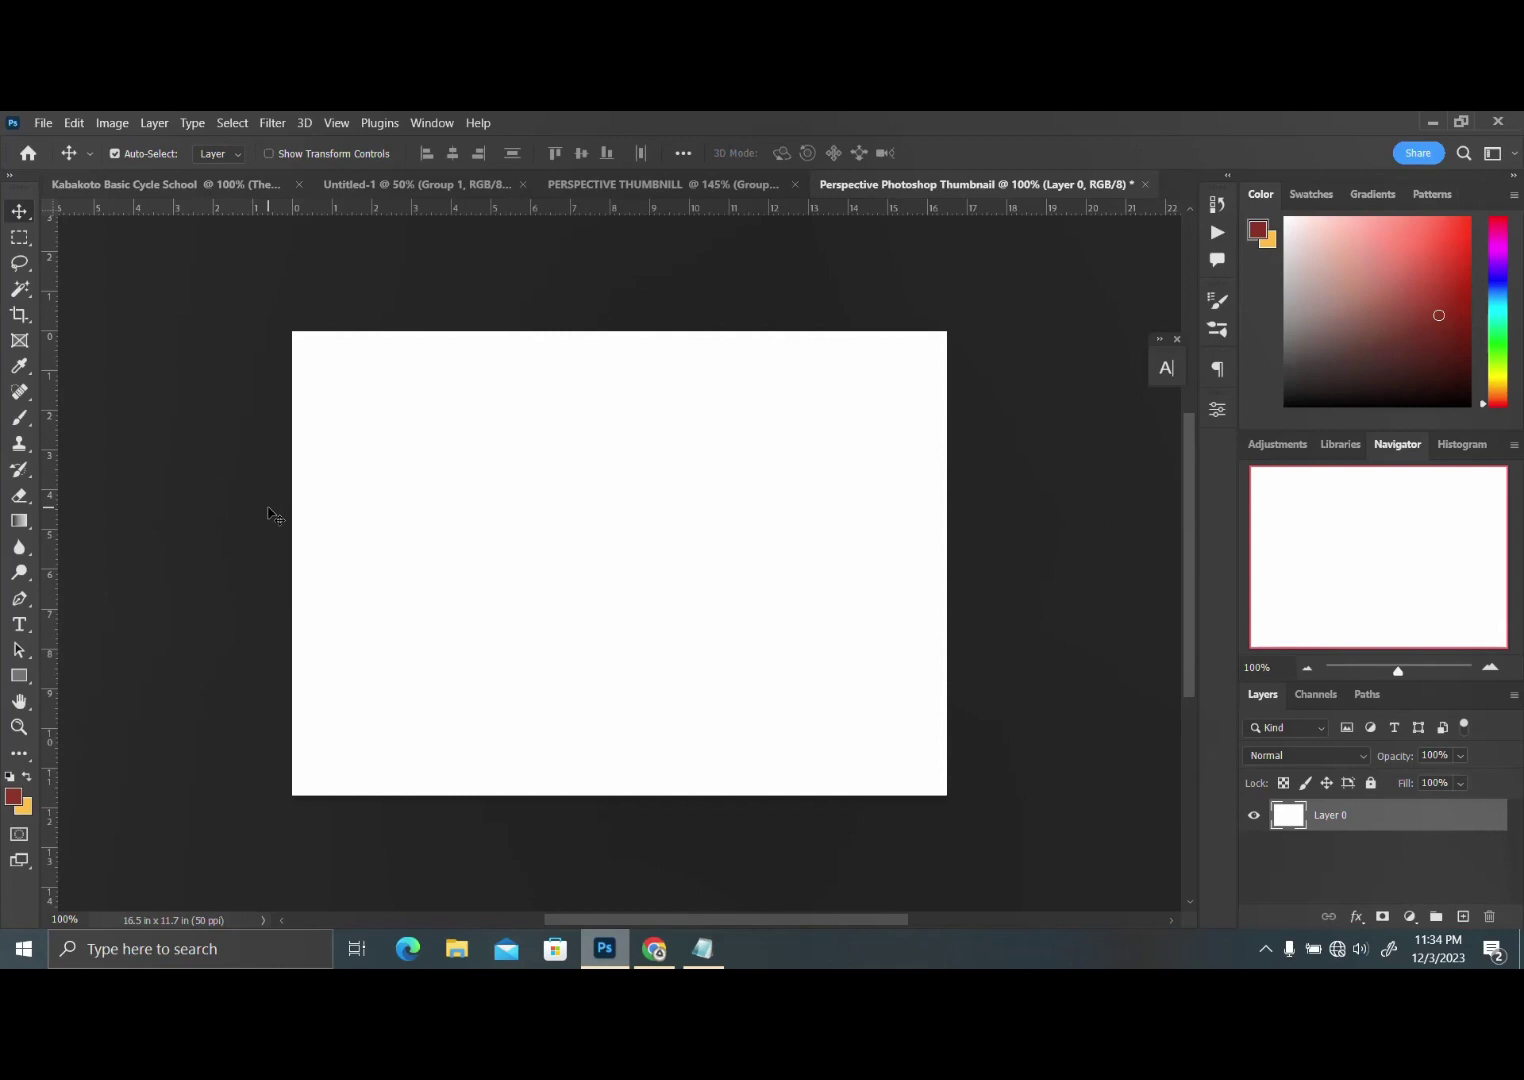
{"action": "key", "text": "t"}
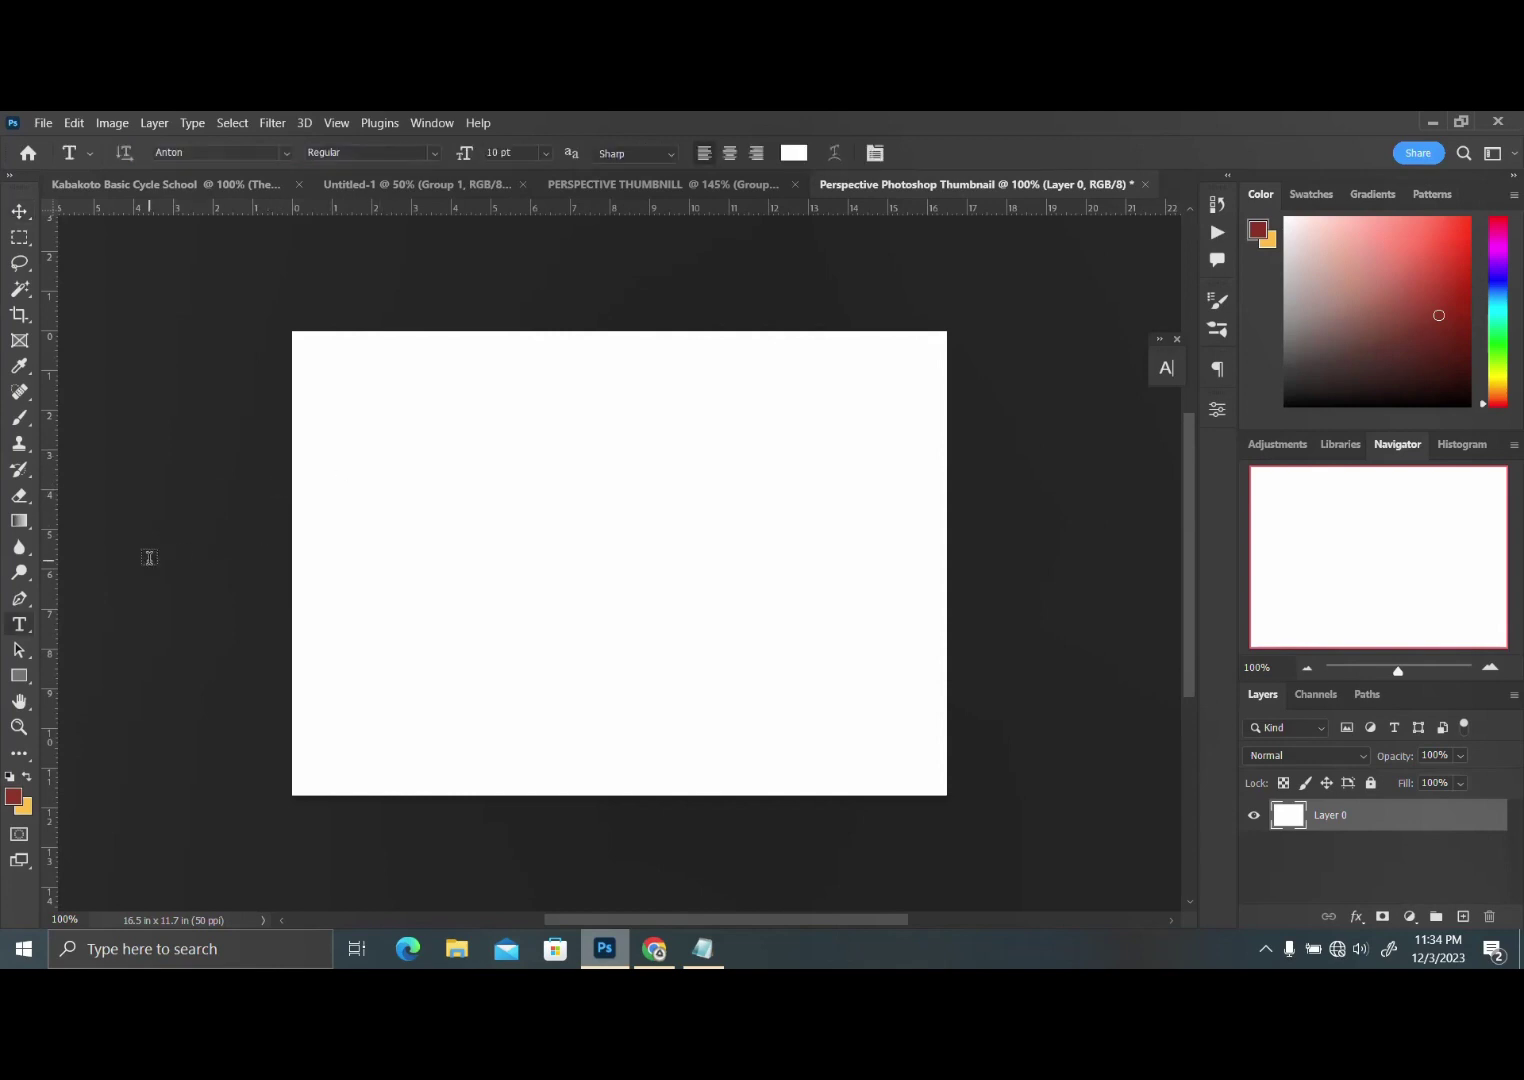
{"action": "left_click", "coordinate": [467, 445]}
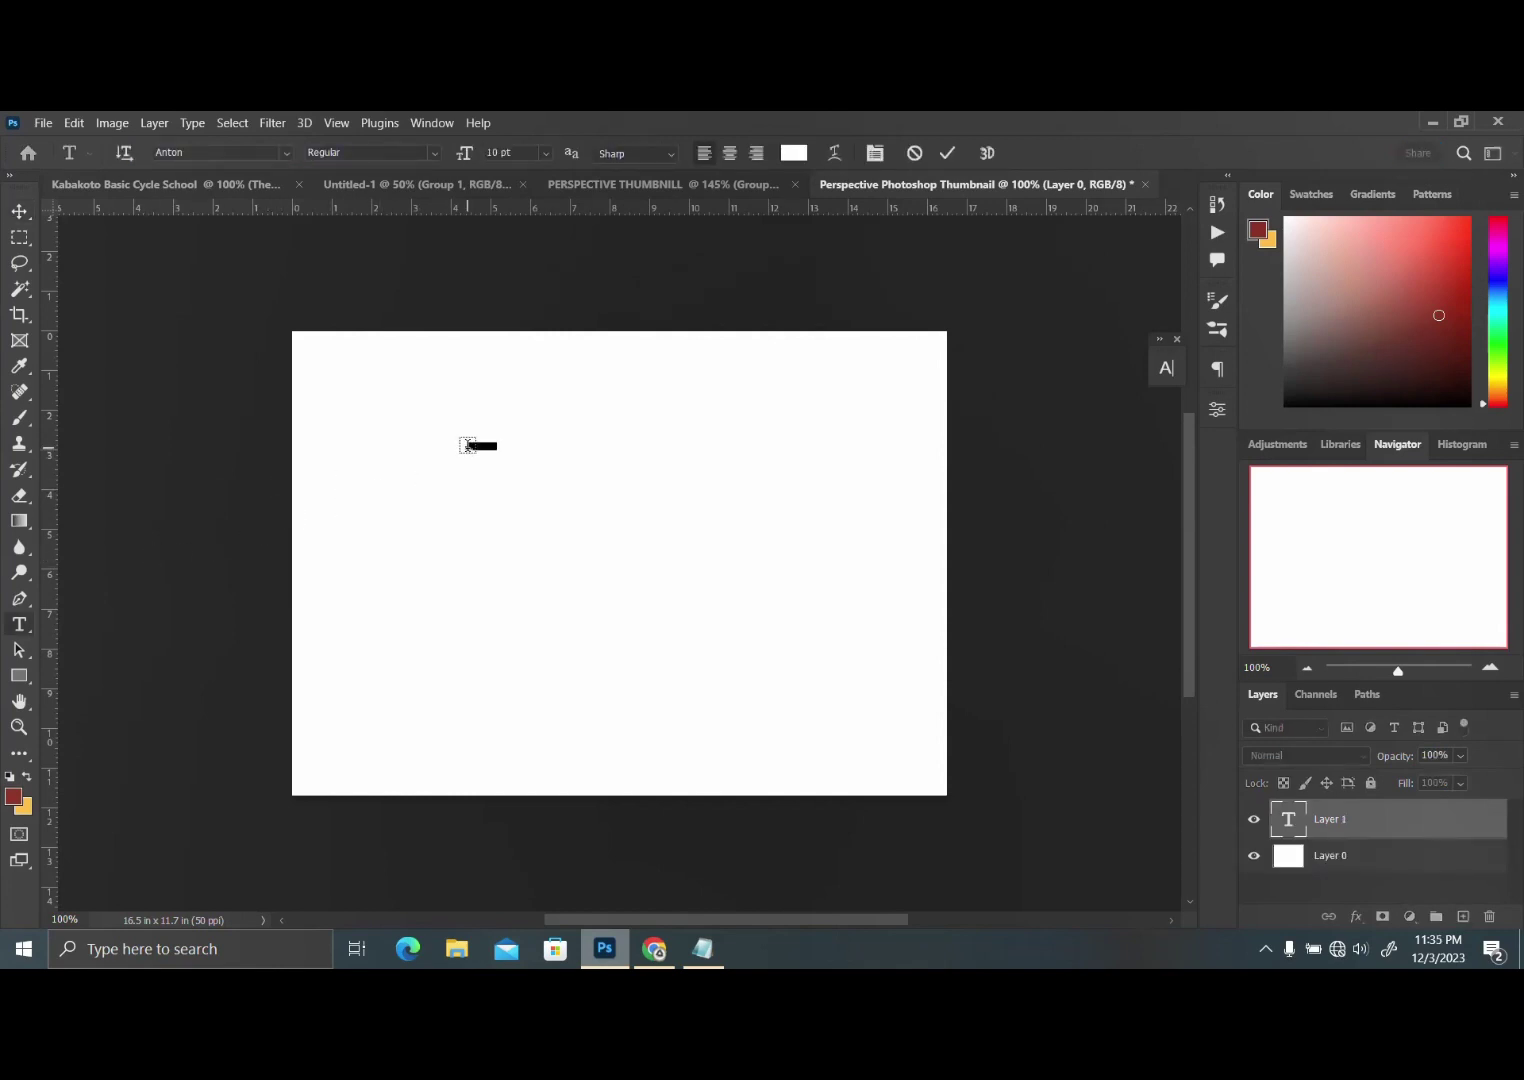
{"action": "key", "text": "BackSpace"}
{"action": "key", "text": "ctrl+Return"}
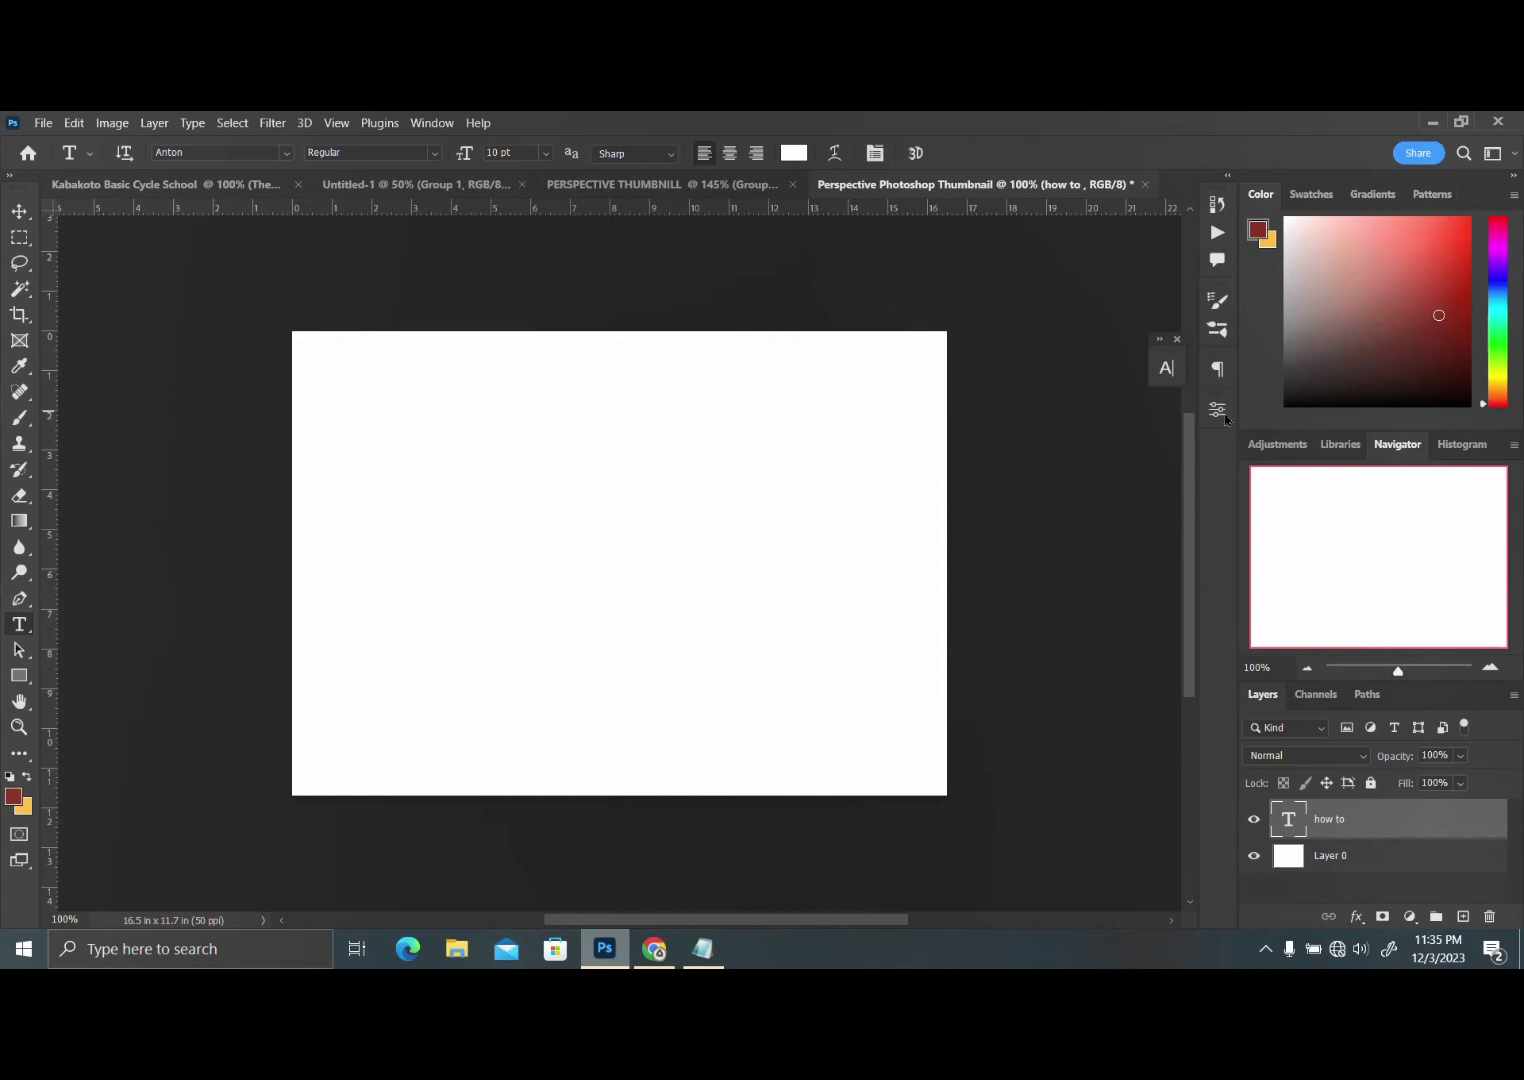
Dock the floating Character panel with the other collapsed panels and set the "how to" text color to black
{"action": "left_click_drag", "start_coordinate": [1176, 365], "coordinate": [1222, 461]}
{"action": "left_click", "coordinate": [1216, 455]}
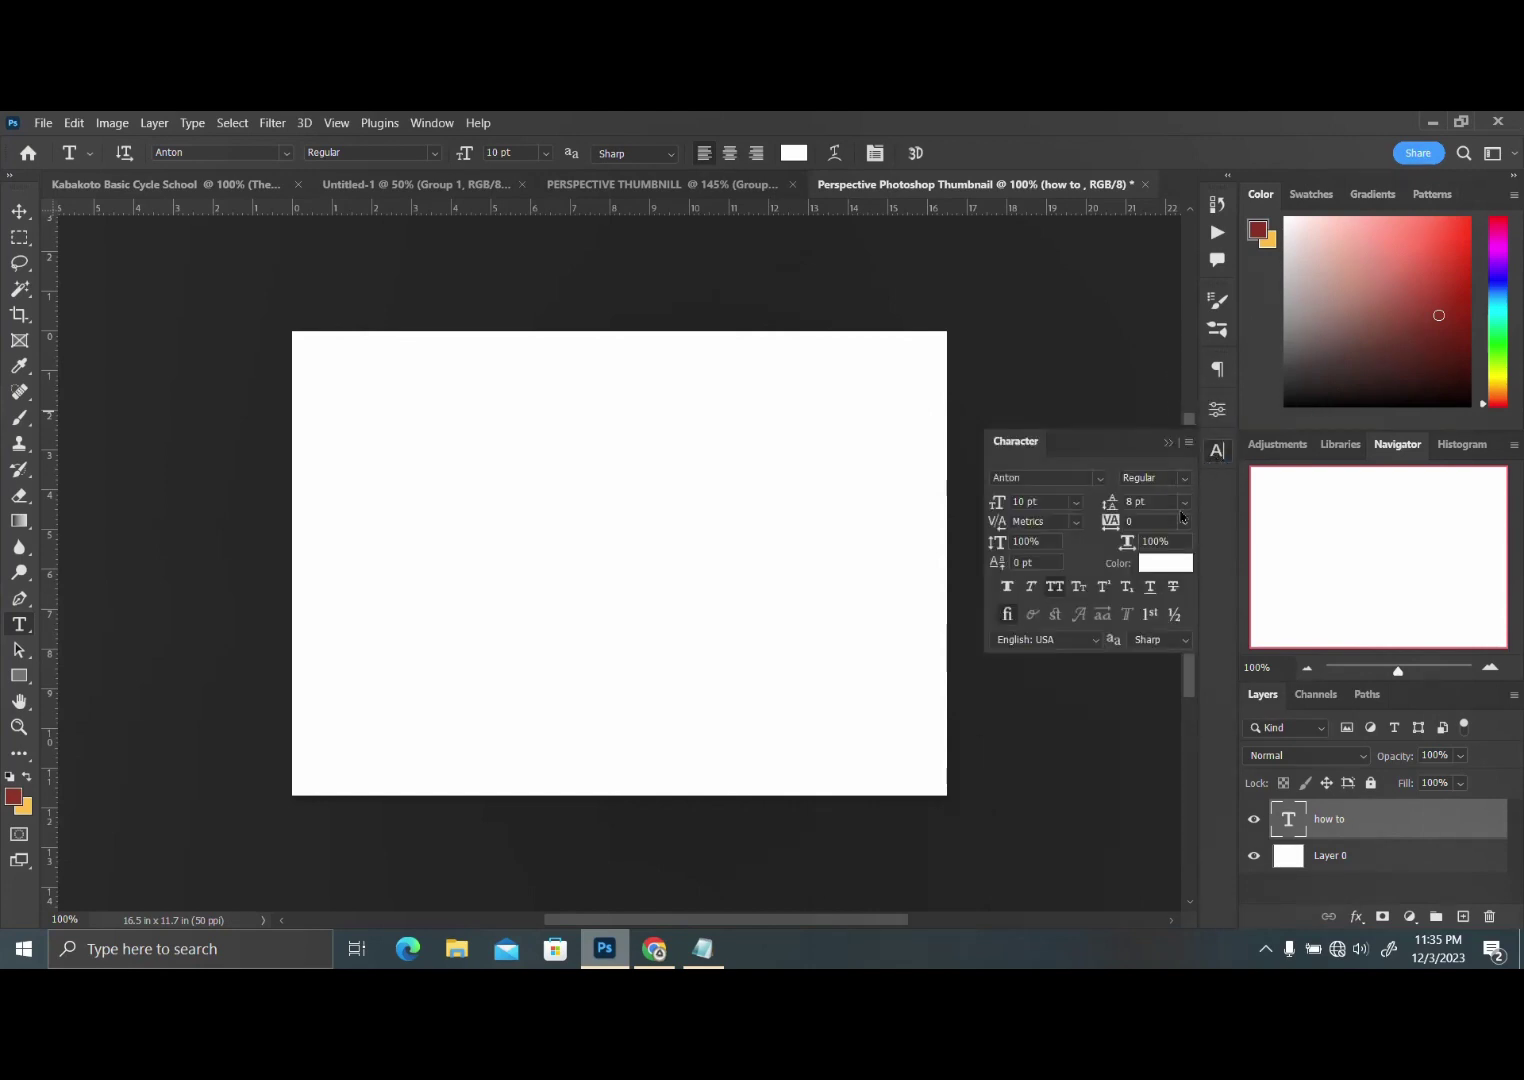
{"action": "left_click", "coordinate": [1165, 577]}
{"action": "left_click_drag", "start_coordinate": [1050, 535], "coordinate": [978, 656]}
{"action": "left_click", "coordinate": [1432, 374]}
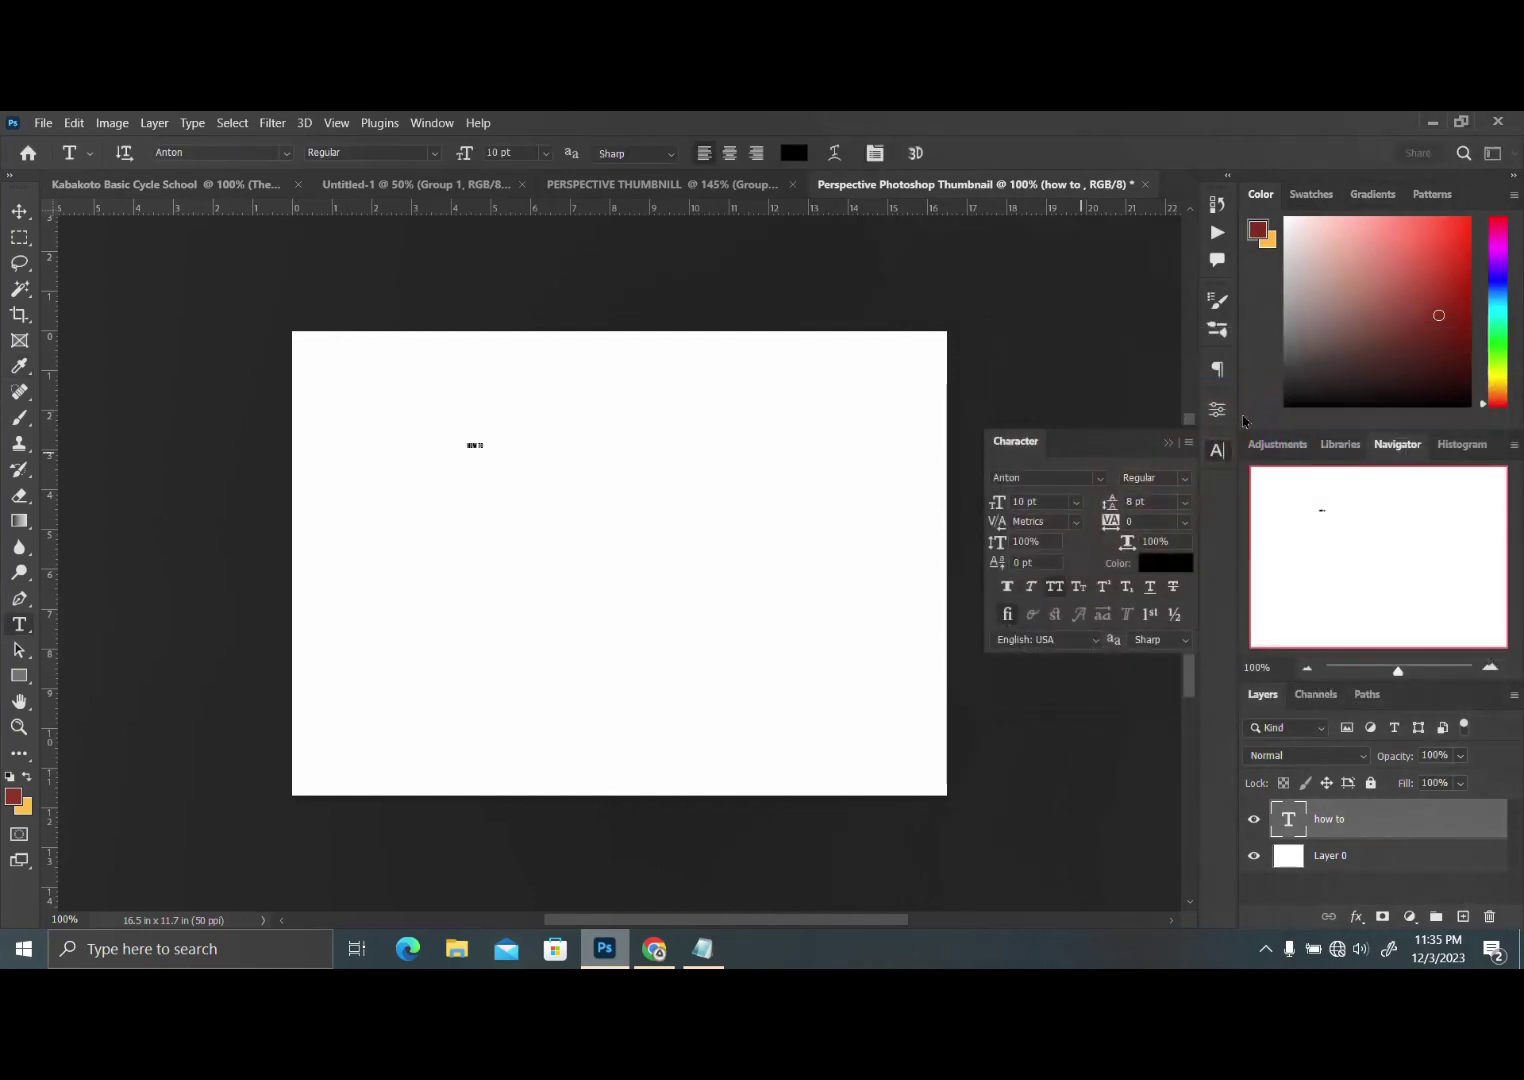
{"action": "left_click", "coordinate": [1222, 451]}
Scale the HOW TO text up to about 126 pt in the upper-left part of the canvas
{"action": "key", "text": "ctrl+t"}
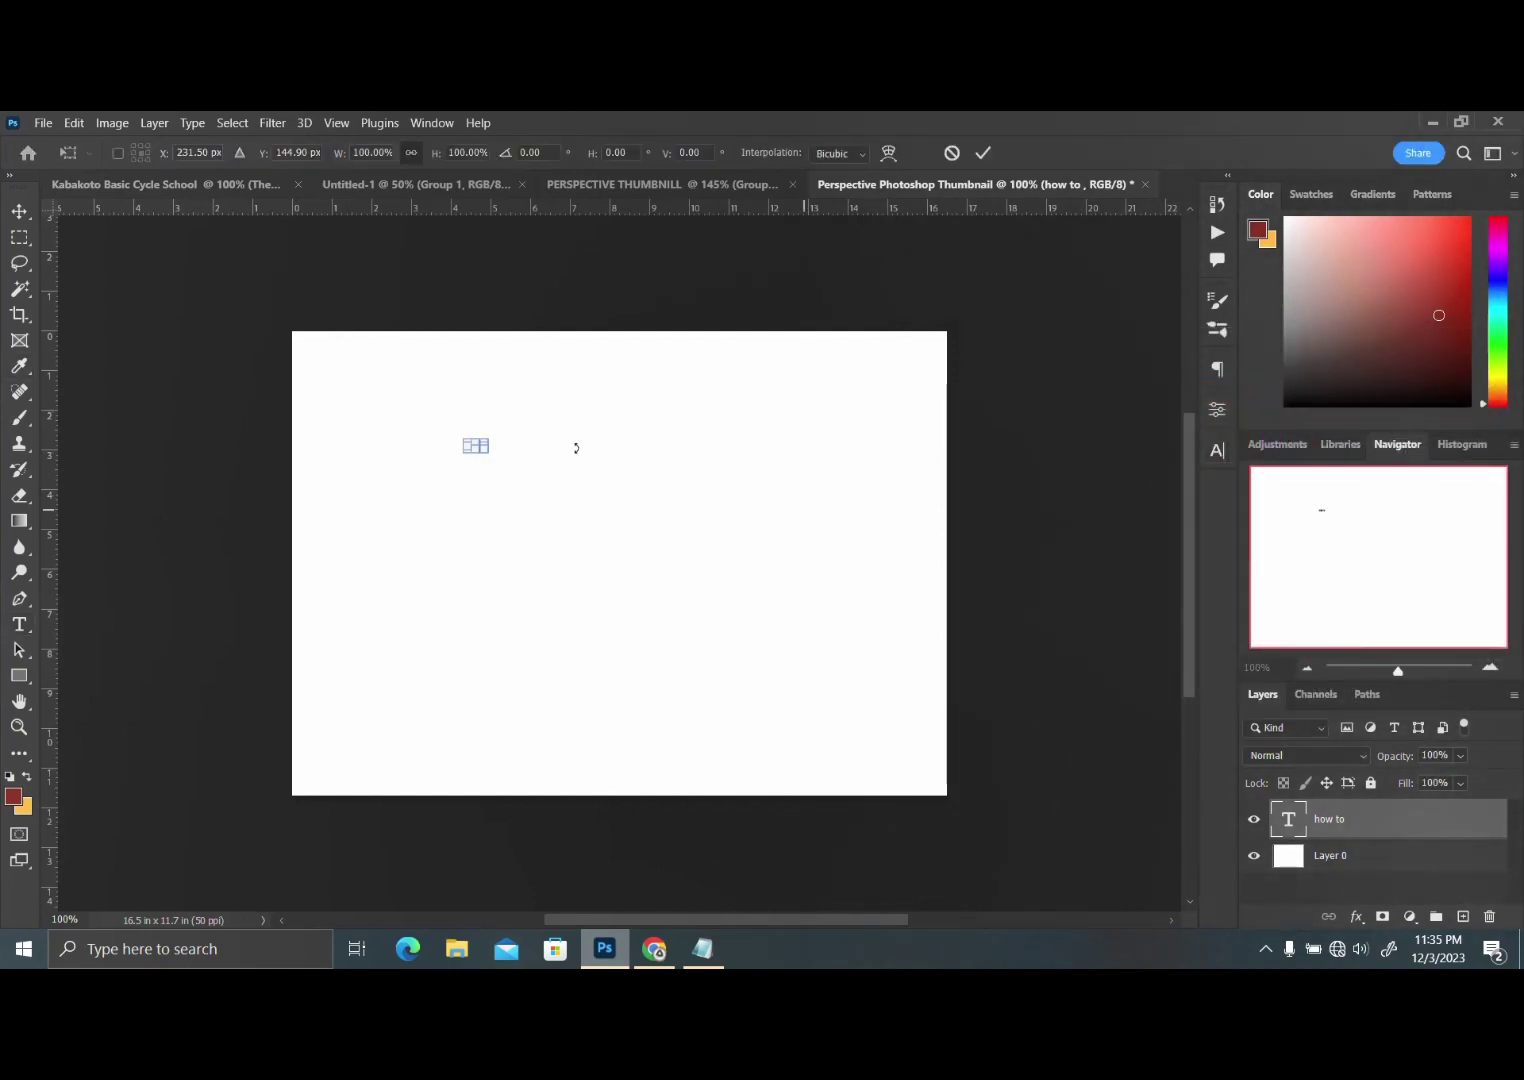
{"action": "left_click_drag", "start_coordinate": [490, 452], "coordinate": [585, 500]}
{"action": "key", "text": "Return"}
{"action": "key", "text": "t"}
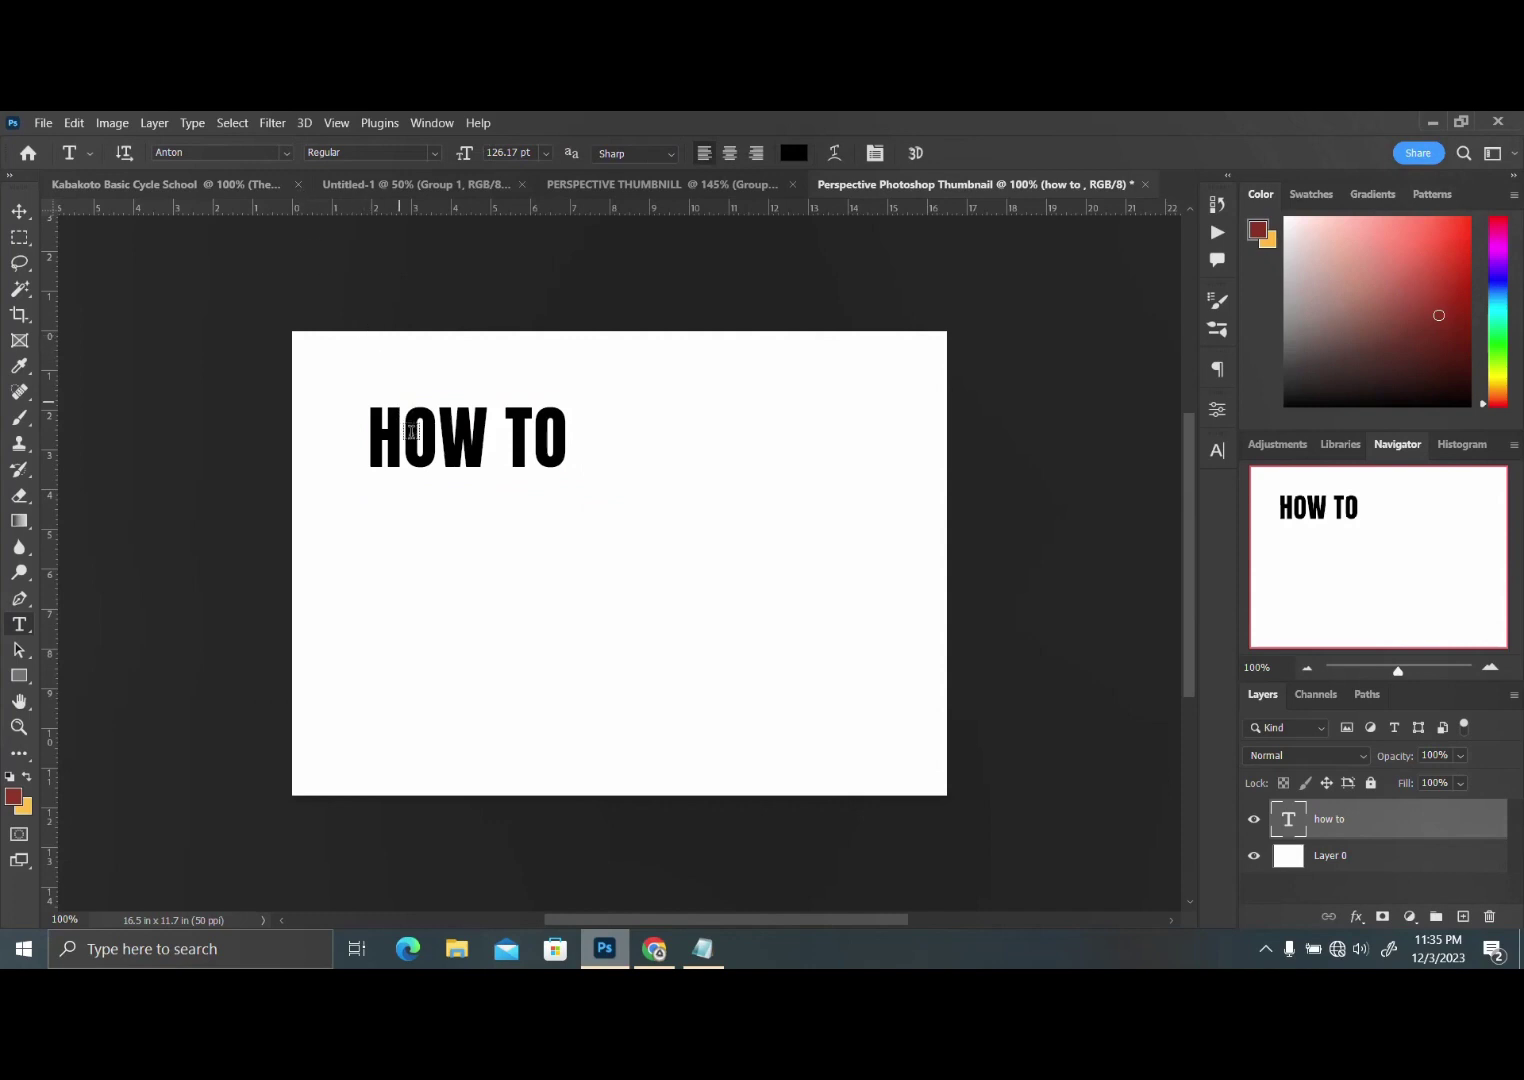
{"action": "key", "text": "v"}
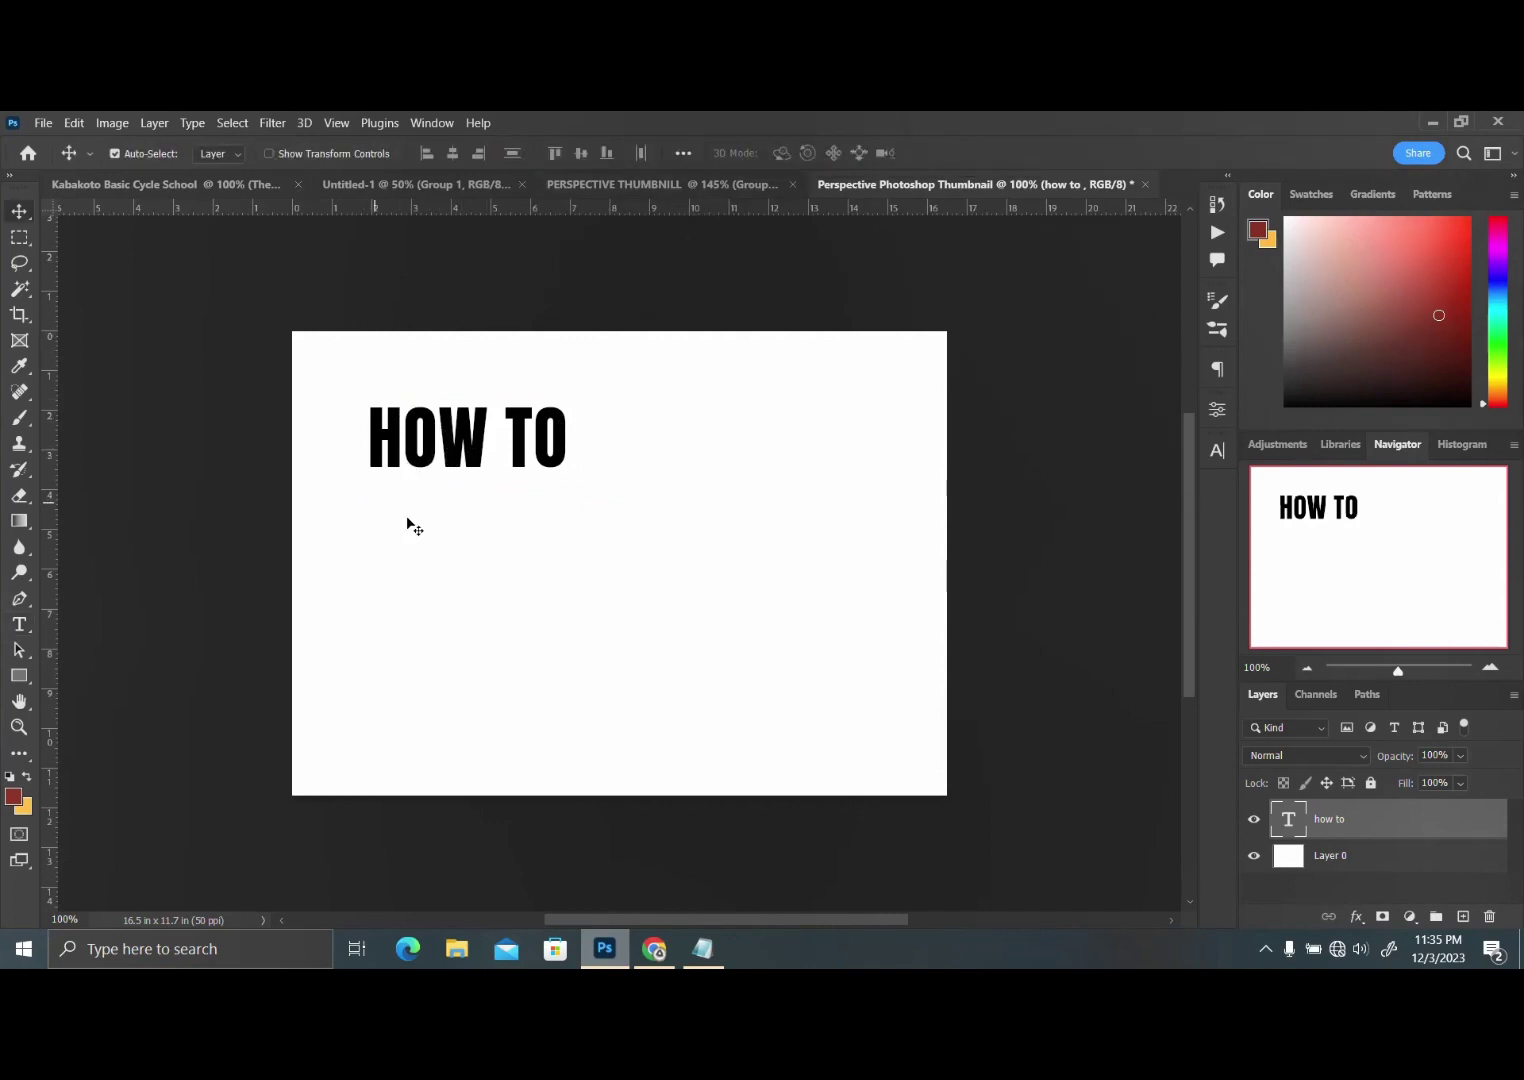
Draw a rectangle about 289 × 97 px around the HOW TO text, on a layer directly beneath it
{"action": "left_click", "coordinate": [1360, 860]}
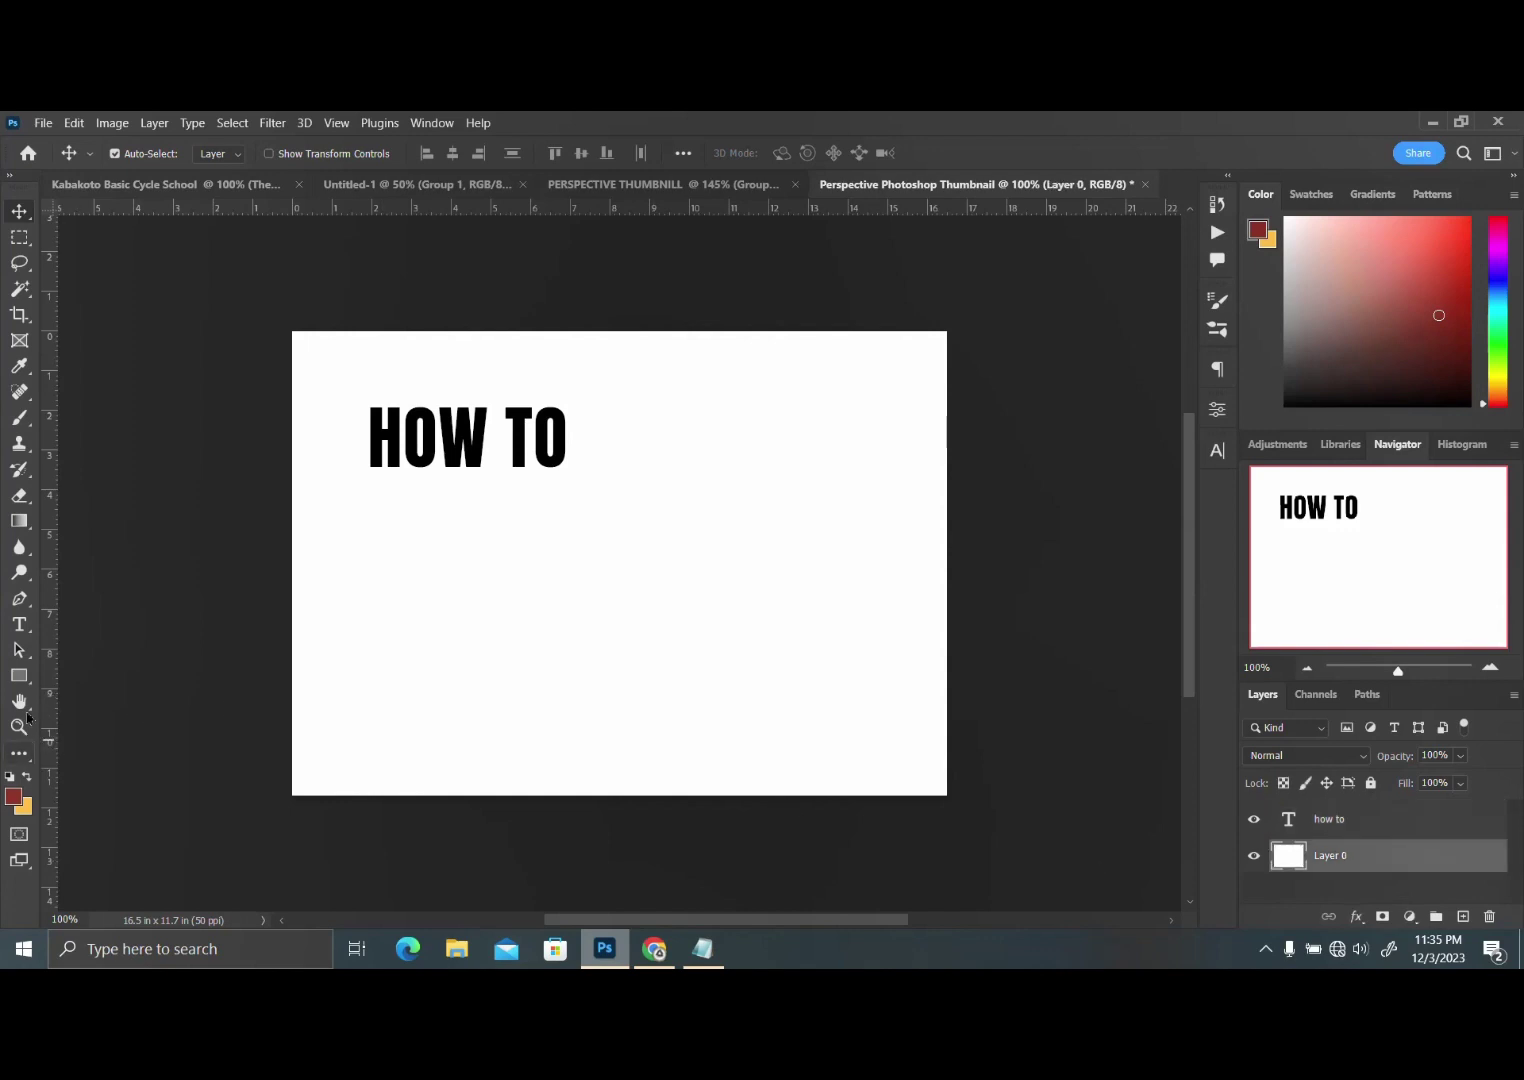
{"action": "left_click", "coordinate": [24, 680]}
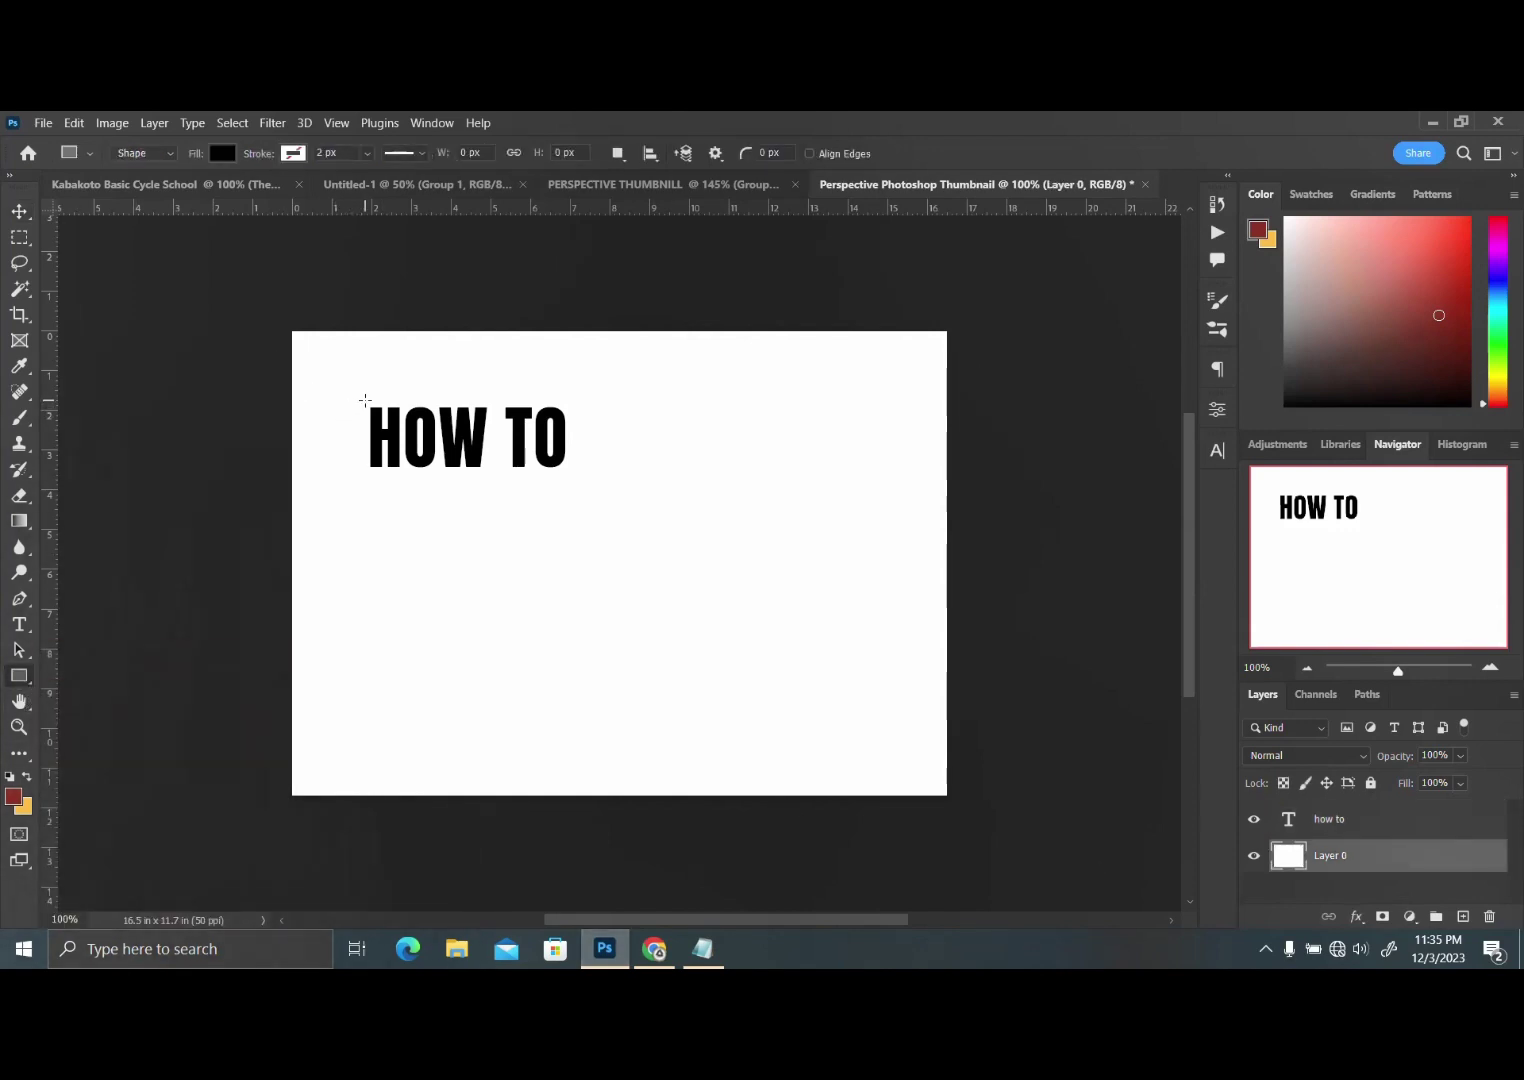
{"action": "left_click_drag", "start_coordinate": [364, 400], "coordinate": [593, 477]}
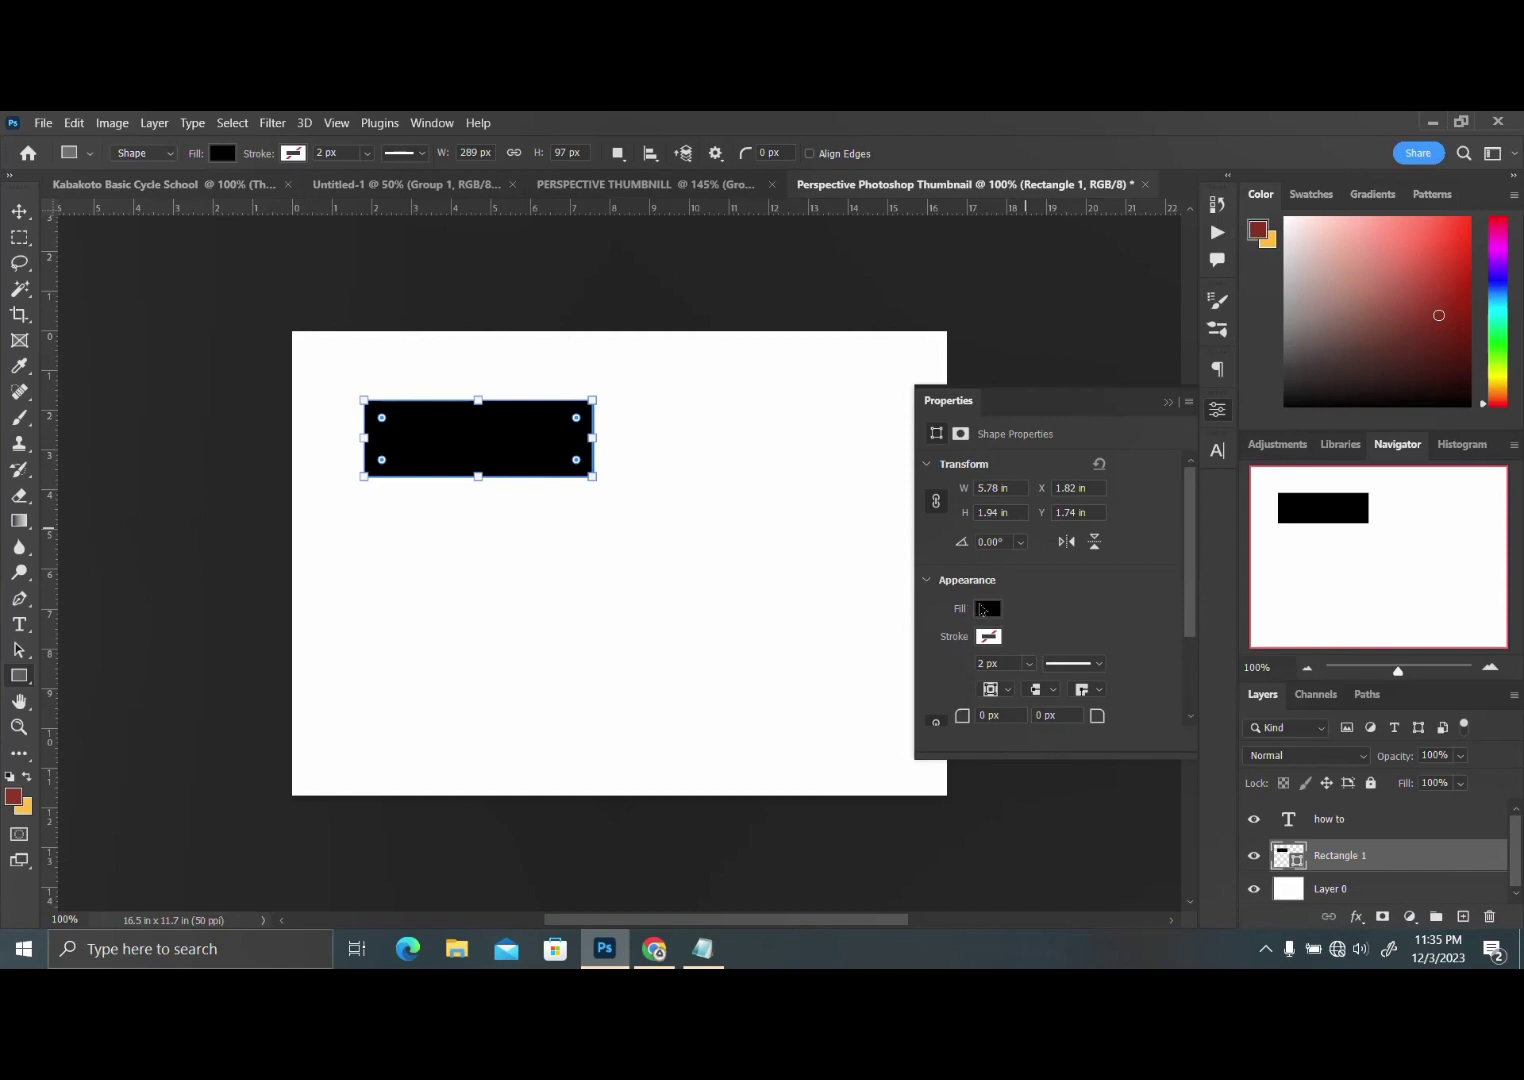
{"action": "left_click", "coordinate": [981, 609]}
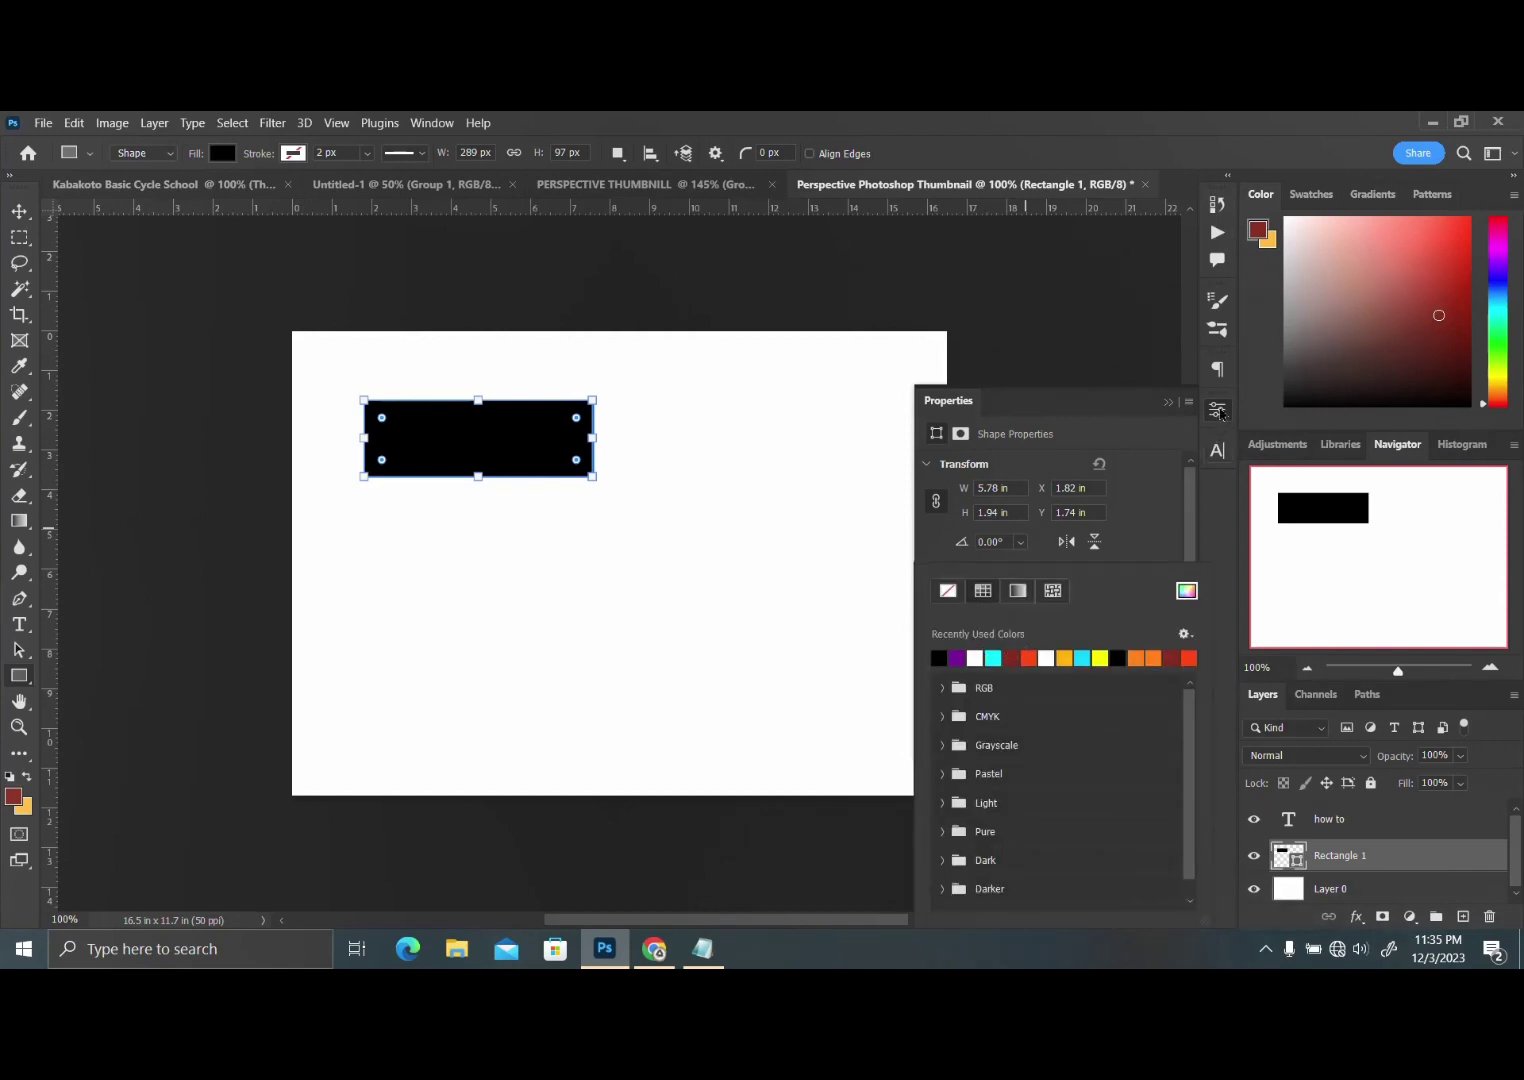
{"action": "left_click", "coordinate": [1219, 411]}
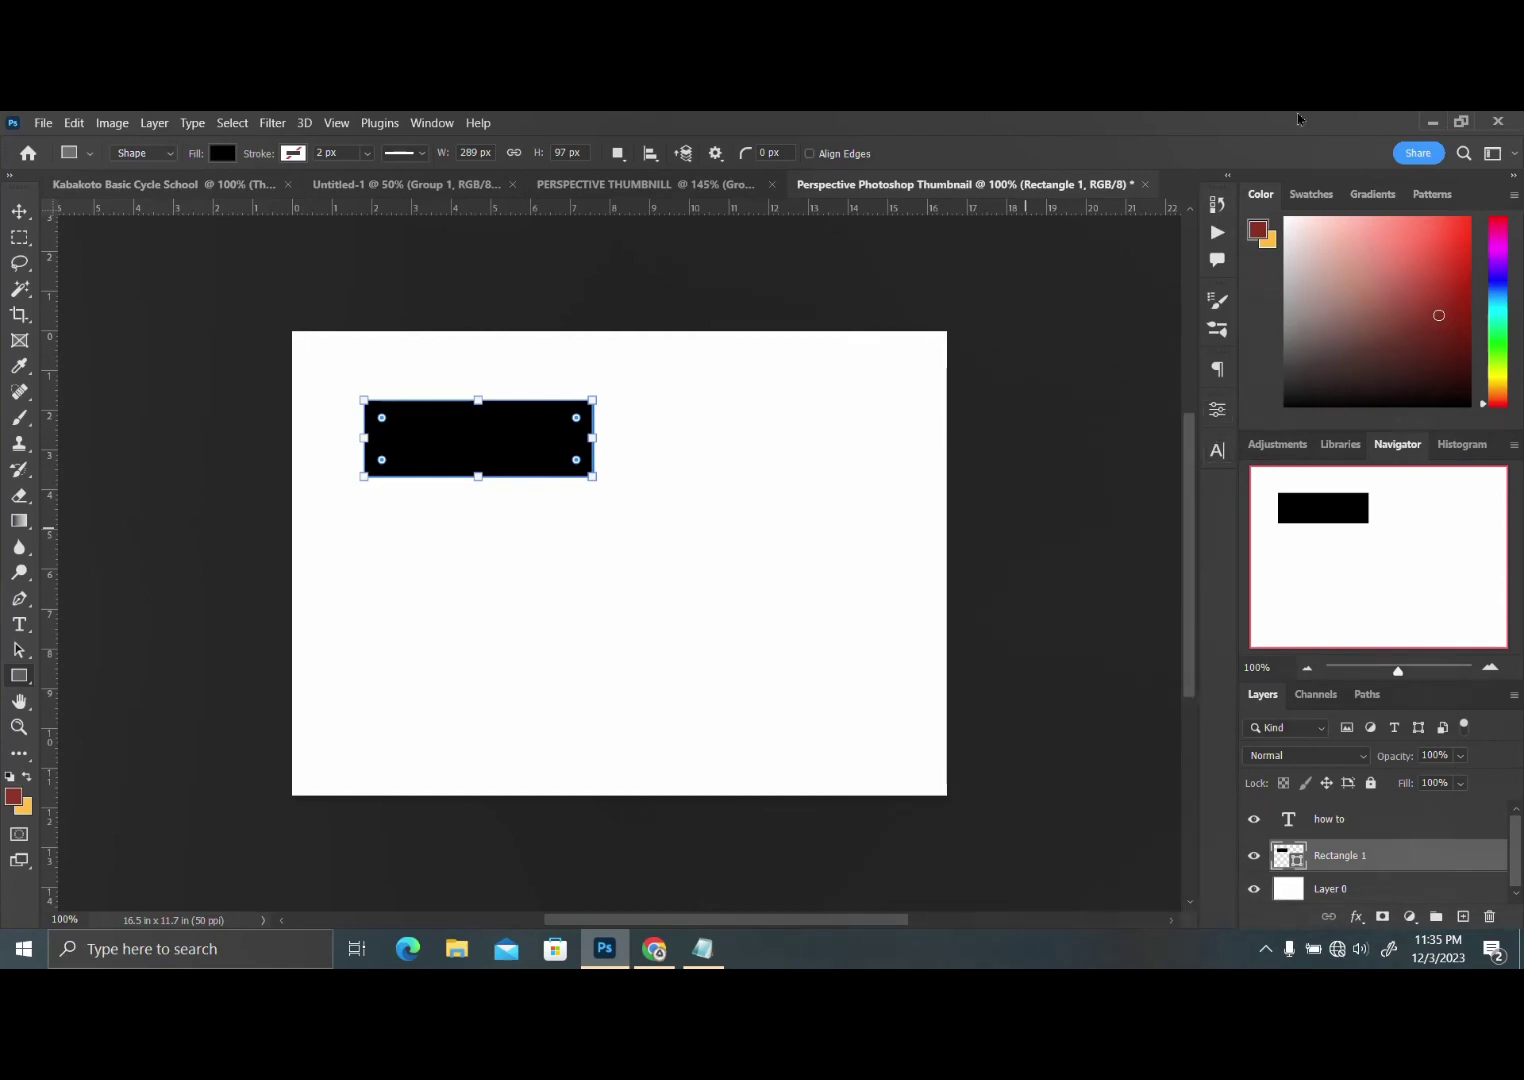
{"action": "left_click", "coordinate": [1219, 411]}
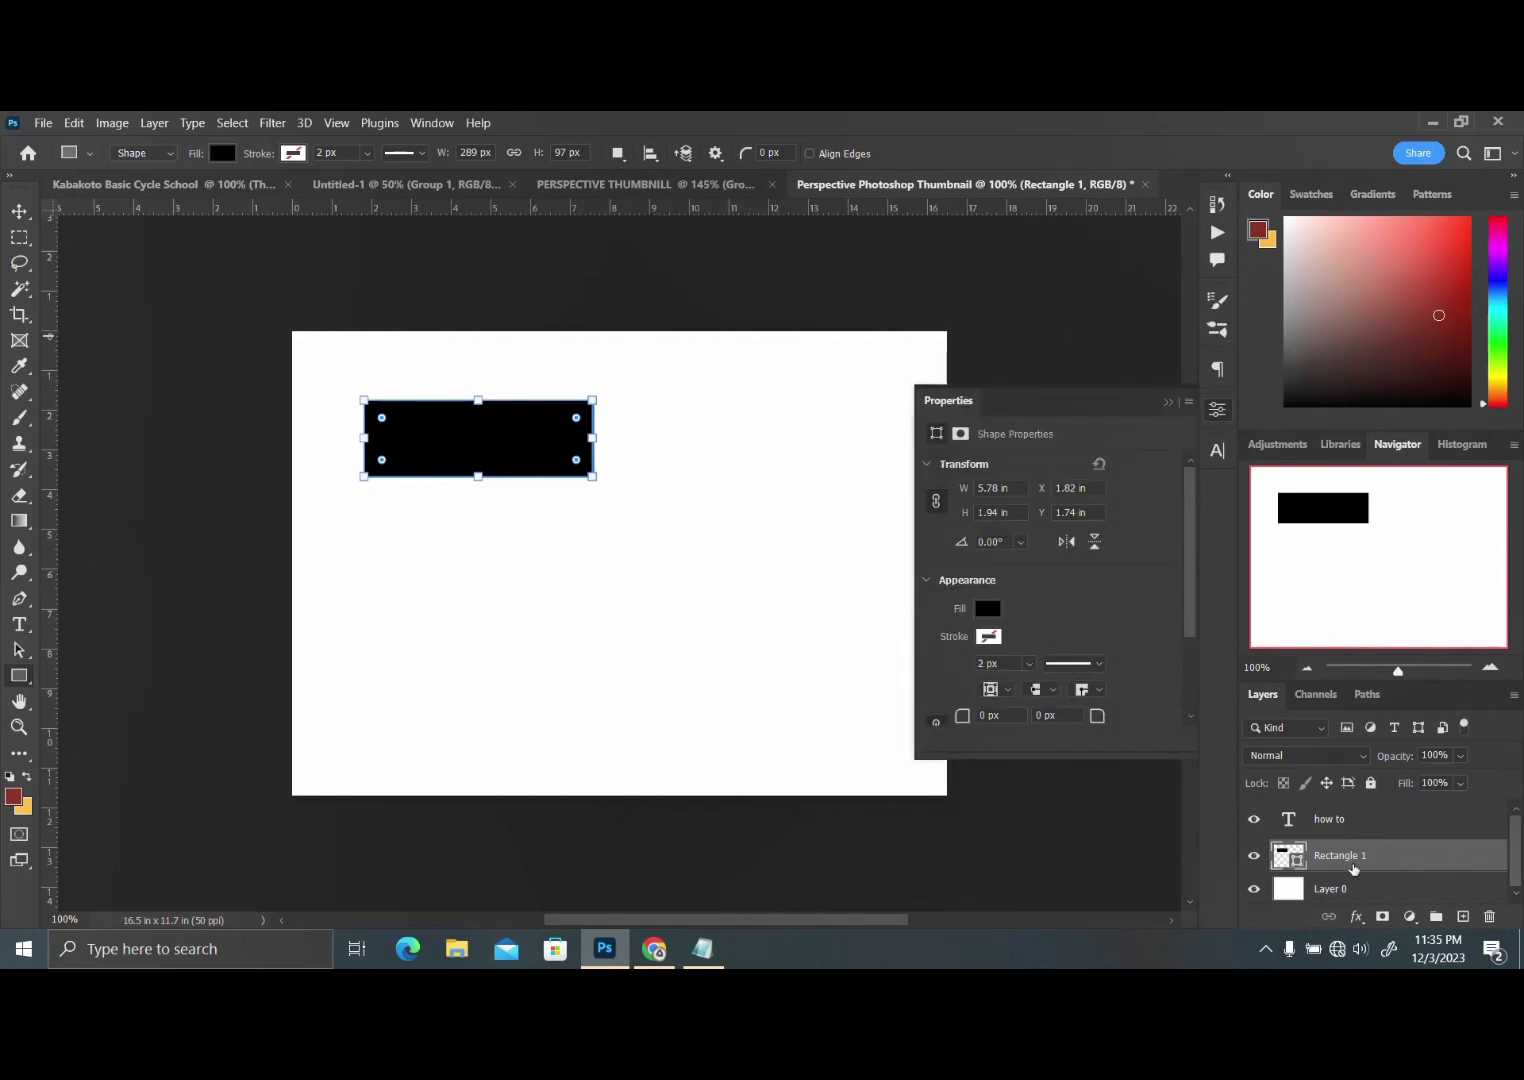
{"action": "left_click", "coordinate": [1219, 411]}
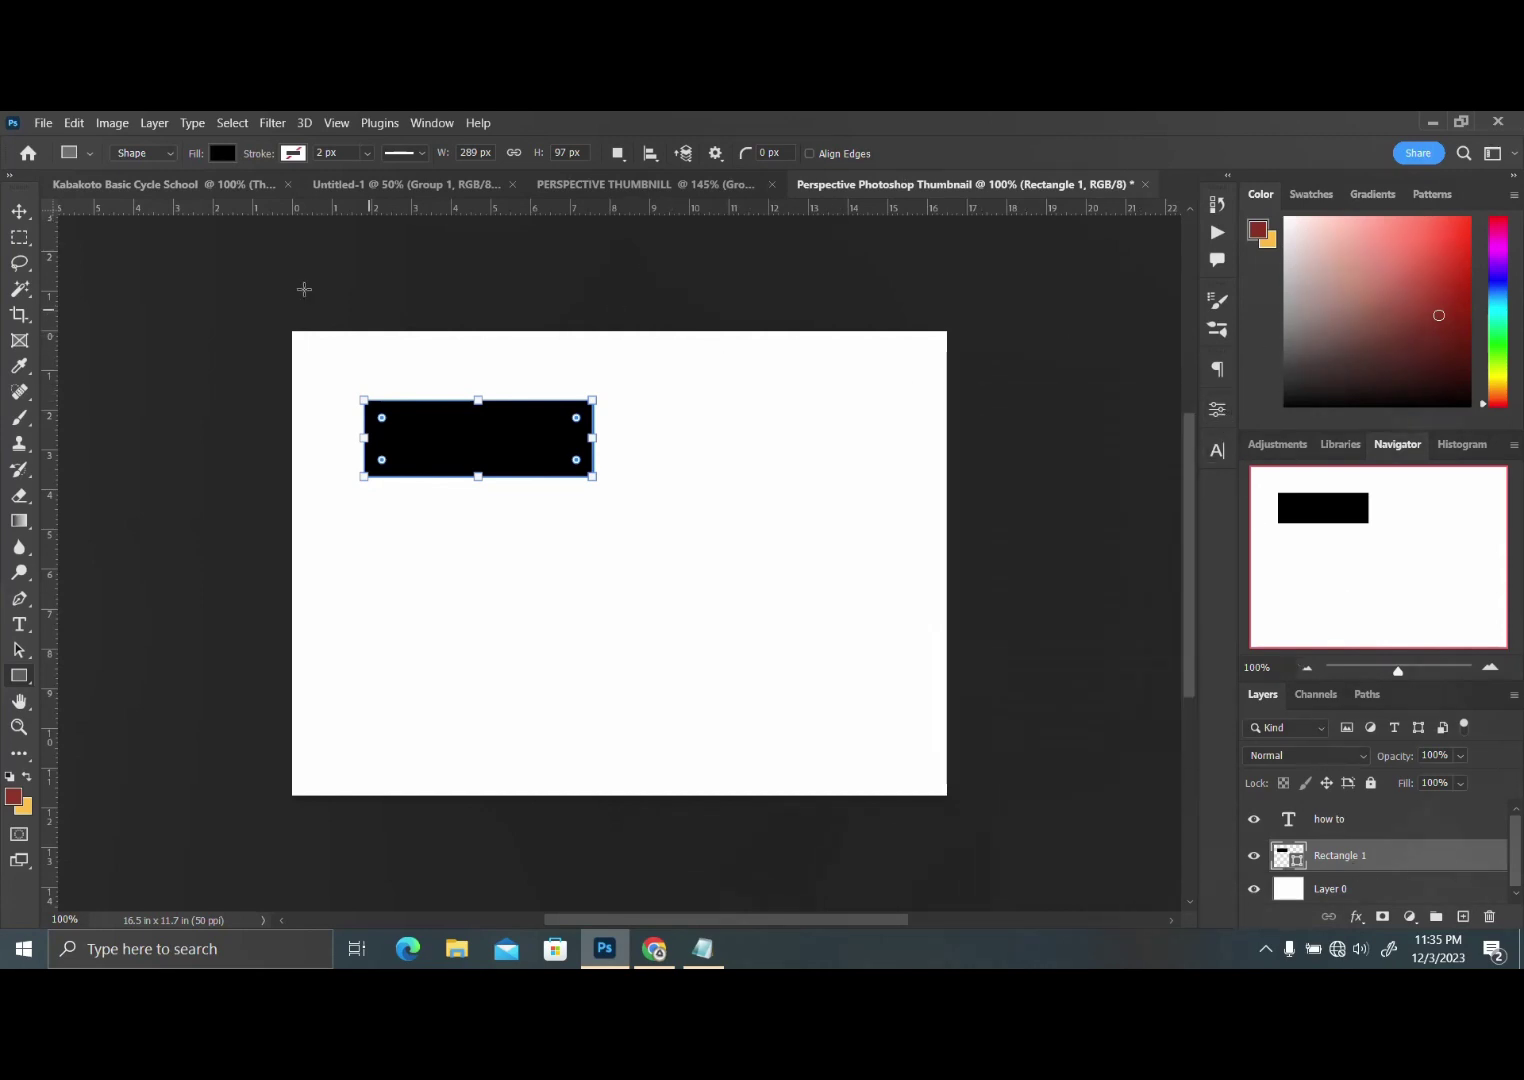
{"action": "key", "text": "v"}
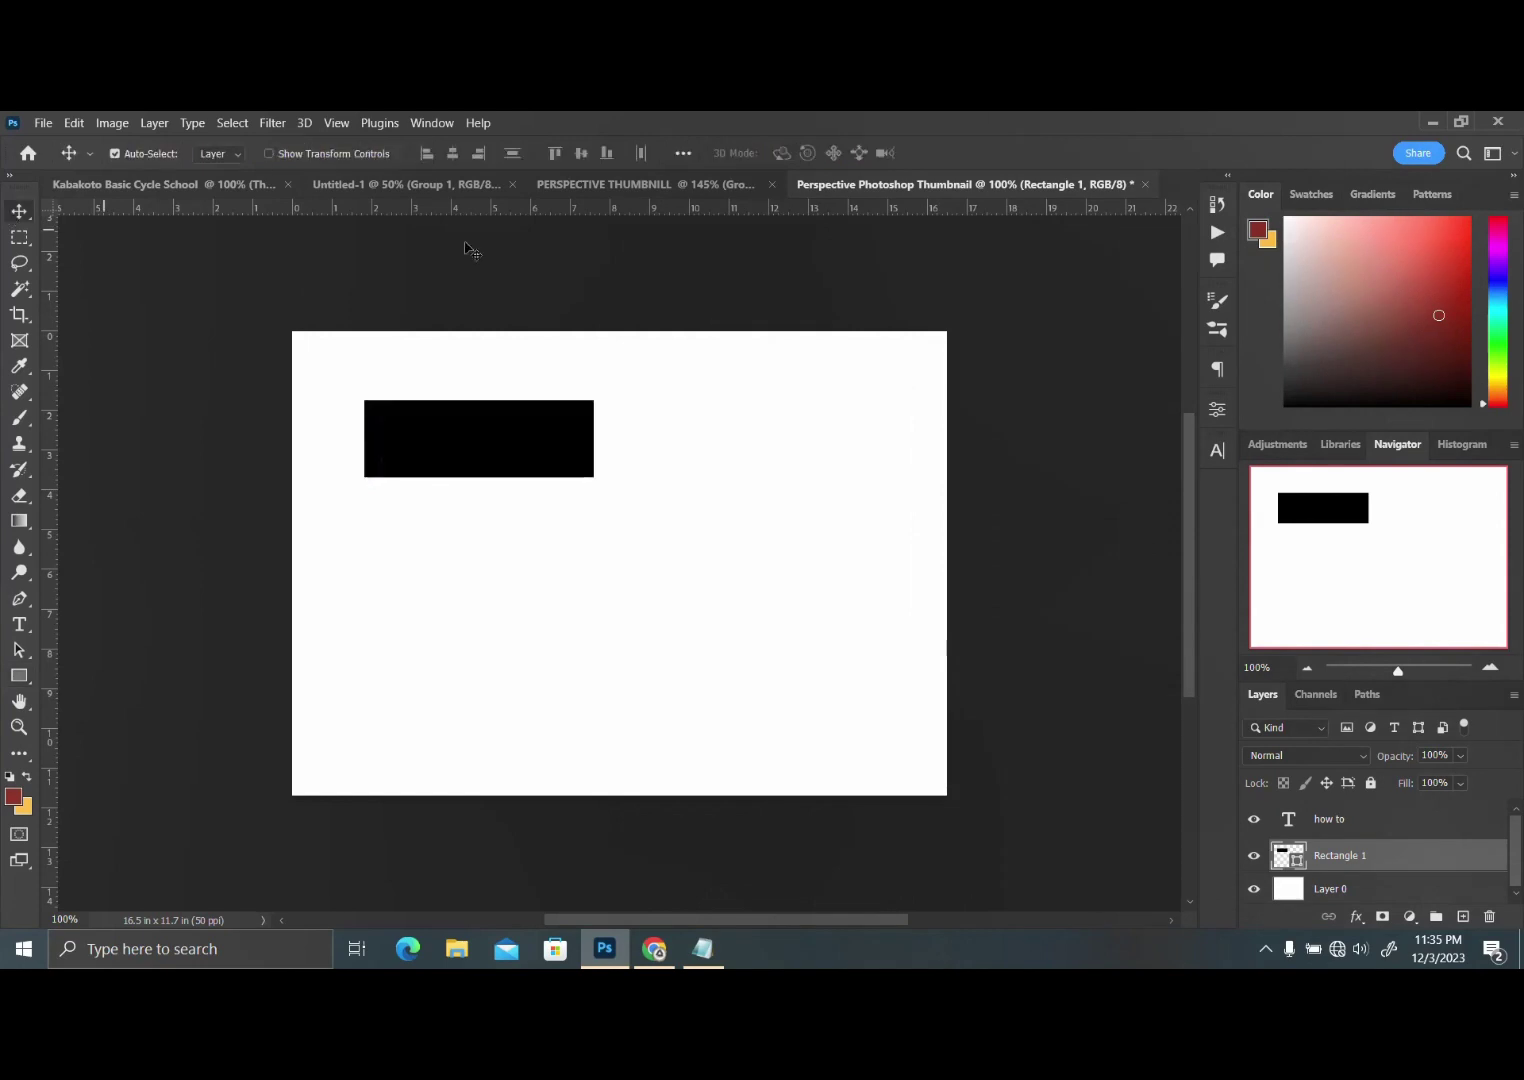
Check the colors in the finished PERSPECTIVE THUMBNILL document and fill the rectangle behind HOW TO with the recently used orange
{"action": "left_click", "coordinate": [622, 186]}
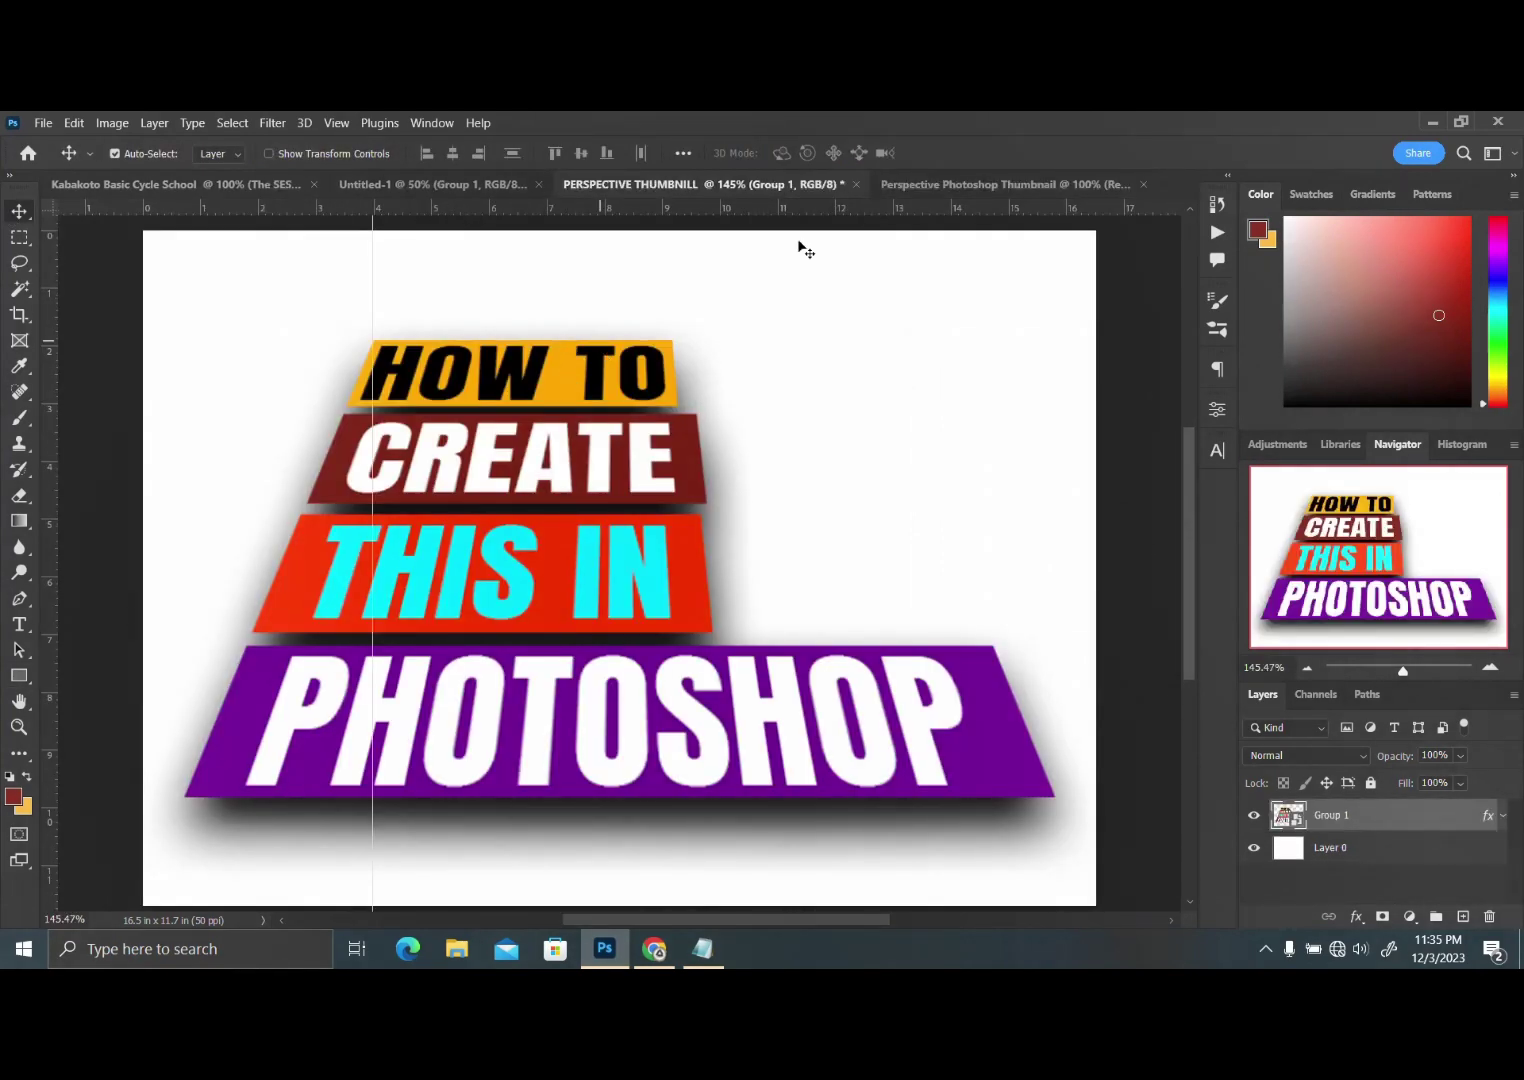
{"action": "left_click", "coordinate": [985, 185]}
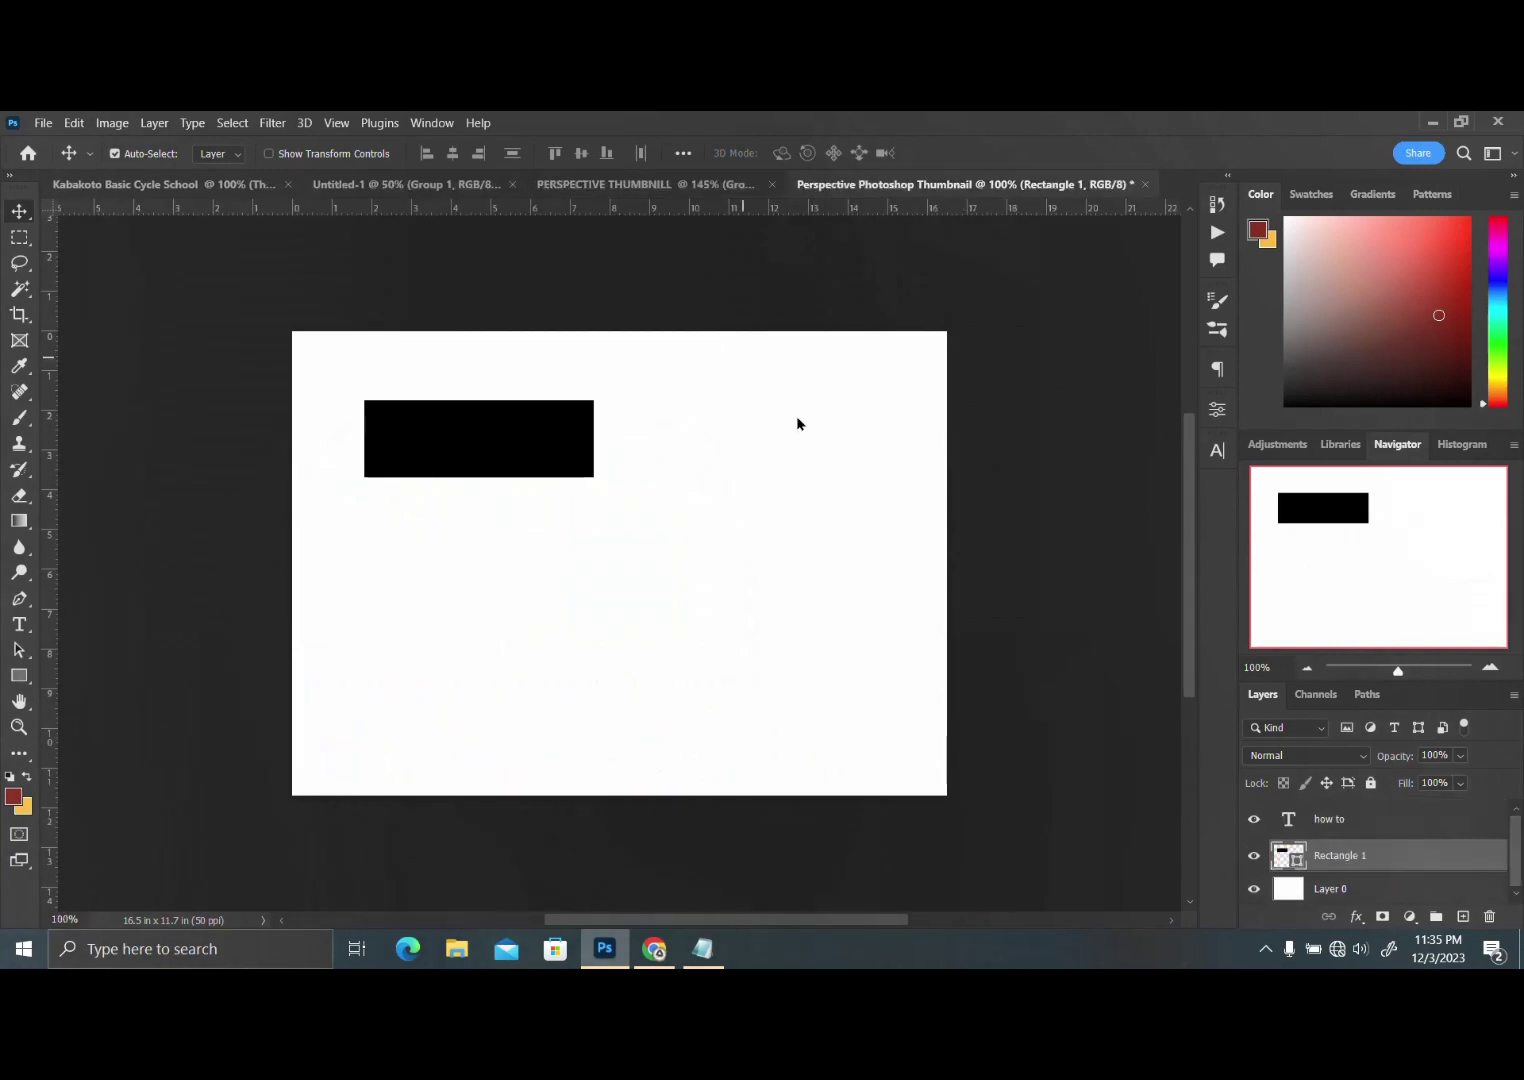
{"action": "left_click", "coordinate": [551, 469]}
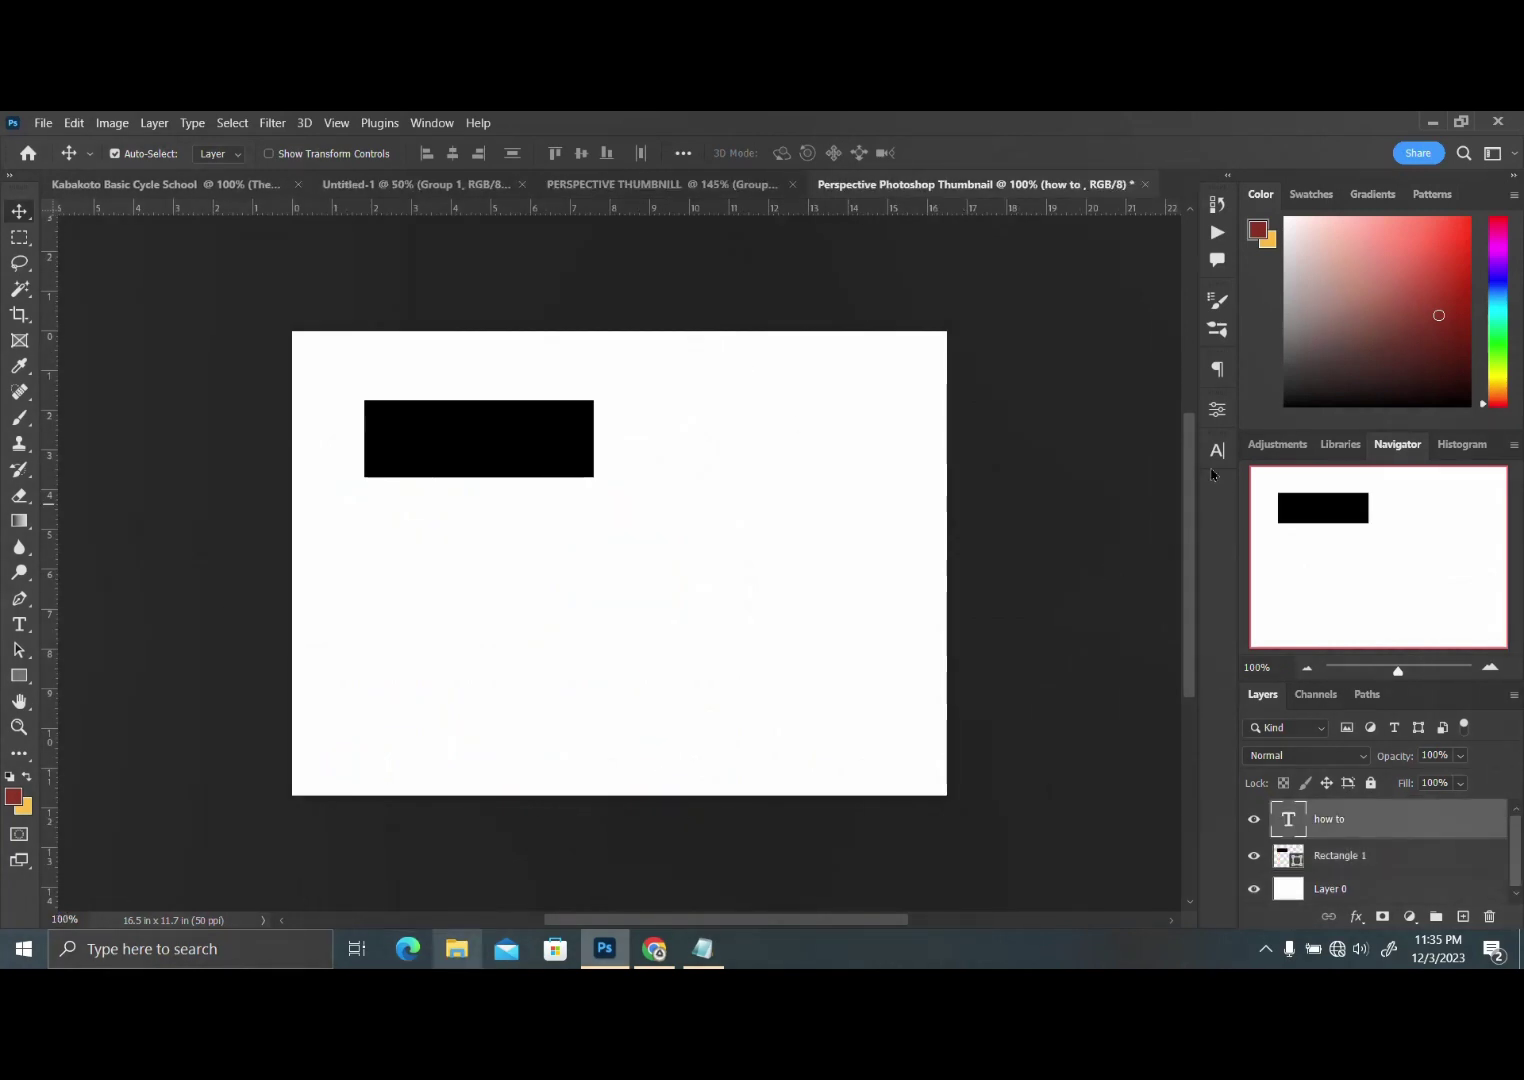
{"action": "left_click", "coordinate": [1218, 411]}
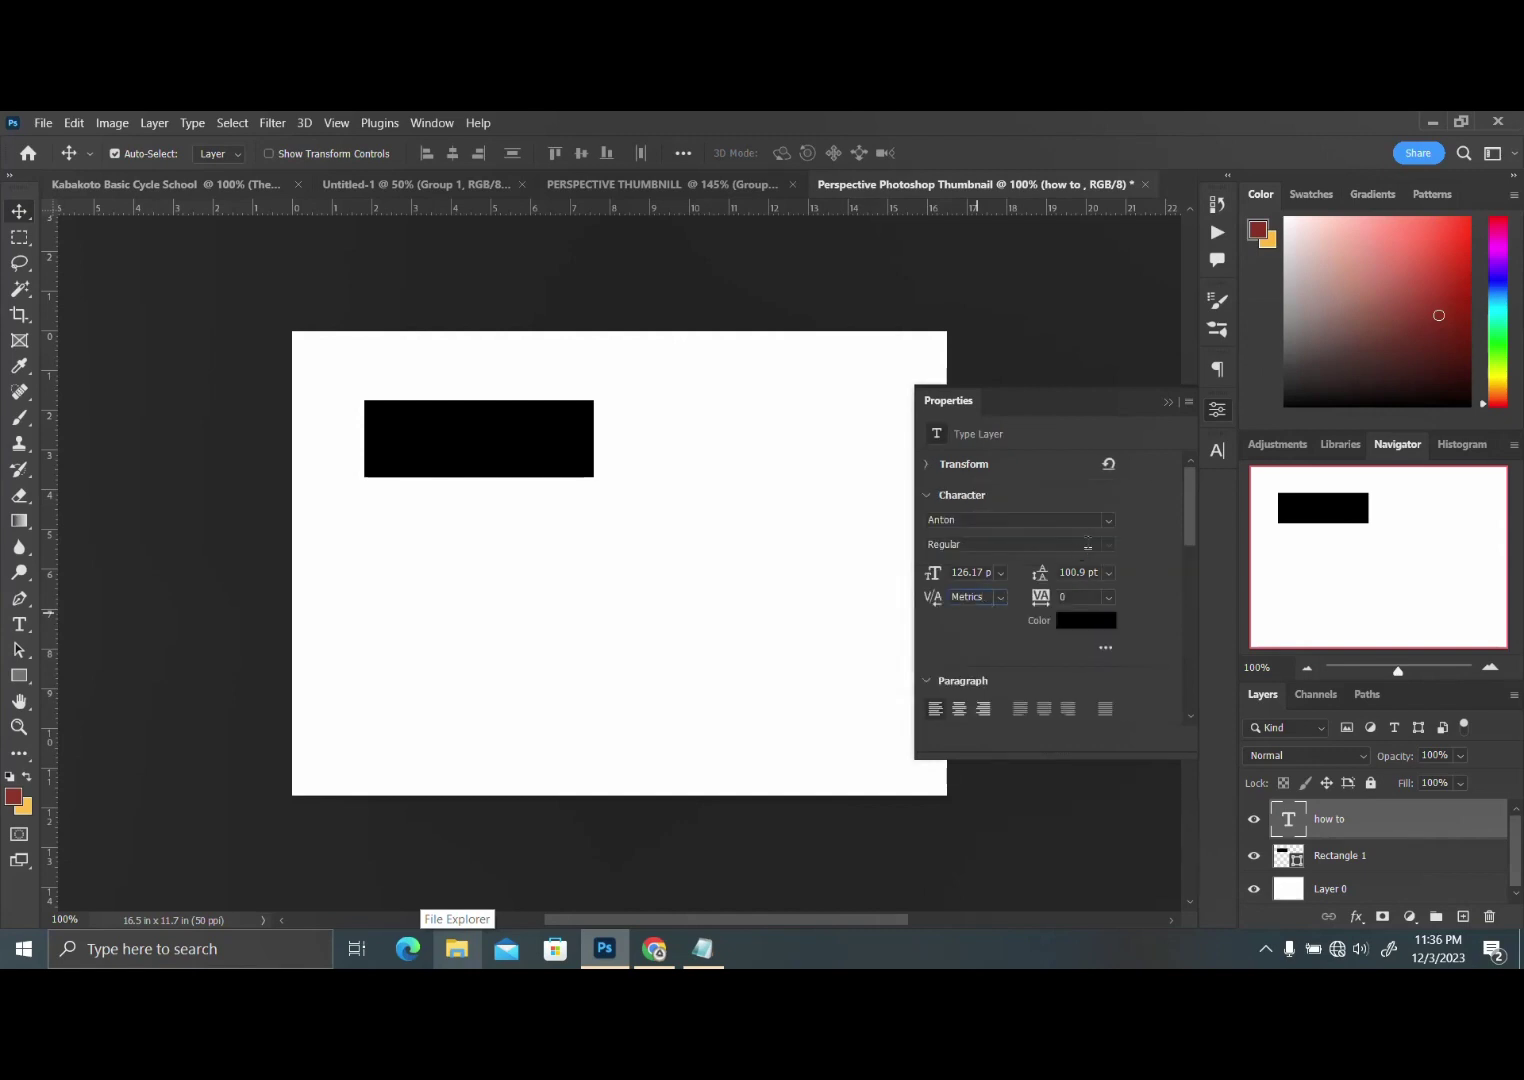
{"action": "left_click", "coordinate": [1226, 408]}
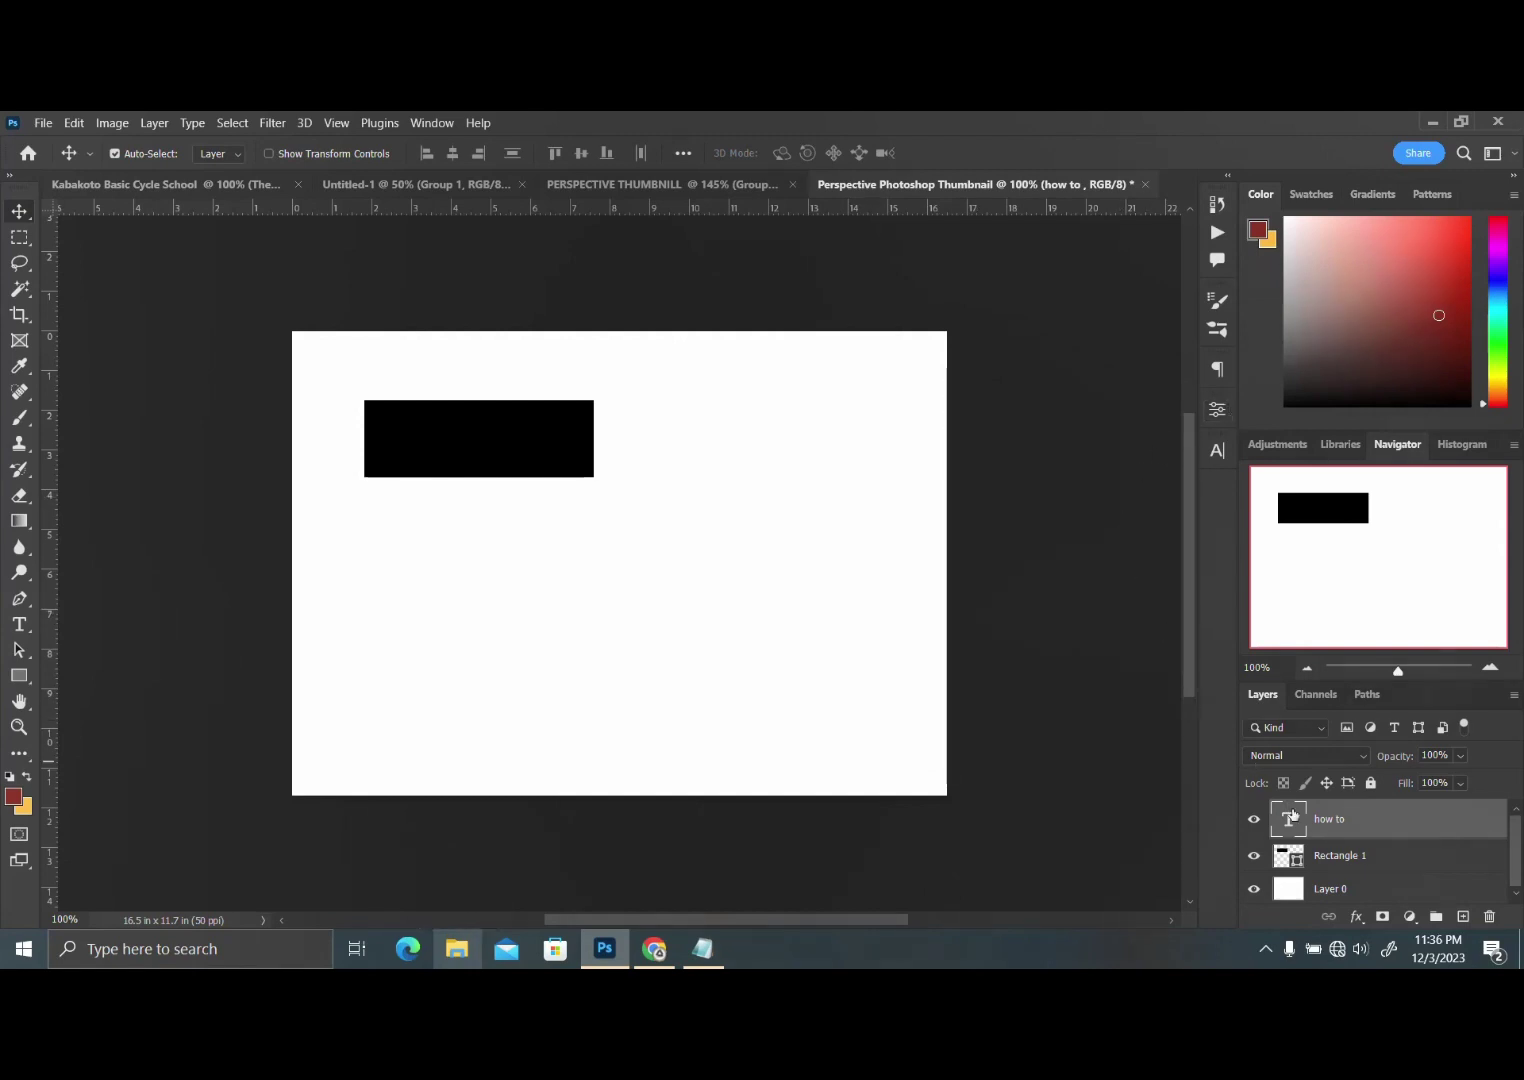
{"action": "left_click", "coordinate": [1220, 412]}
{"action": "left_click", "coordinate": [987, 609]}
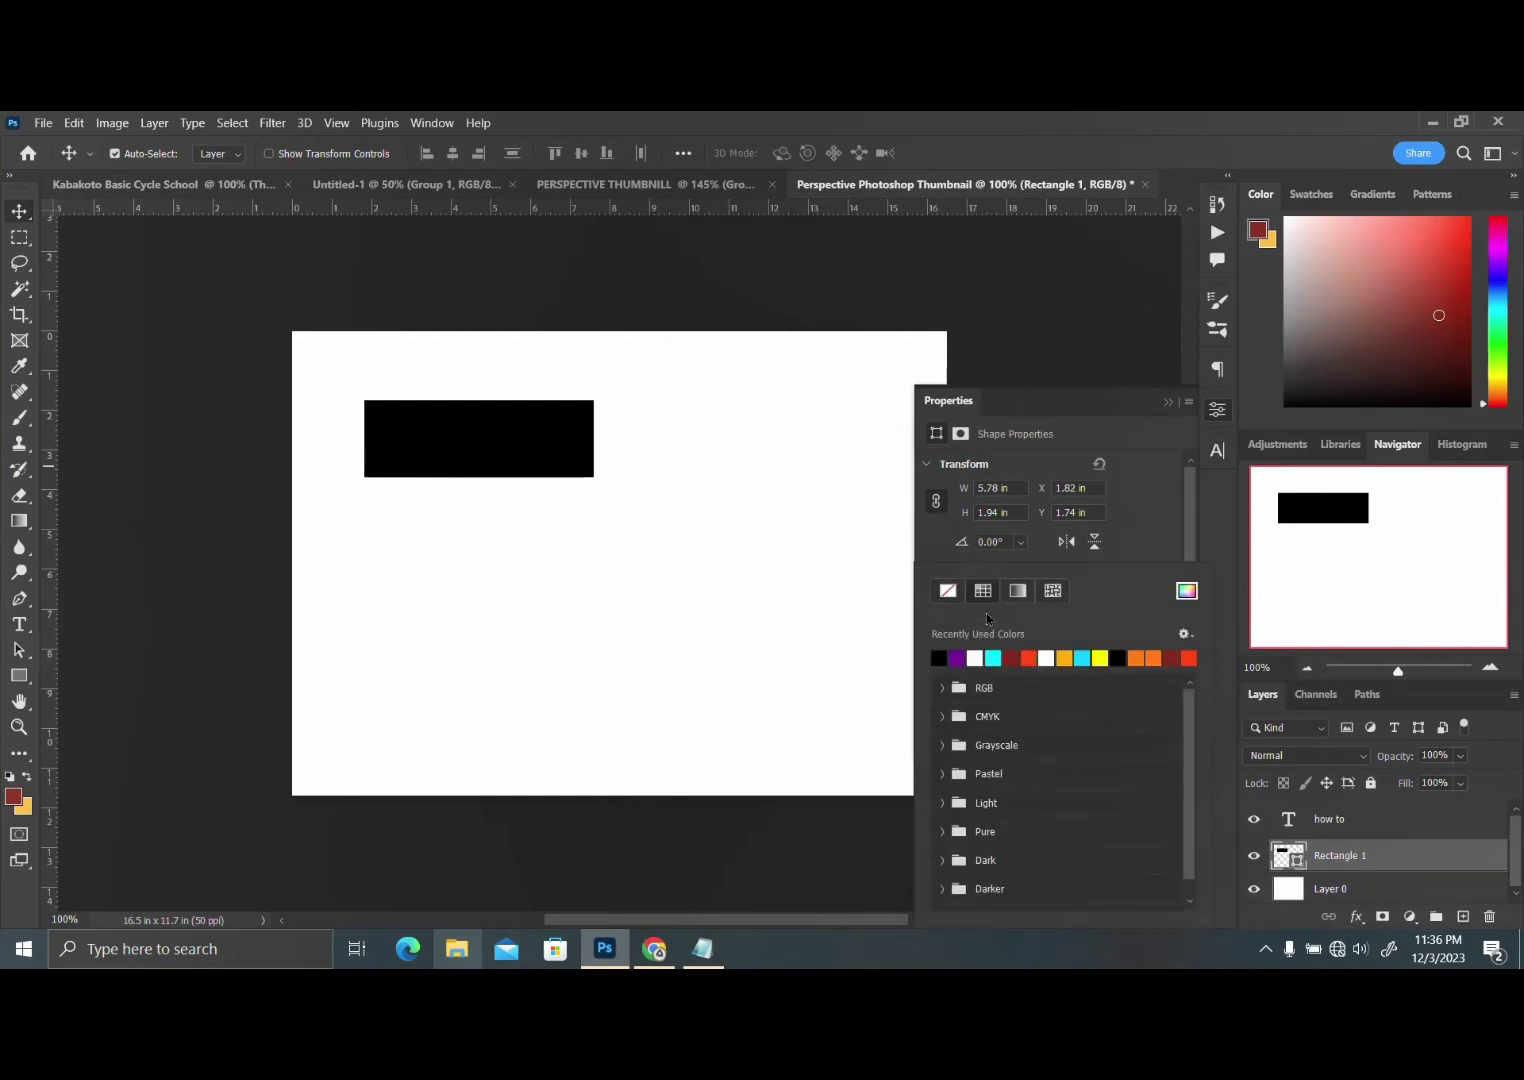
{"action": "left_click", "coordinate": [1066, 656]}
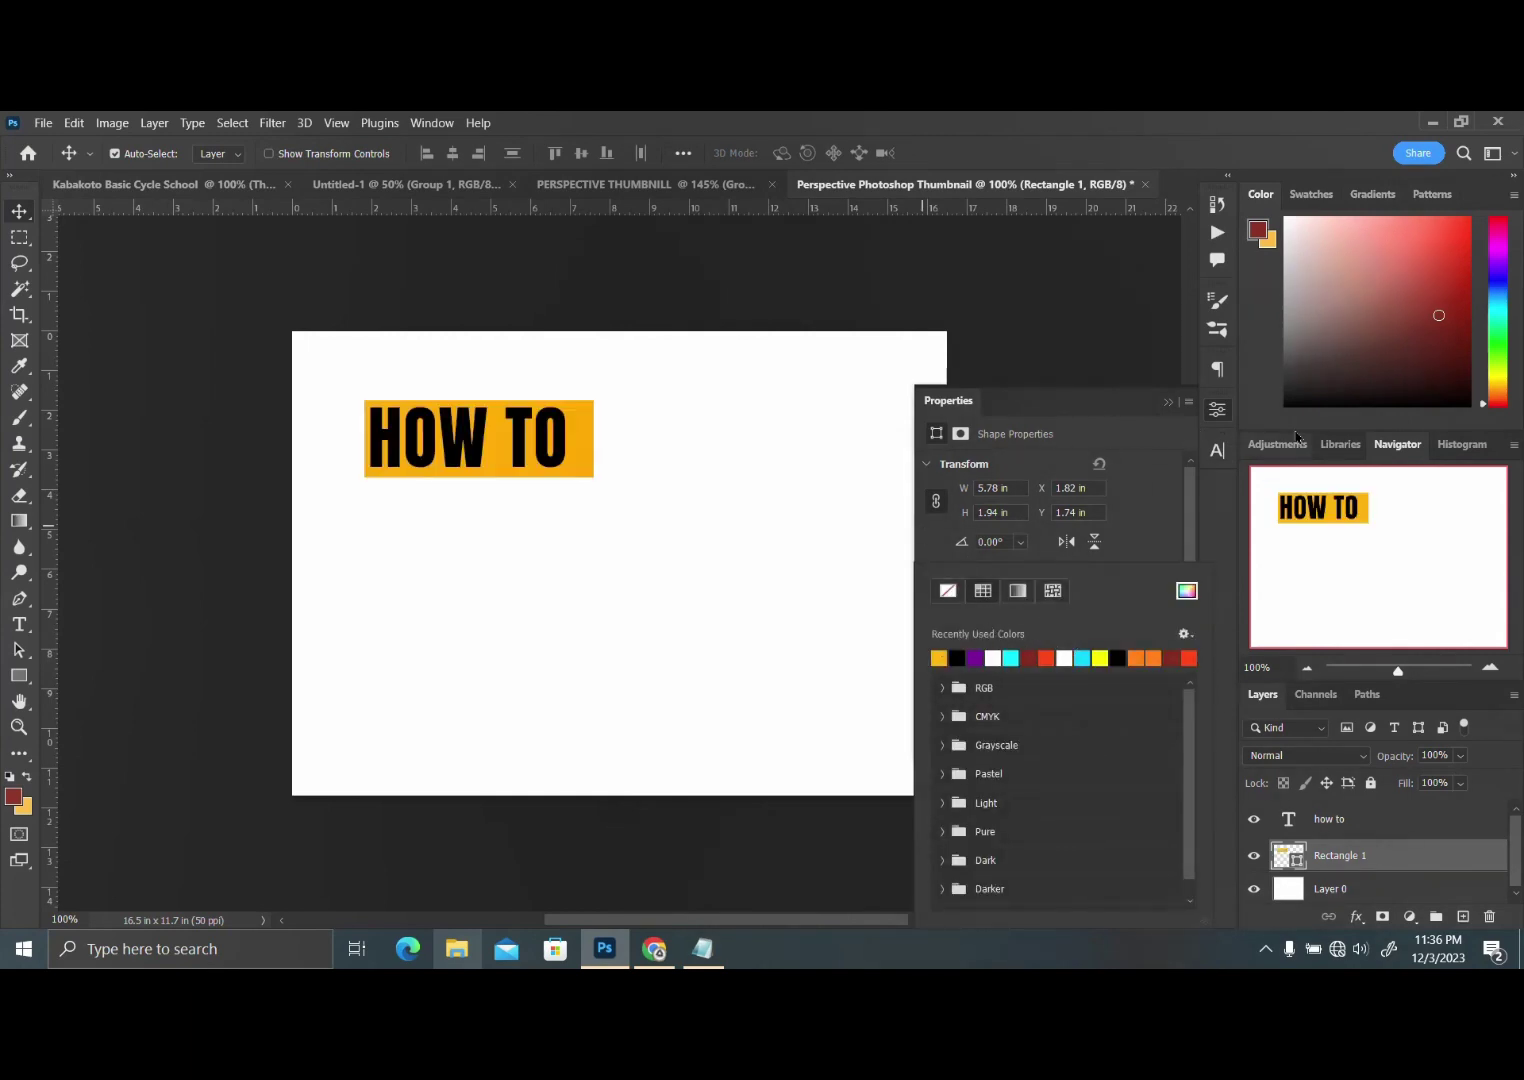
{"action": "left_click", "coordinate": [1217, 411]}
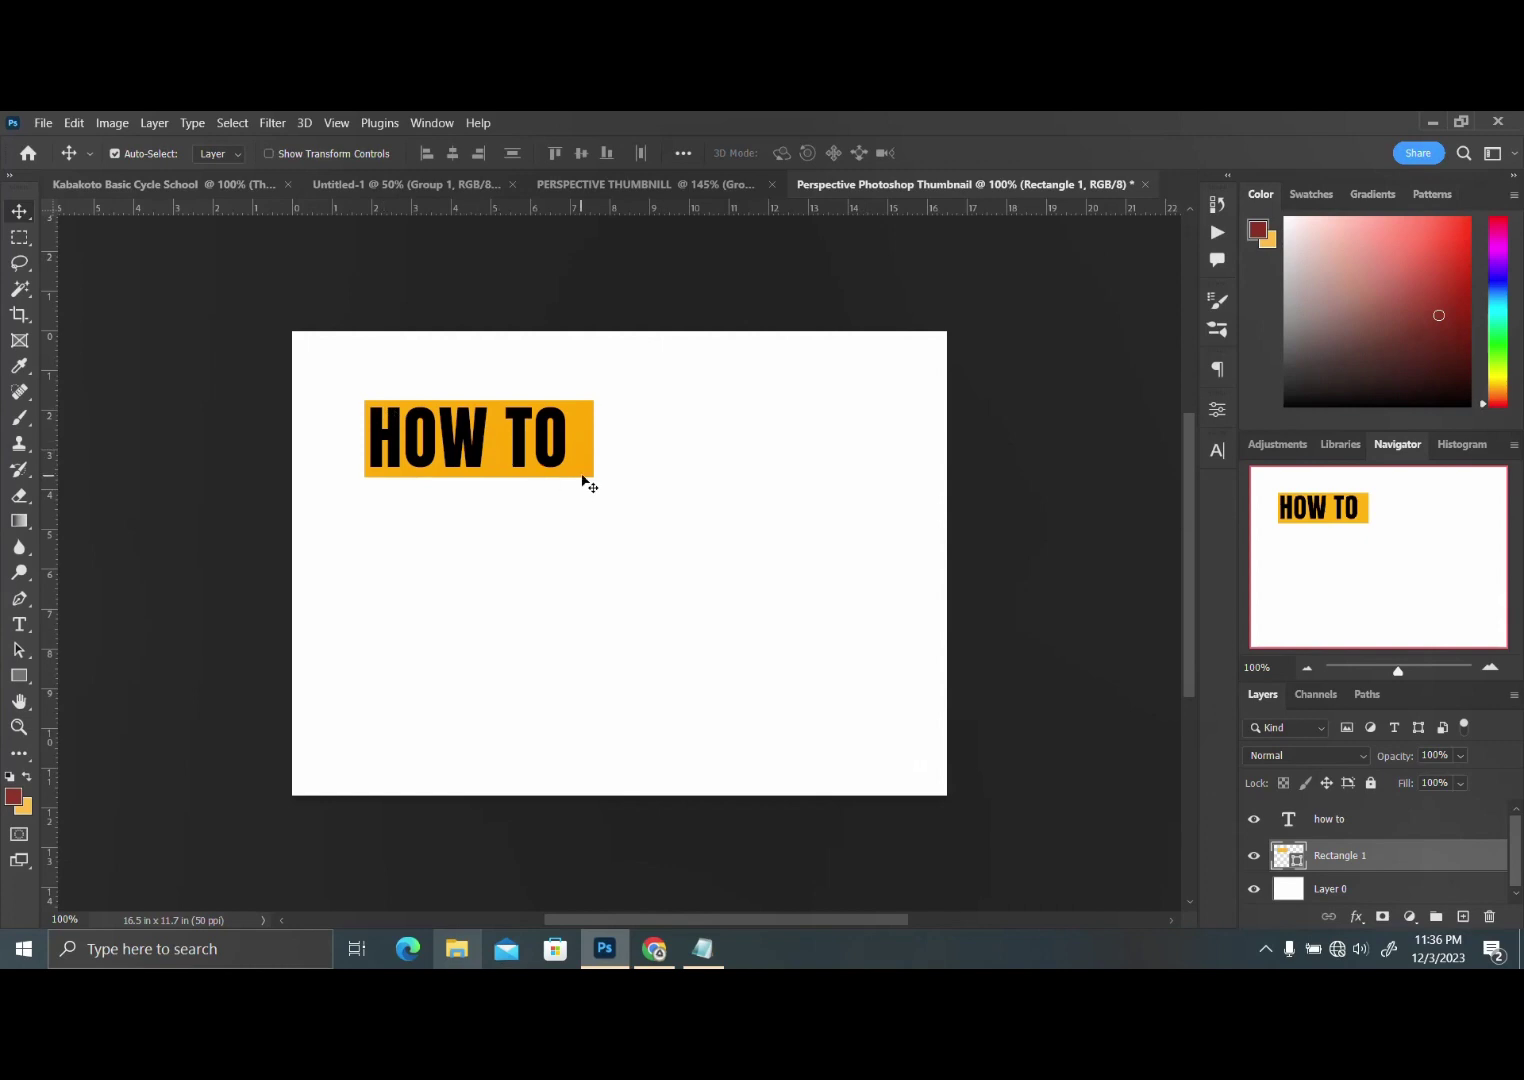
Duplicate the HOW TO text together with its orange rectangle and move the copies straight down, leaving a small gap below the originals
{"action": "left_click", "coordinate": [1336, 827], "text": "shift"}
{"action": "key", "text": "ctrl+j"}
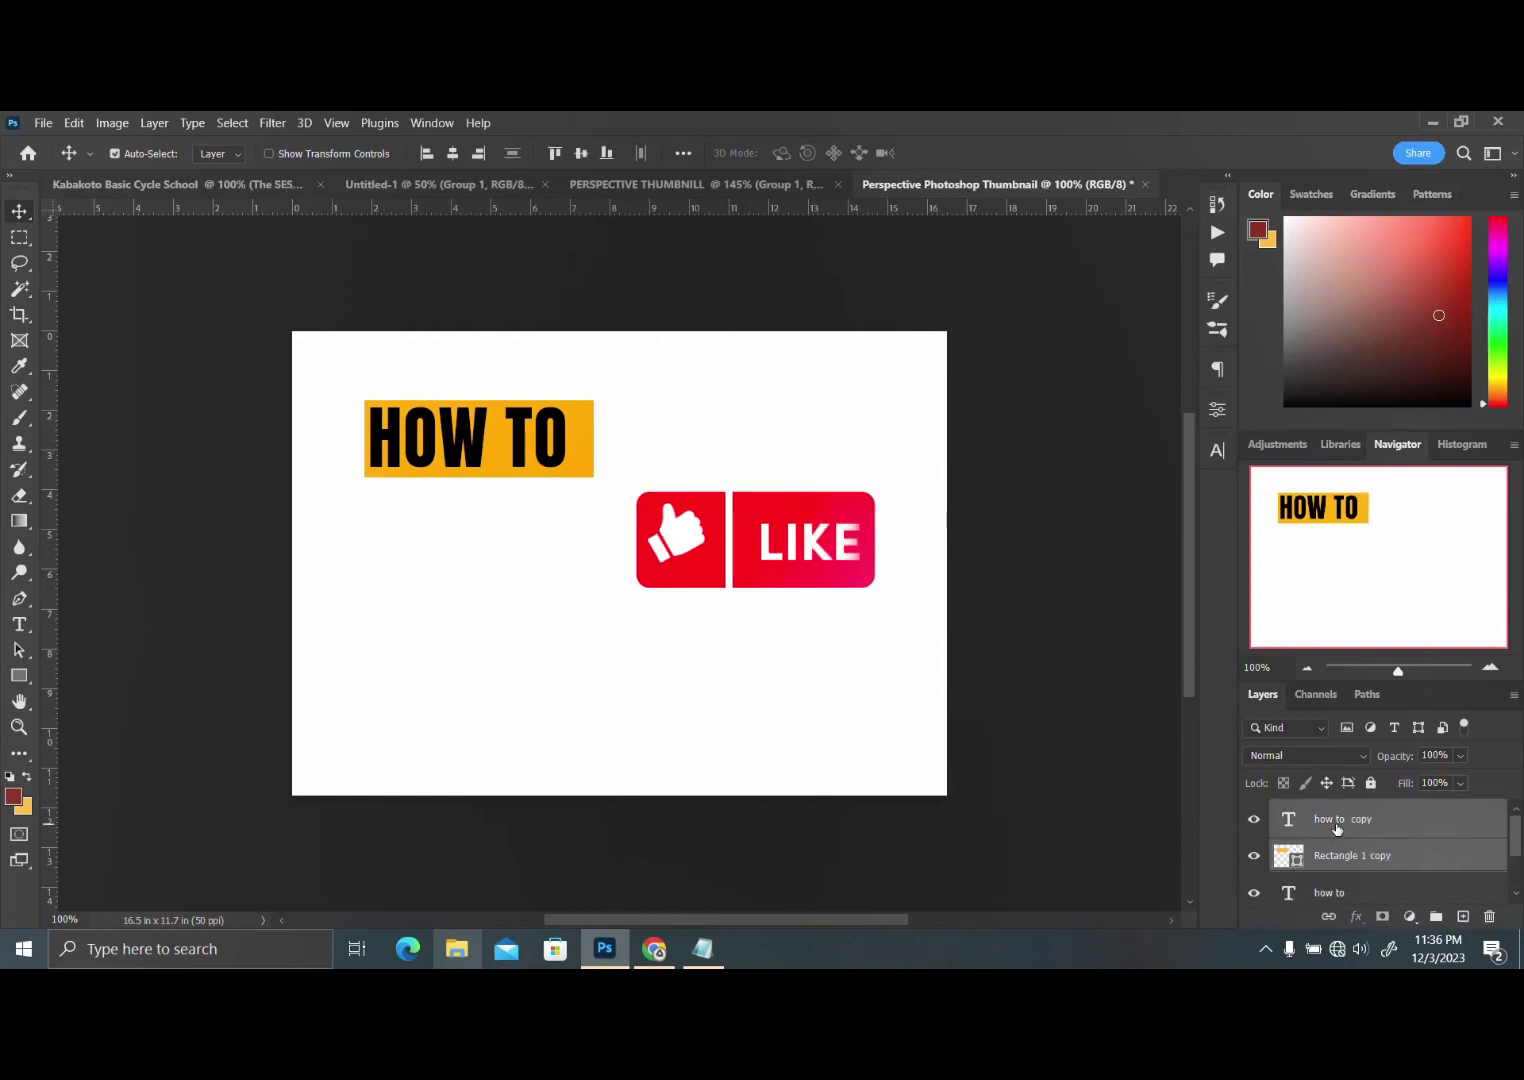
{"action": "key", "text": "shift+Down"}
{"action": "key", "text": "shift+Down"}
{"action": "key", "text": "shift+Down"}
{"action": "key", "text": "shift+Down"}
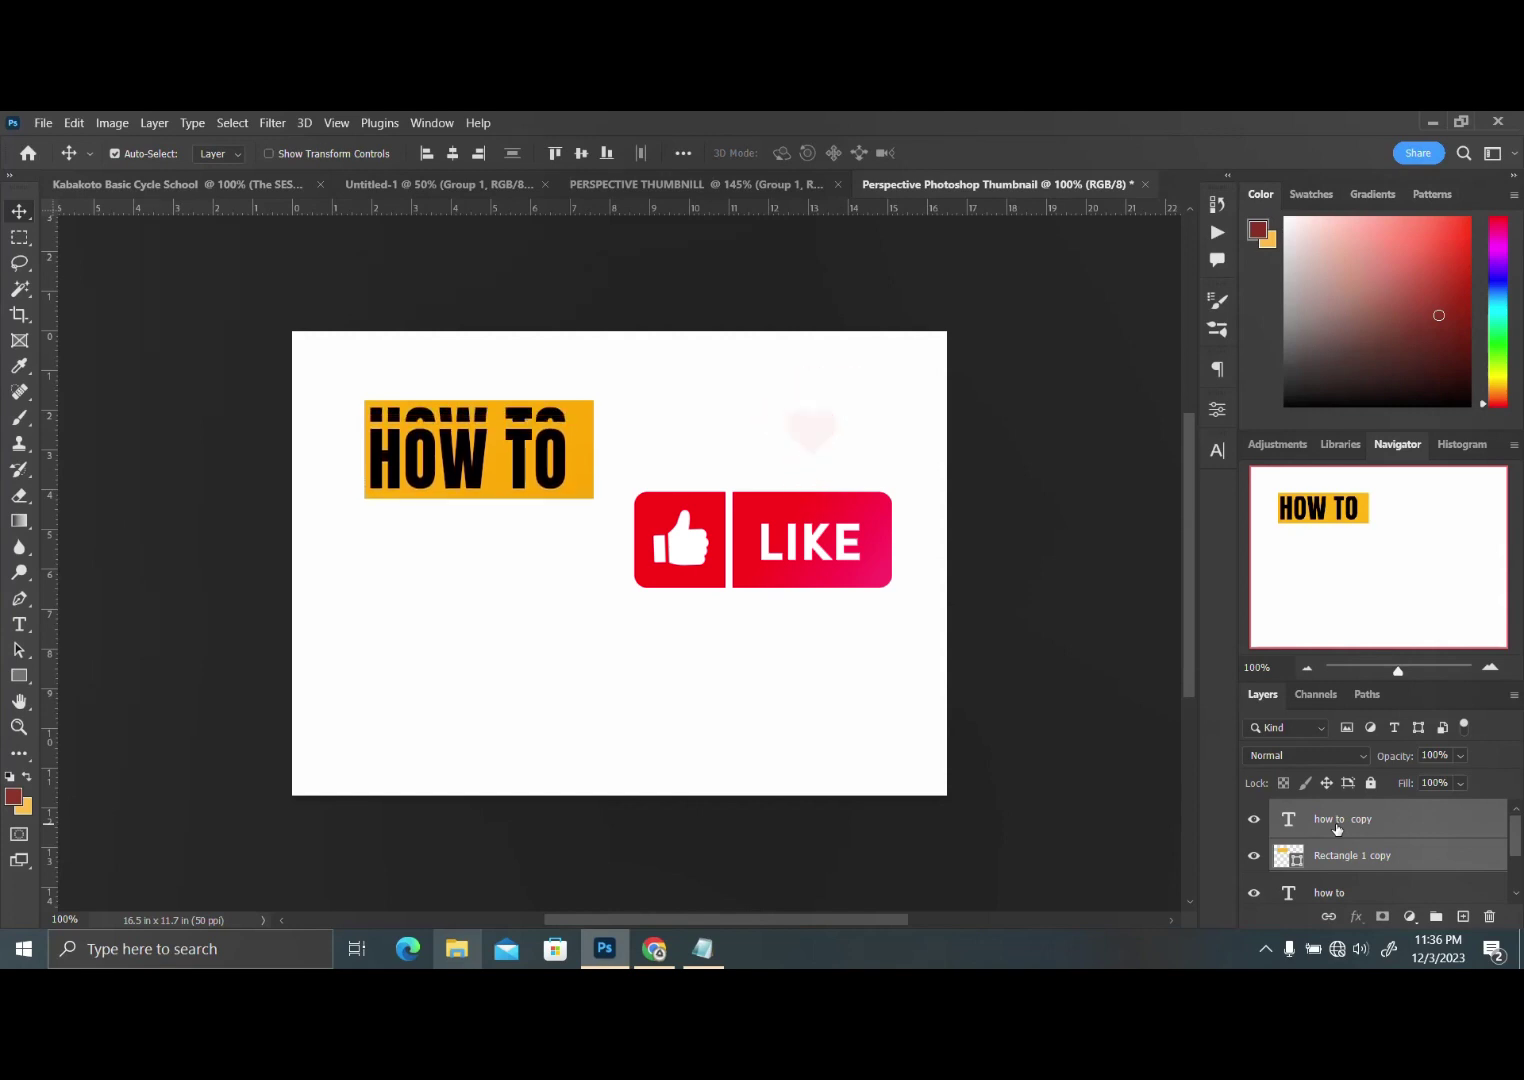
{"action": "key", "text": "shift+Down"}
{"action": "key", "text": "shift+Down"}
{"action": "key", "text": "shift+Down"}
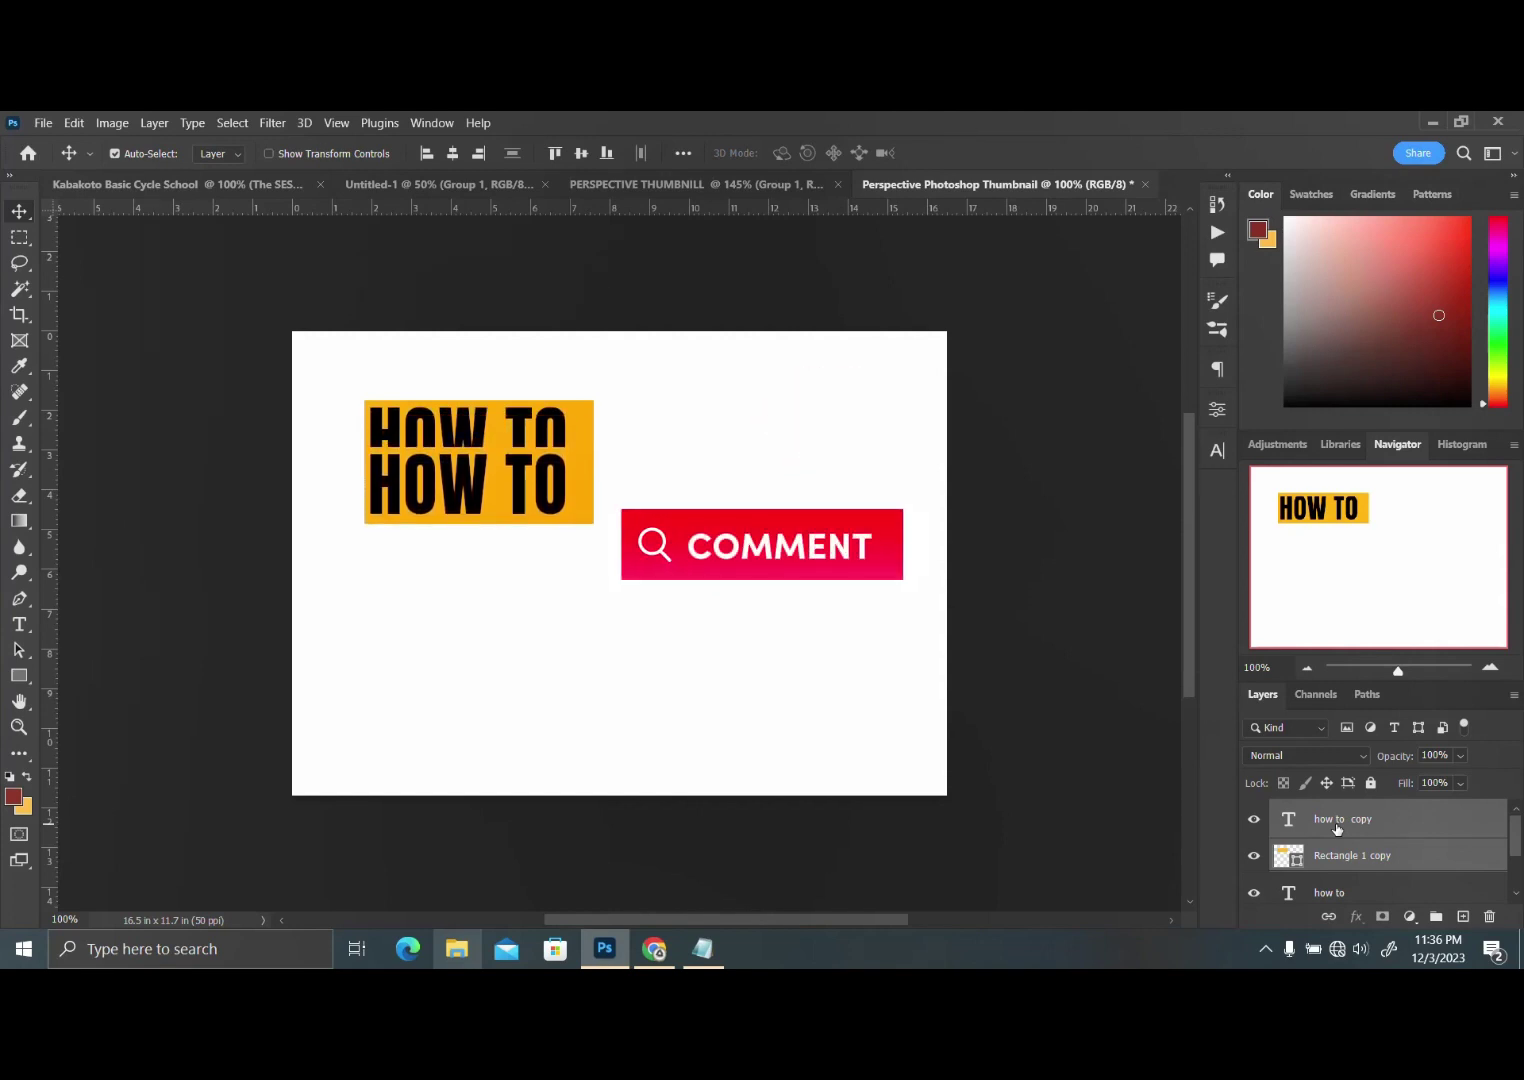
{"action": "key", "text": "shift+Down"}
{"action": "key", "text": "shift+Down"}
{"action": "key", "text": "shift+Down"}
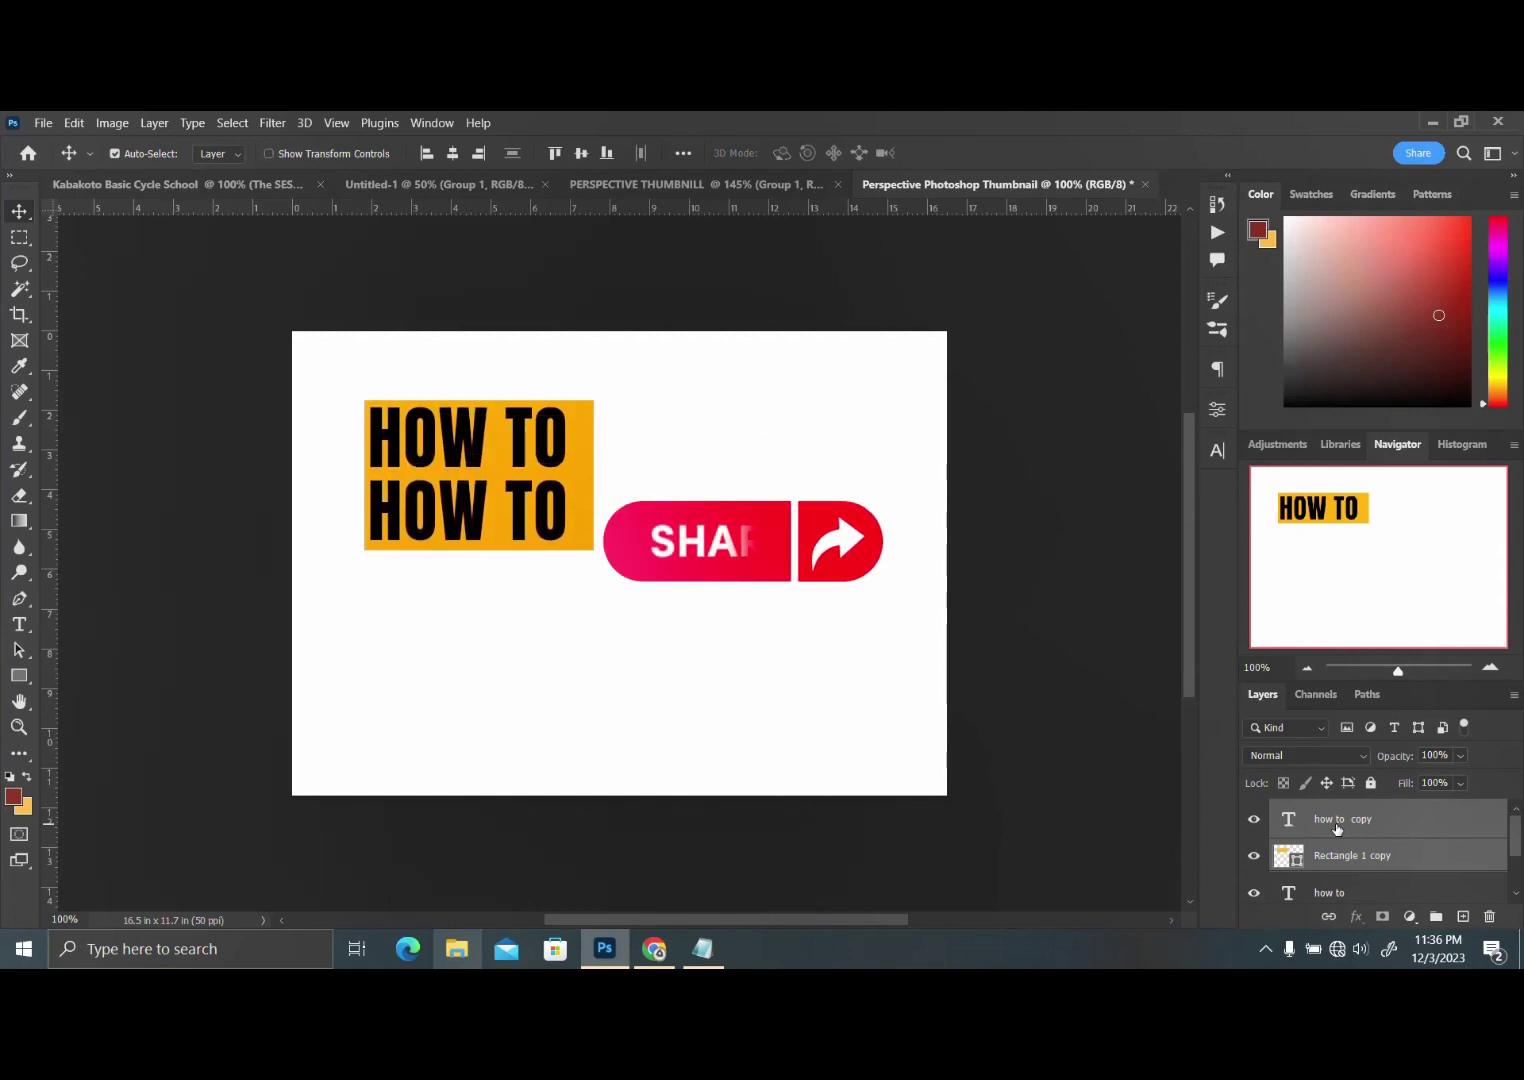
{"action": "key", "text": "shift+Down"}
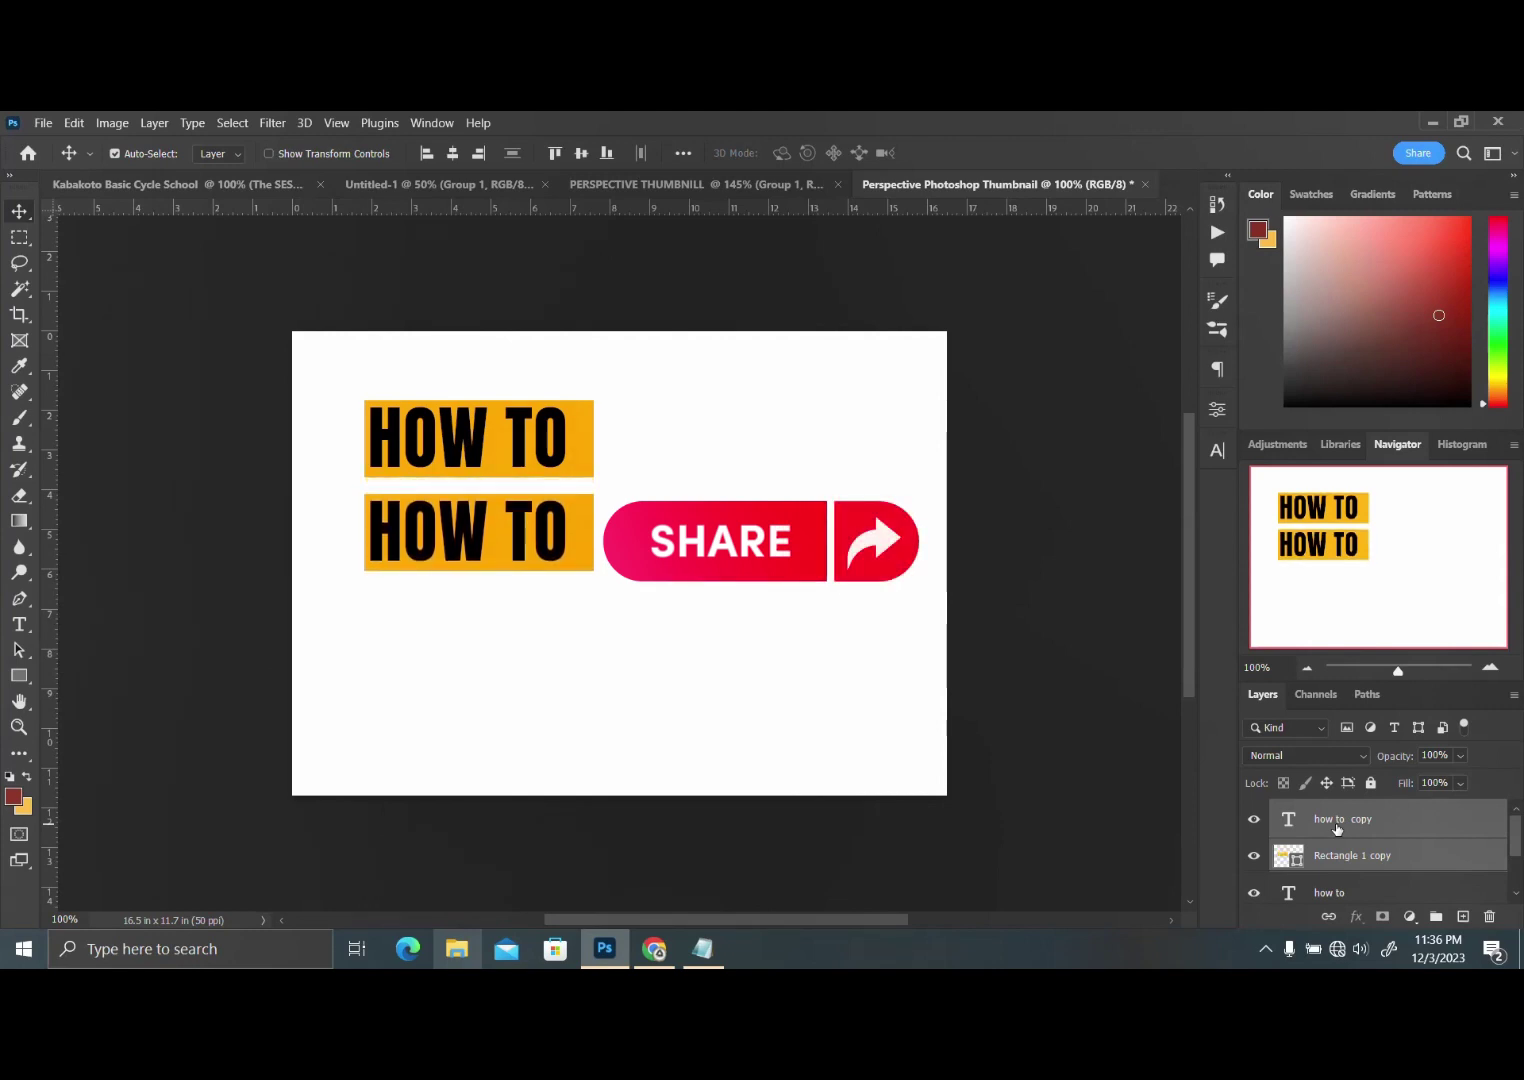
Replace the text of the lower HOW TO copy with "CREATE"
{"action": "left_click", "coordinate": [1323, 825]}
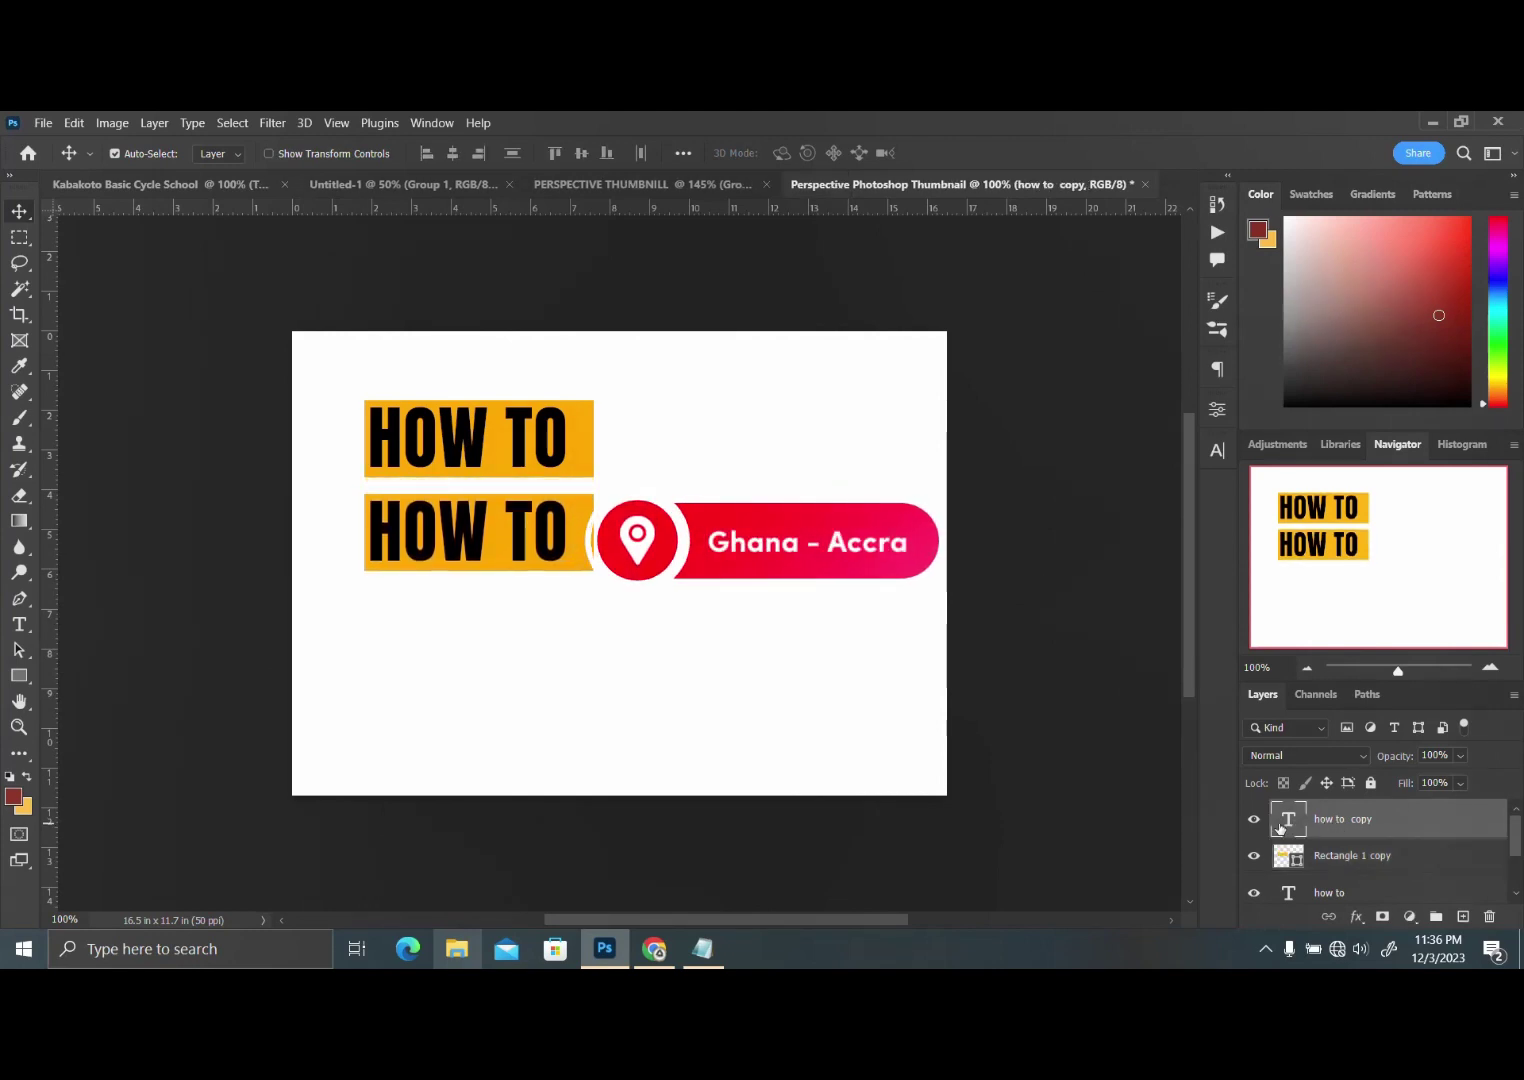
{"action": "double_click", "coordinate": [1283, 826]}
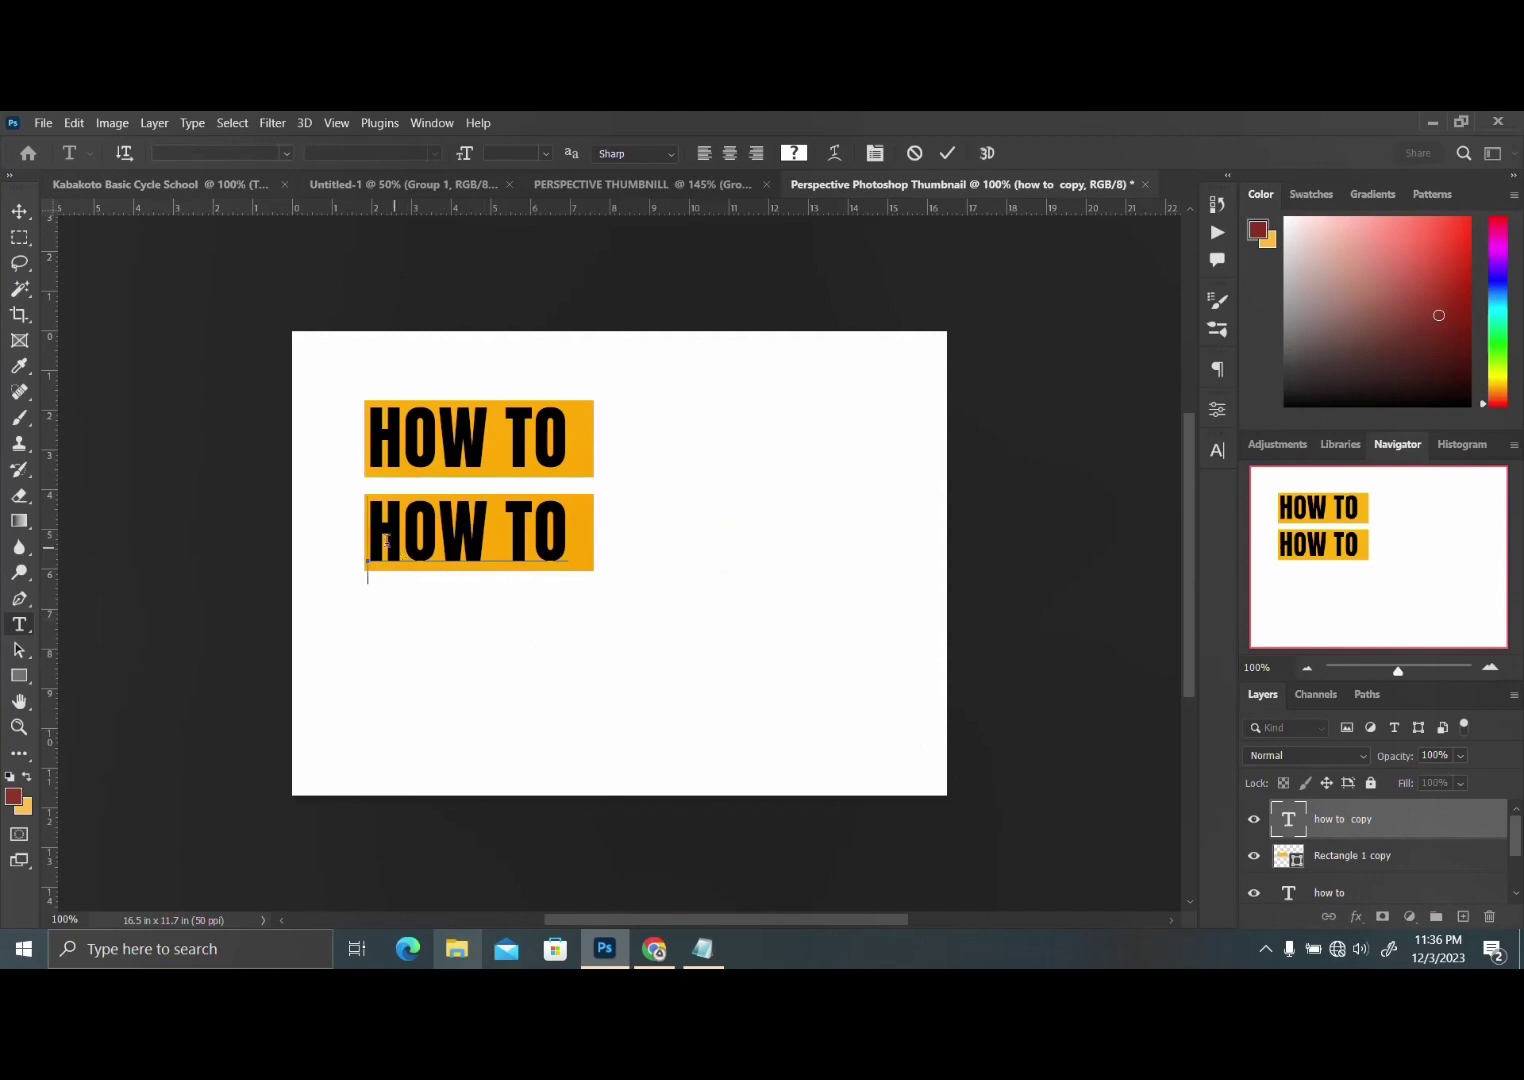
{"action": "left_click_drag", "start_coordinate": [374, 535], "coordinate": [604, 512]}
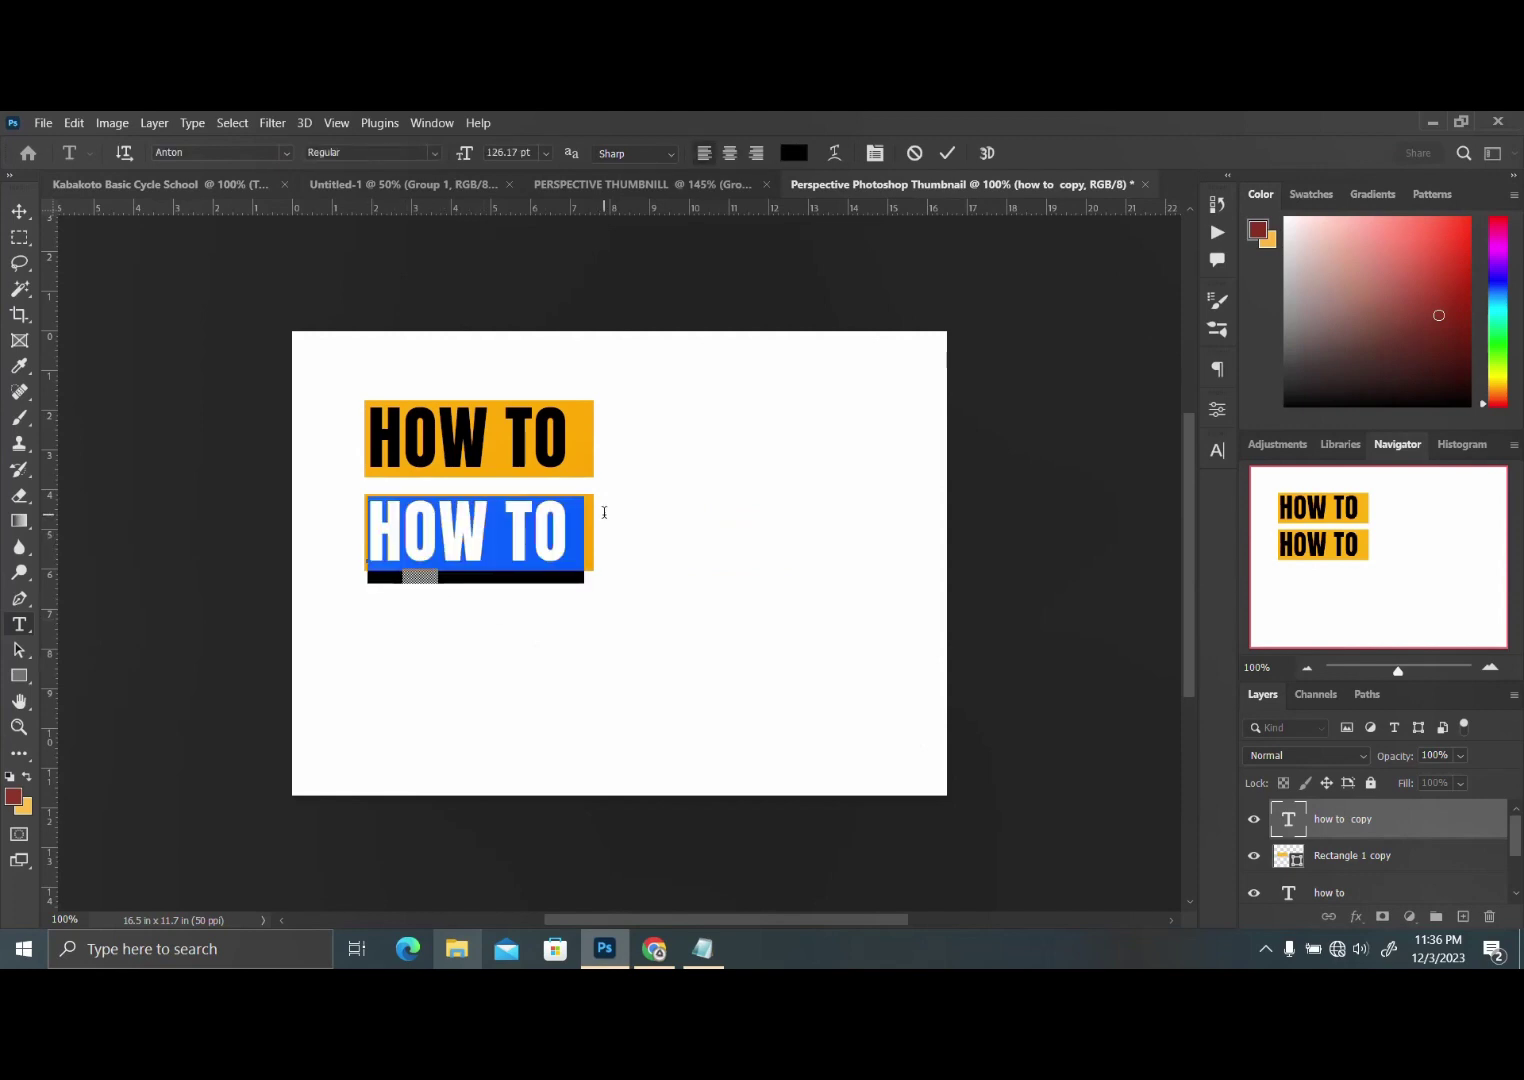
{"action": "type", "text": "CREATE"}
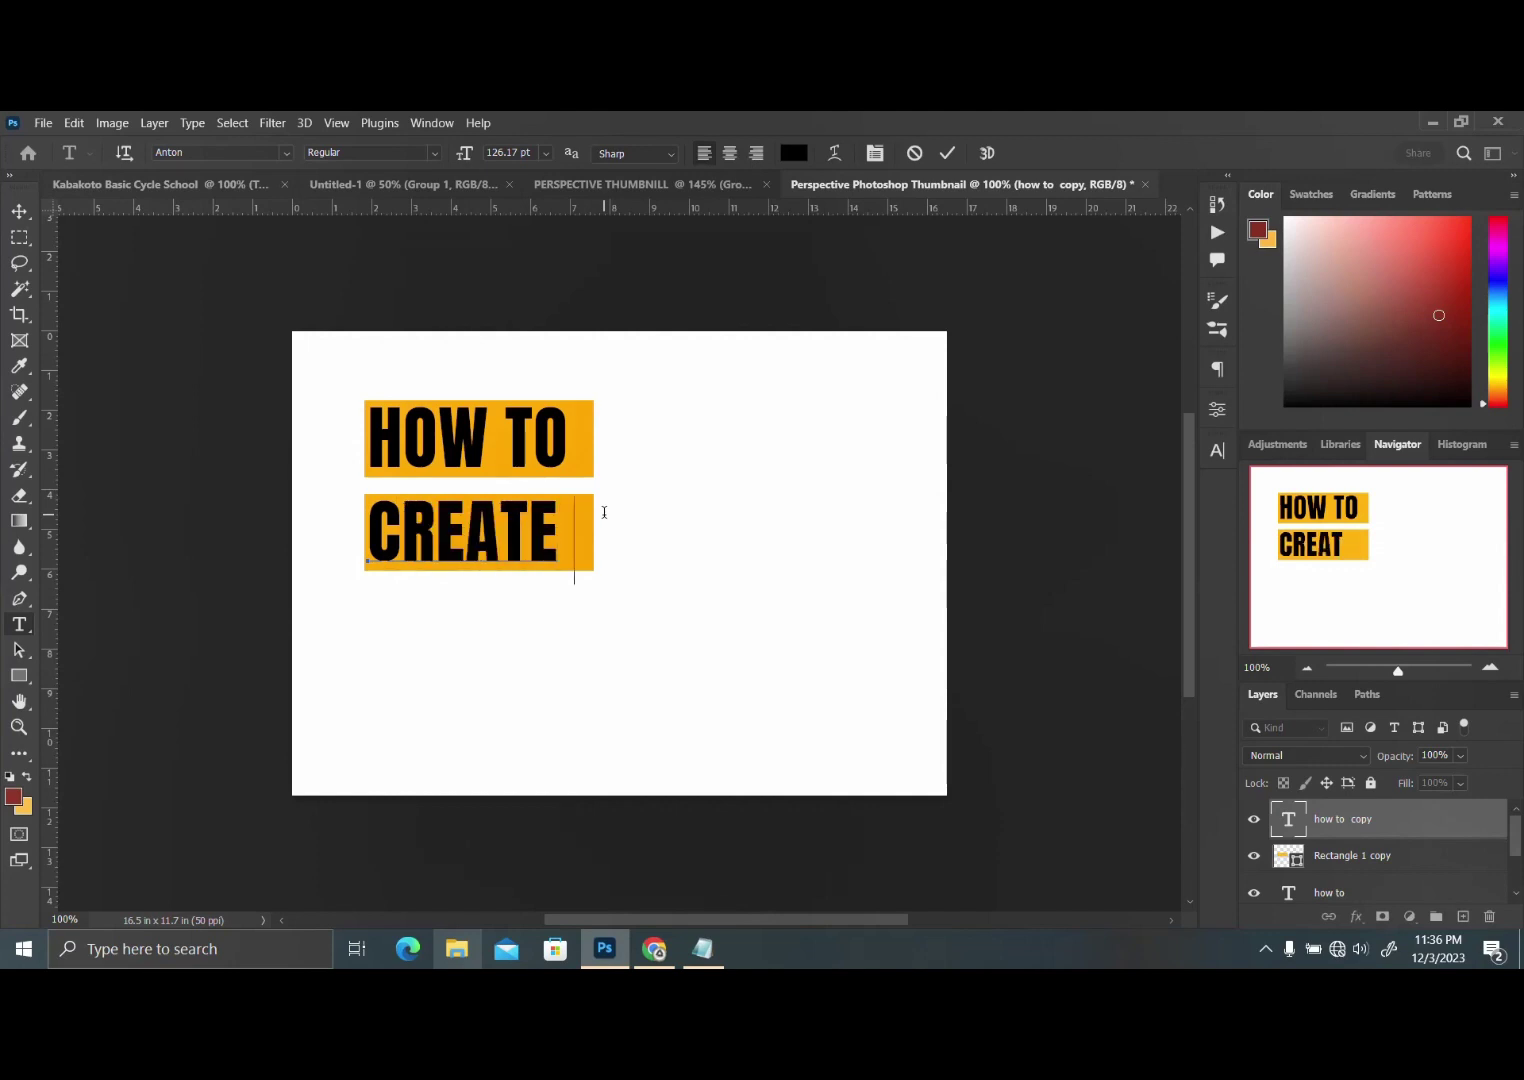
{"action": "key", "text": "ctrl+Return"}
{"action": "key", "text": "v"}
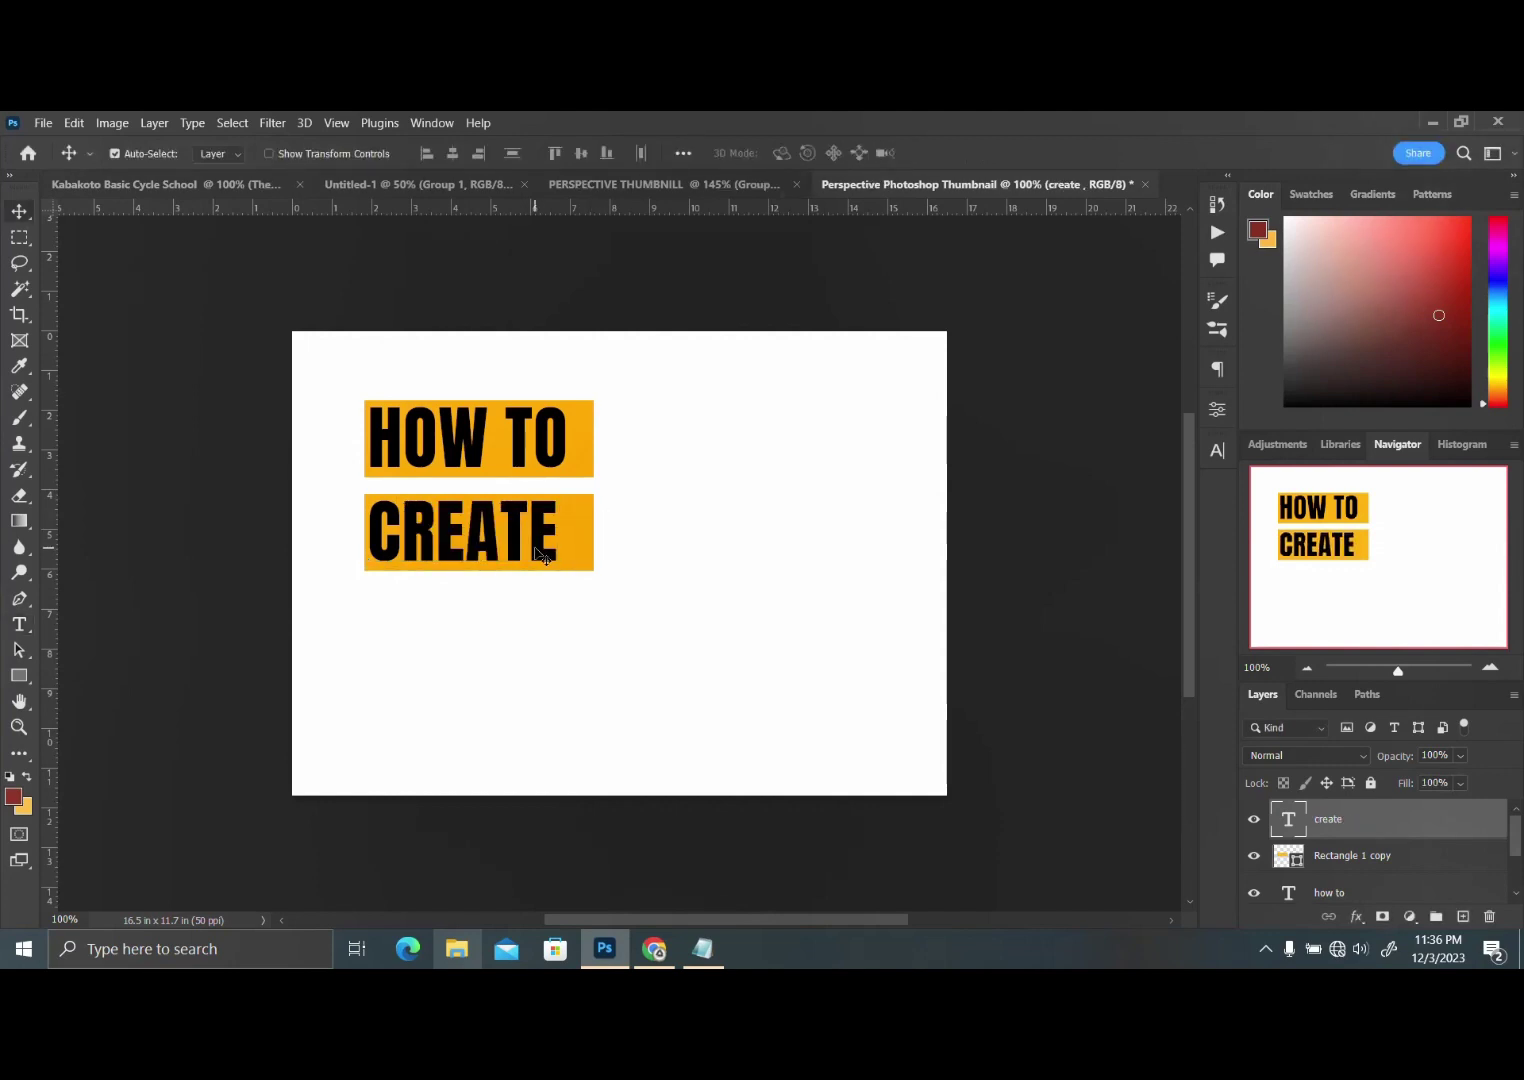
Duplicate the CREATE text with its orange rectangle and move the copies straight down, leaving a small gap below the originals
{"action": "left_click", "coordinate": [1341, 856], "text": "ctrl"}
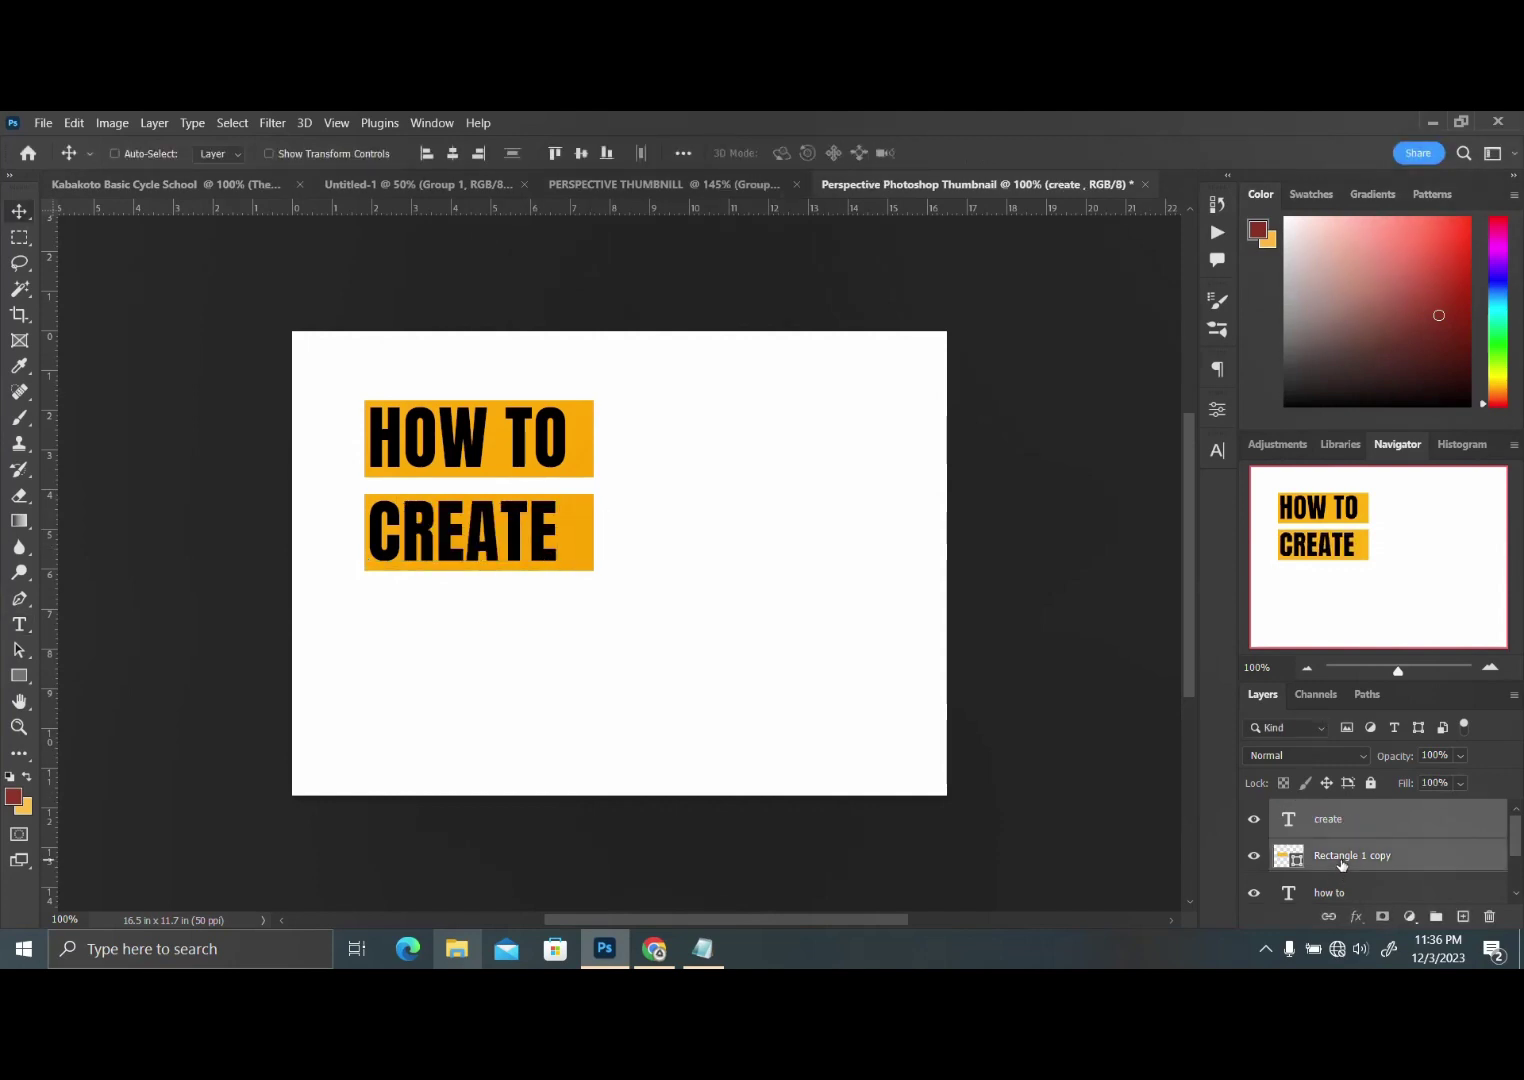
{"action": "key", "text": "ctrl+j"}
{"action": "key", "text": "Down"}
{"action": "key", "text": "Down"}
{"action": "key", "text": "Down"}
{"action": "key", "text": "Down"}
{"action": "key", "text": "Down"}
{"action": "key", "text": "Down"}
{"action": "key", "text": "Down"}
{"action": "key", "text": "Down"}
{"action": "key", "text": "Down"}
{"action": "key", "text": "Down"}
{"action": "key", "text": "Down"}
{"action": "key", "text": "Down"}
{"action": "key", "text": "Down"}
{"action": "key", "text": "Down"}
{"action": "key", "text": "Down"}
{"action": "key", "text": "Down"}
{"action": "key", "text": "Down"}
{"action": "key", "text": "Down"}
{"action": "key", "text": "Down"}
{"action": "key", "text": "Down"}
{"action": "key", "text": "Down"}
{"action": "key", "text": "Down"}
{"action": "key", "text": "Down"}
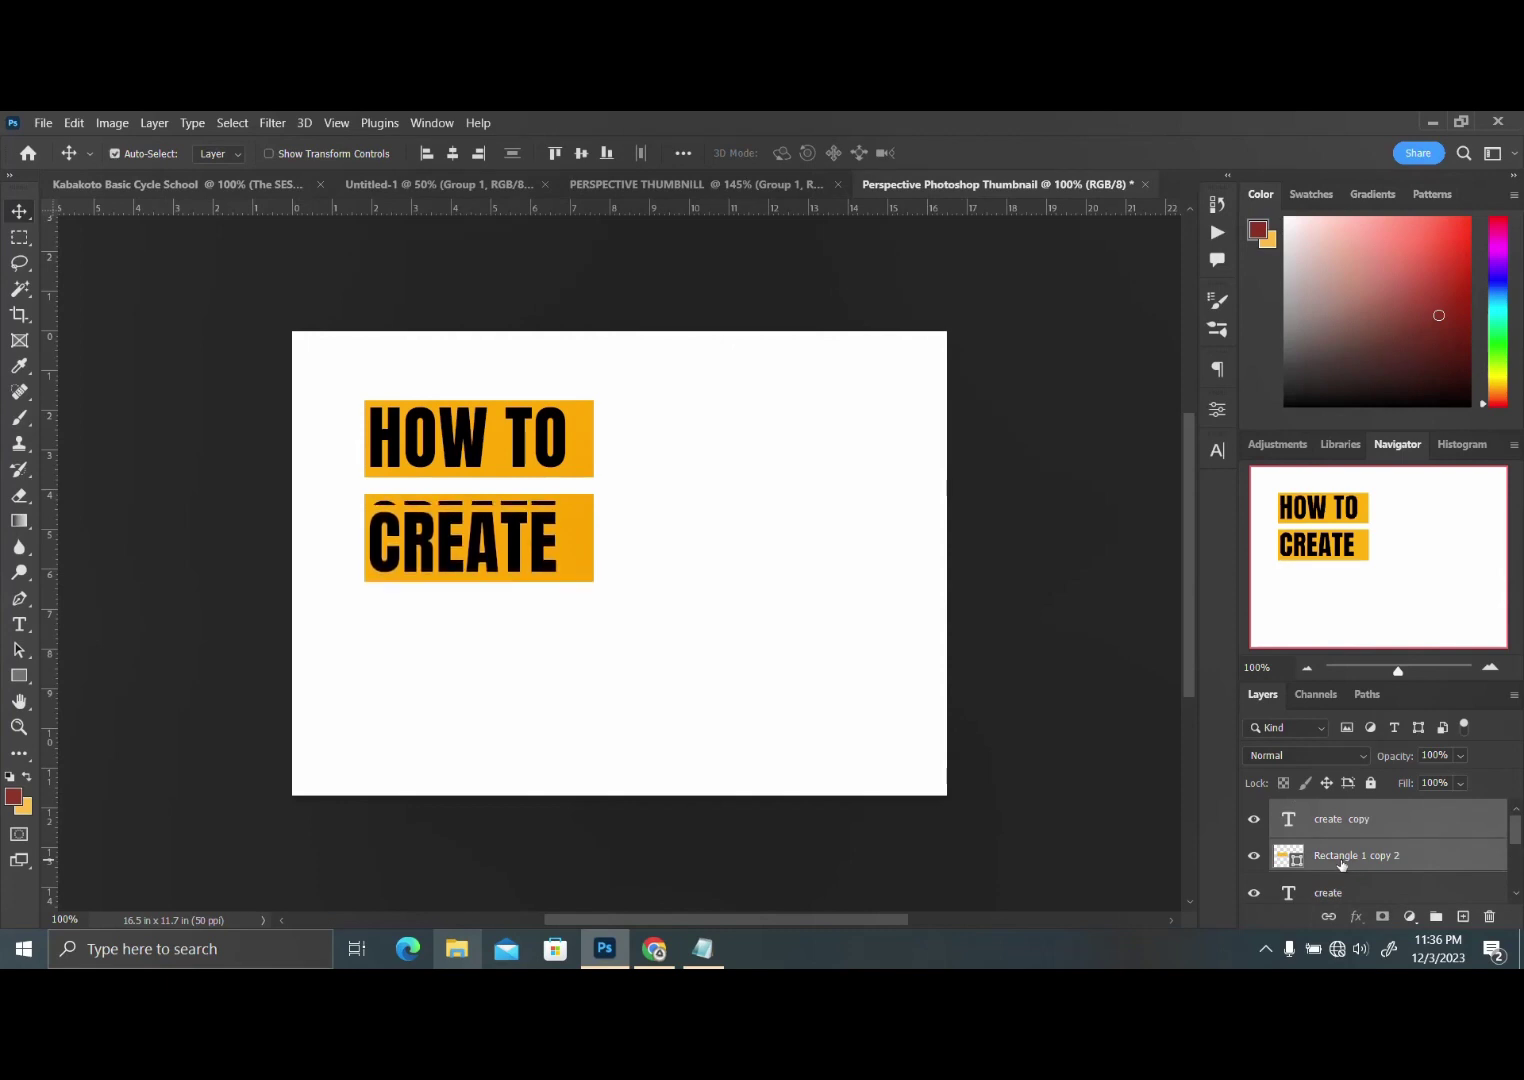
{"action": "key", "text": "Down"}
{"action": "key", "text": "Down"}
{"action": "key", "text": "Down"}
{"action": "key", "text": "Down"}
{"action": "key", "text": "Down"}
{"action": "key", "text": "Down"}
{"action": "key", "text": "Down"}
{"action": "key", "text": "Down"}
{"action": "key", "text": "Down"}
{"action": "key", "text": "Down"}
{"action": "key", "text": "Down"}
{"action": "key", "text": "Down"}
{"action": "key", "text": "Down"}
{"action": "key", "text": "Down"}
{"action": "key", "text": "Down"}
{"action": "key", "text": "Down"}
{"action": "key", "text": "Down"}
{"action": "key", "text": "Down"}
{"action": "key", "text": "Down"}
{"action": "key", "text": "Down"}
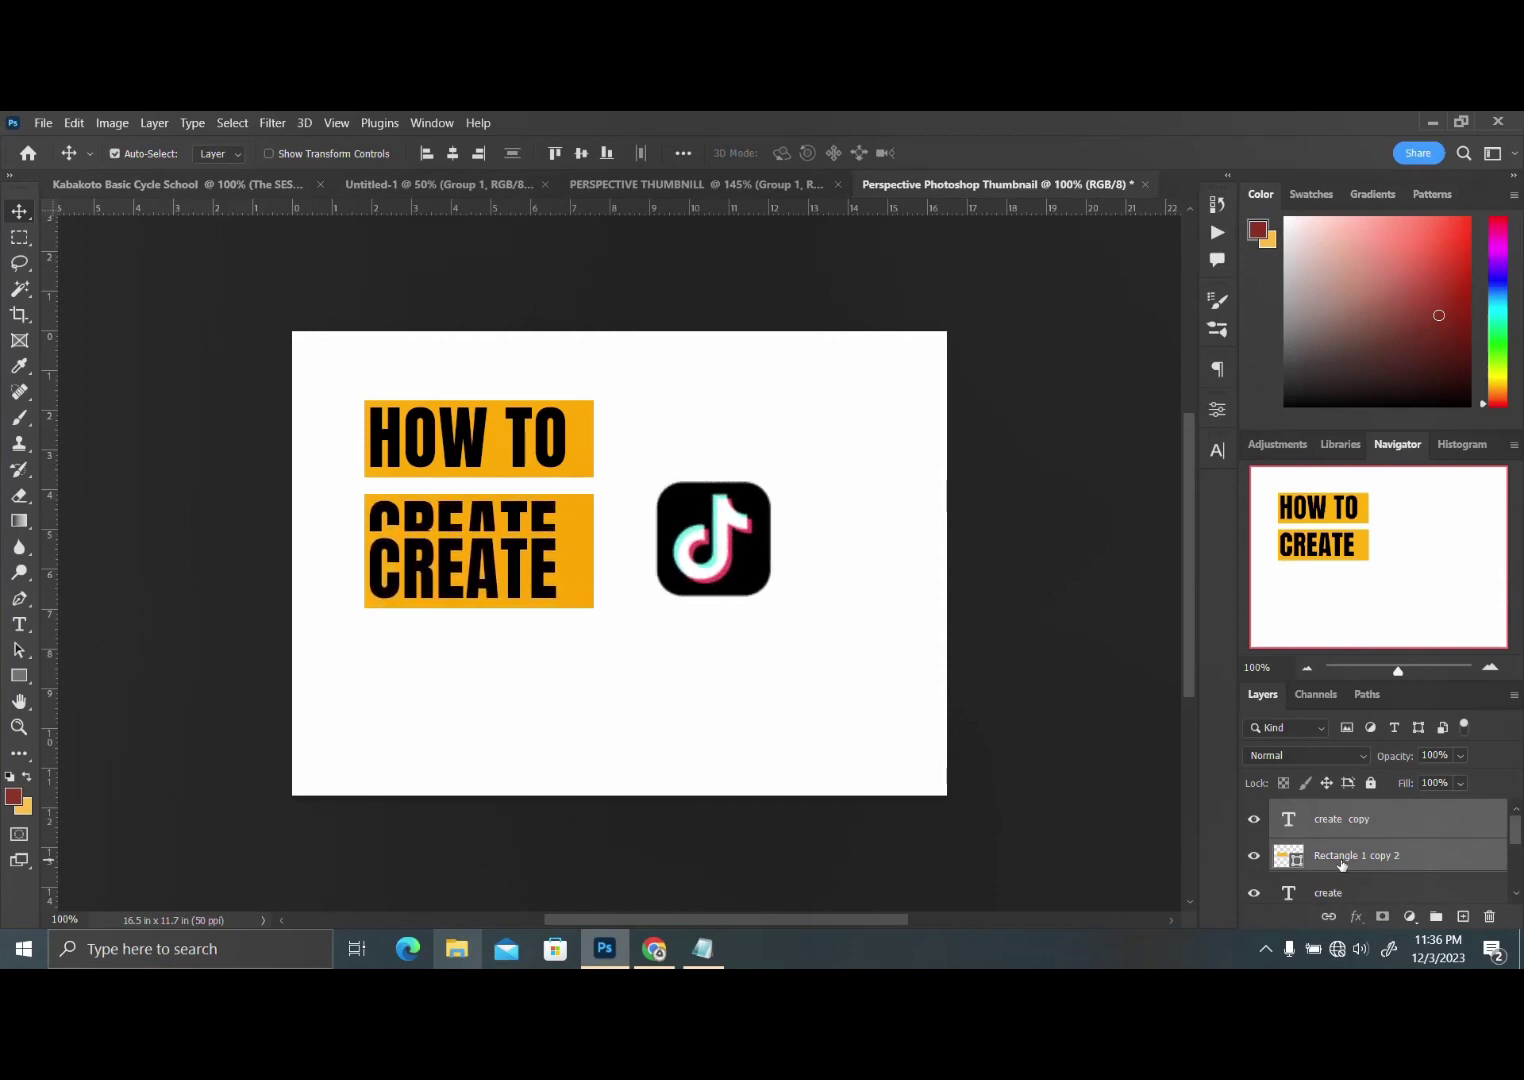
{"action": "key", "text": "Down"}
{"action": "key", "text": "Down"}
{"action": "key", "text": "Down"}
{"action": "key", "text": "Down"}
{"action": "key", "text": "Down"}
{"action": "key", "text": "Down"}
{"action": "key", "text": "Down"}
{"action": "key", "text": "Down"}
{"action": "key", "text": "Down"}
{"action": "key", "text": "Down"}
{"action": "key", "text": "Down"}
{"action": "key", "text": "Down"}
{"action": "key", "text": "Down"}
{"action": "key", "text": "Down"}
{"action": "key", "text": "Down"}
{"action": "key", "text": "Down"}
{"action": "key", "text": "Down"}
{"action": "key", "text": "Down"}
{"action": "key", "text": "Down"}
{"action": "key", "text": "Down"}
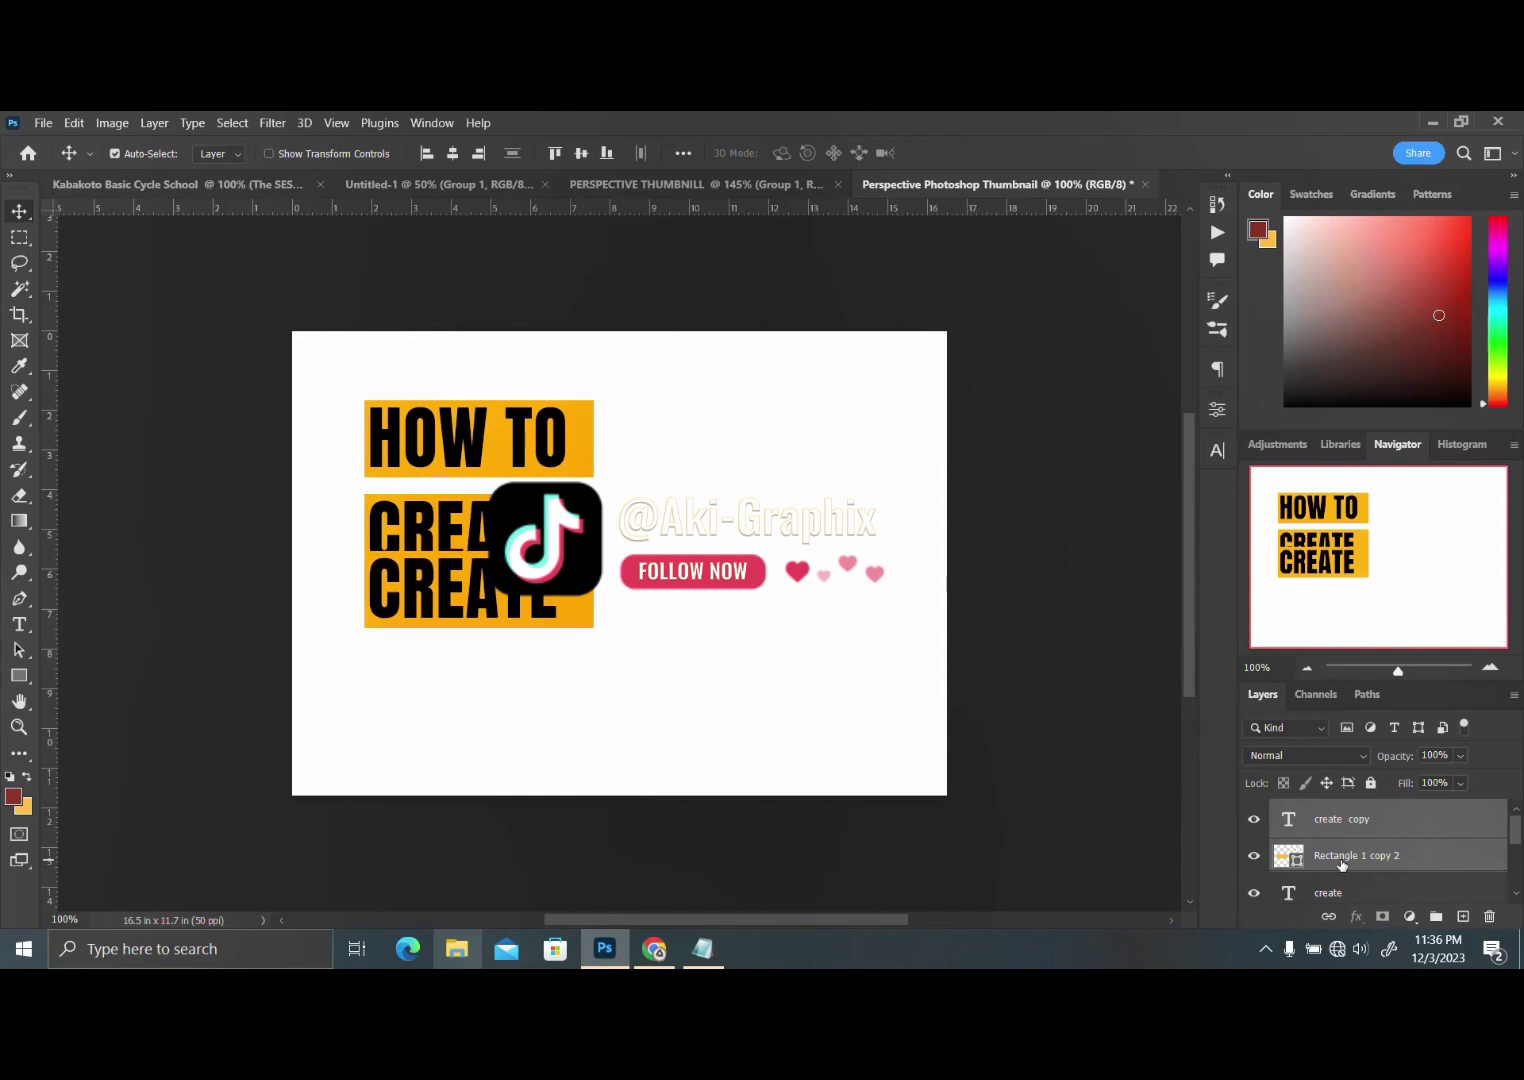
{"action": "key", "text": "Down"}
{"action": "key", "text": "Down"}
{"action": "key", "text": "Down"}
{"action": "key", "text": "Down"}
{"action": "key", "text": "Down"}
{"action": "key", "text": "Down"}
{"action": "key", "text": "Down"}
{"action": "key", "text": "Down"}
{"action": "key", "text": "Down"}
{"action": "key", "text": "Down"}
{"action": "key", "text": "Down"}
{"action": "key", "text": "Down"}
{"action": "key", "text": "Down"}
{"action": "key", "text": "Down"}
{"action": "key", "text": "Down"}
{"action": "key", "text": "Down"}
{"action": "key", "text": "Down"}
{"action": "key", "text": "Down"}
{"action": "key", "text": "Down"}
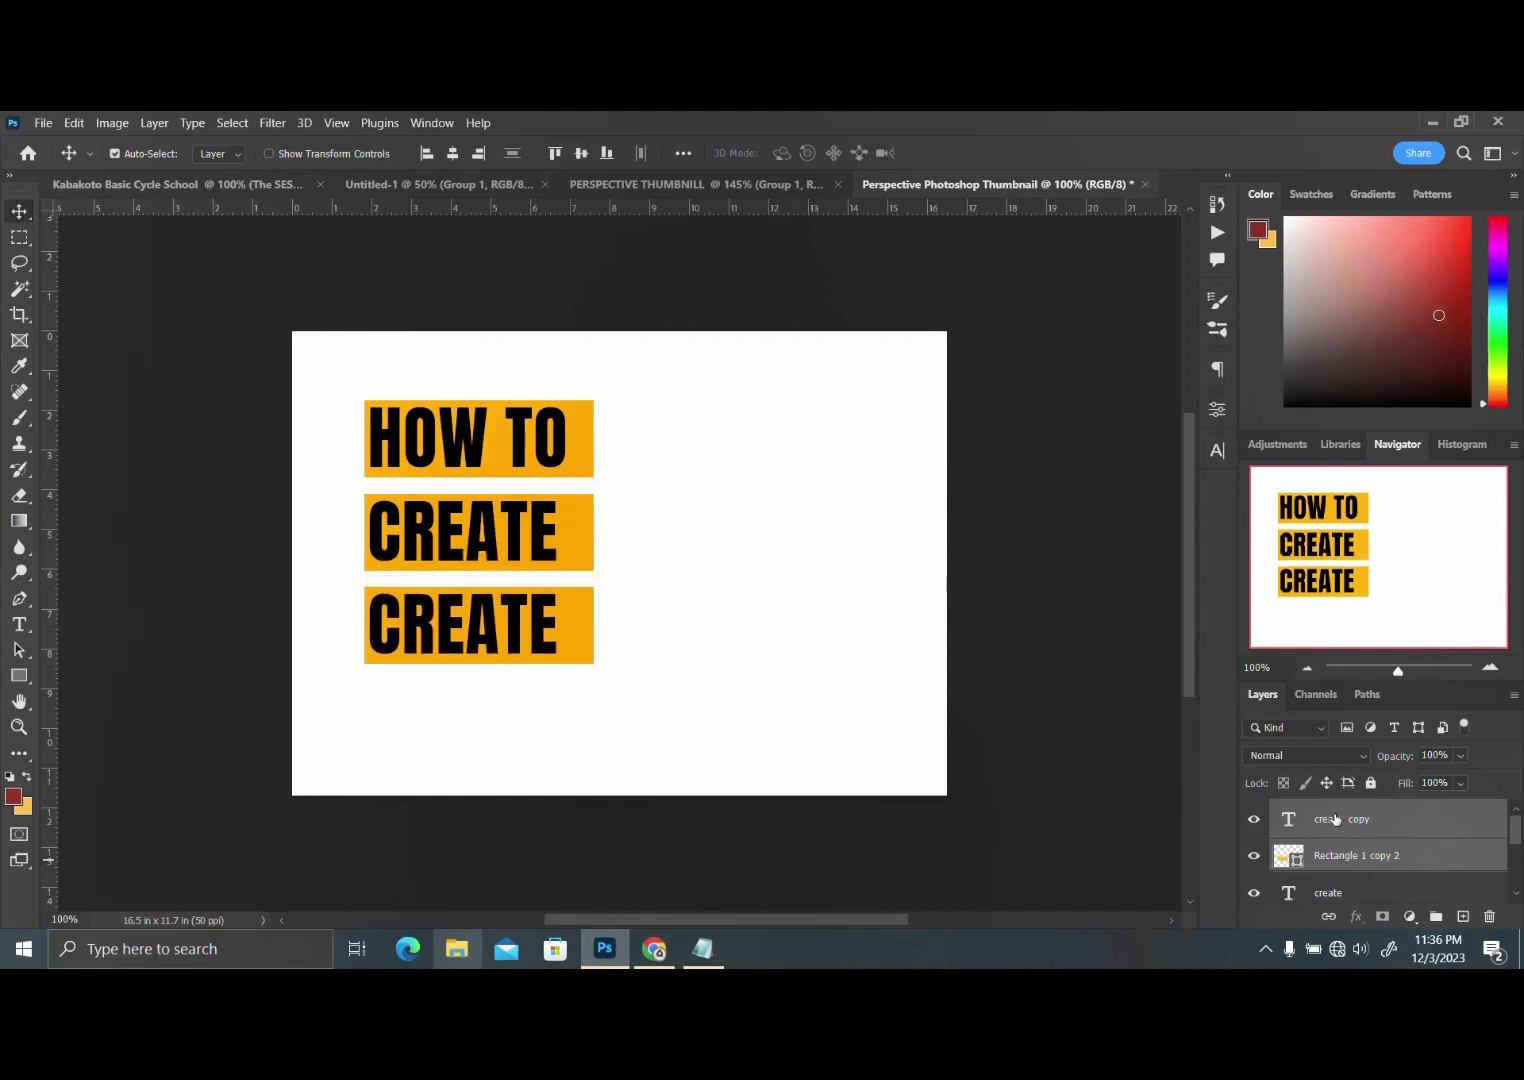
Replace the text of the lowest CREATE copy with "THIS IN"
{"action": "left_click", "coordinate": [1296, 820]}
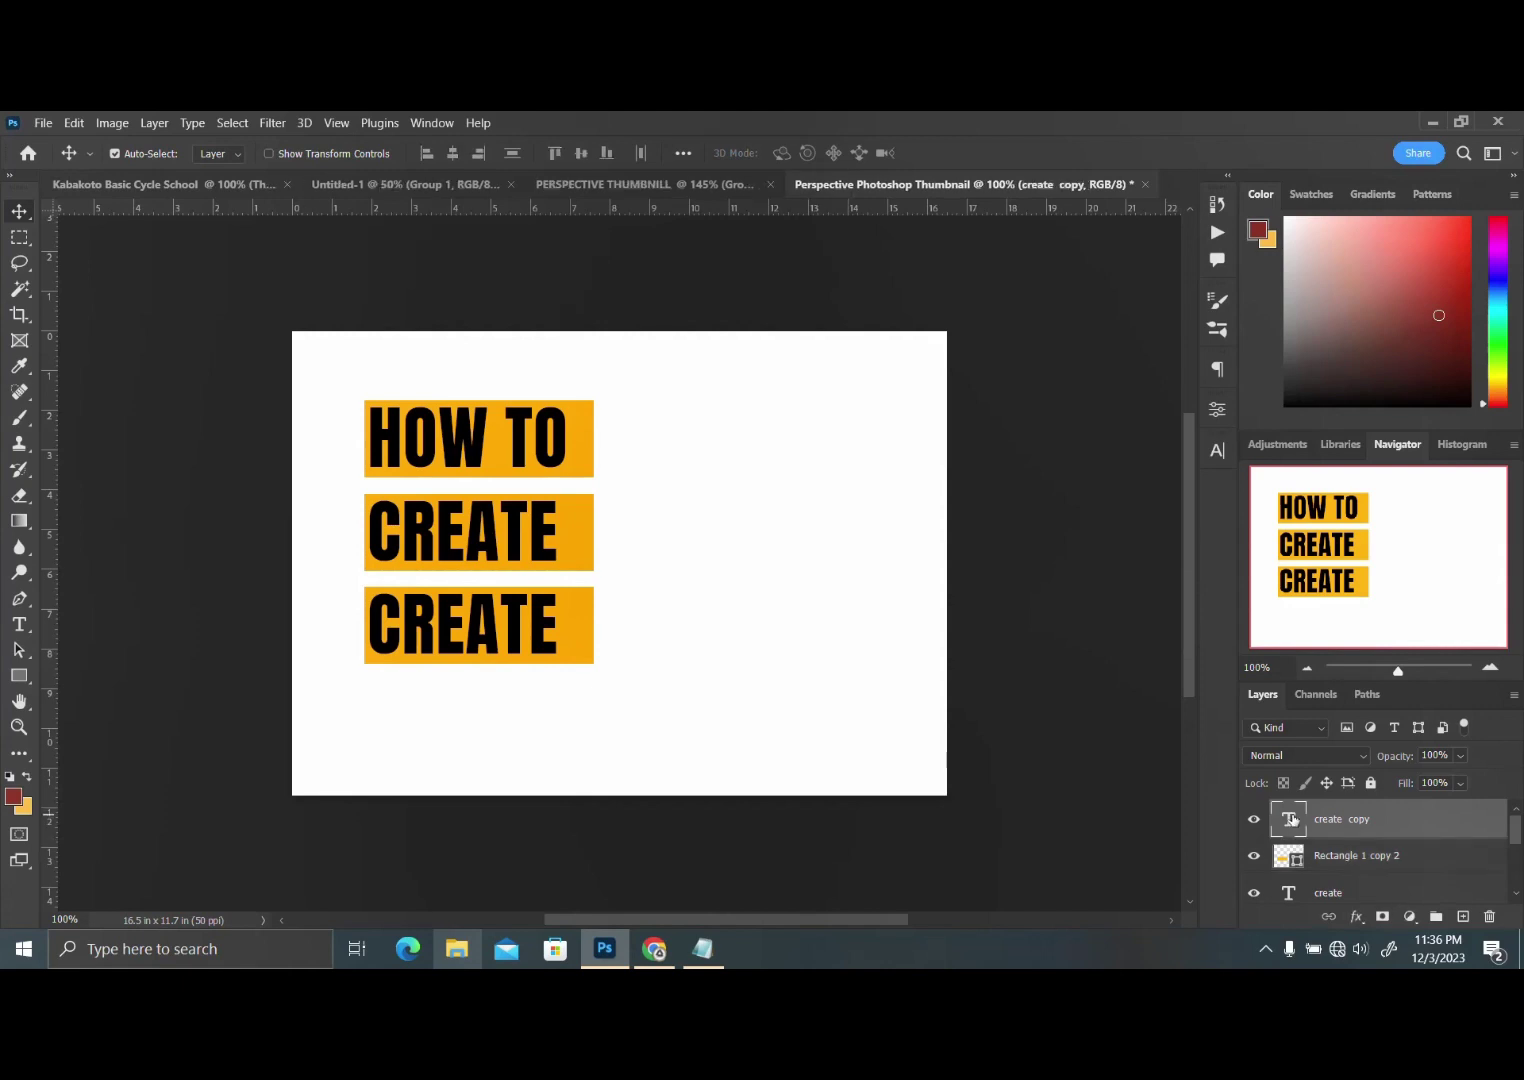
{"action": "double_click", "coordinate": [1292, 820]}
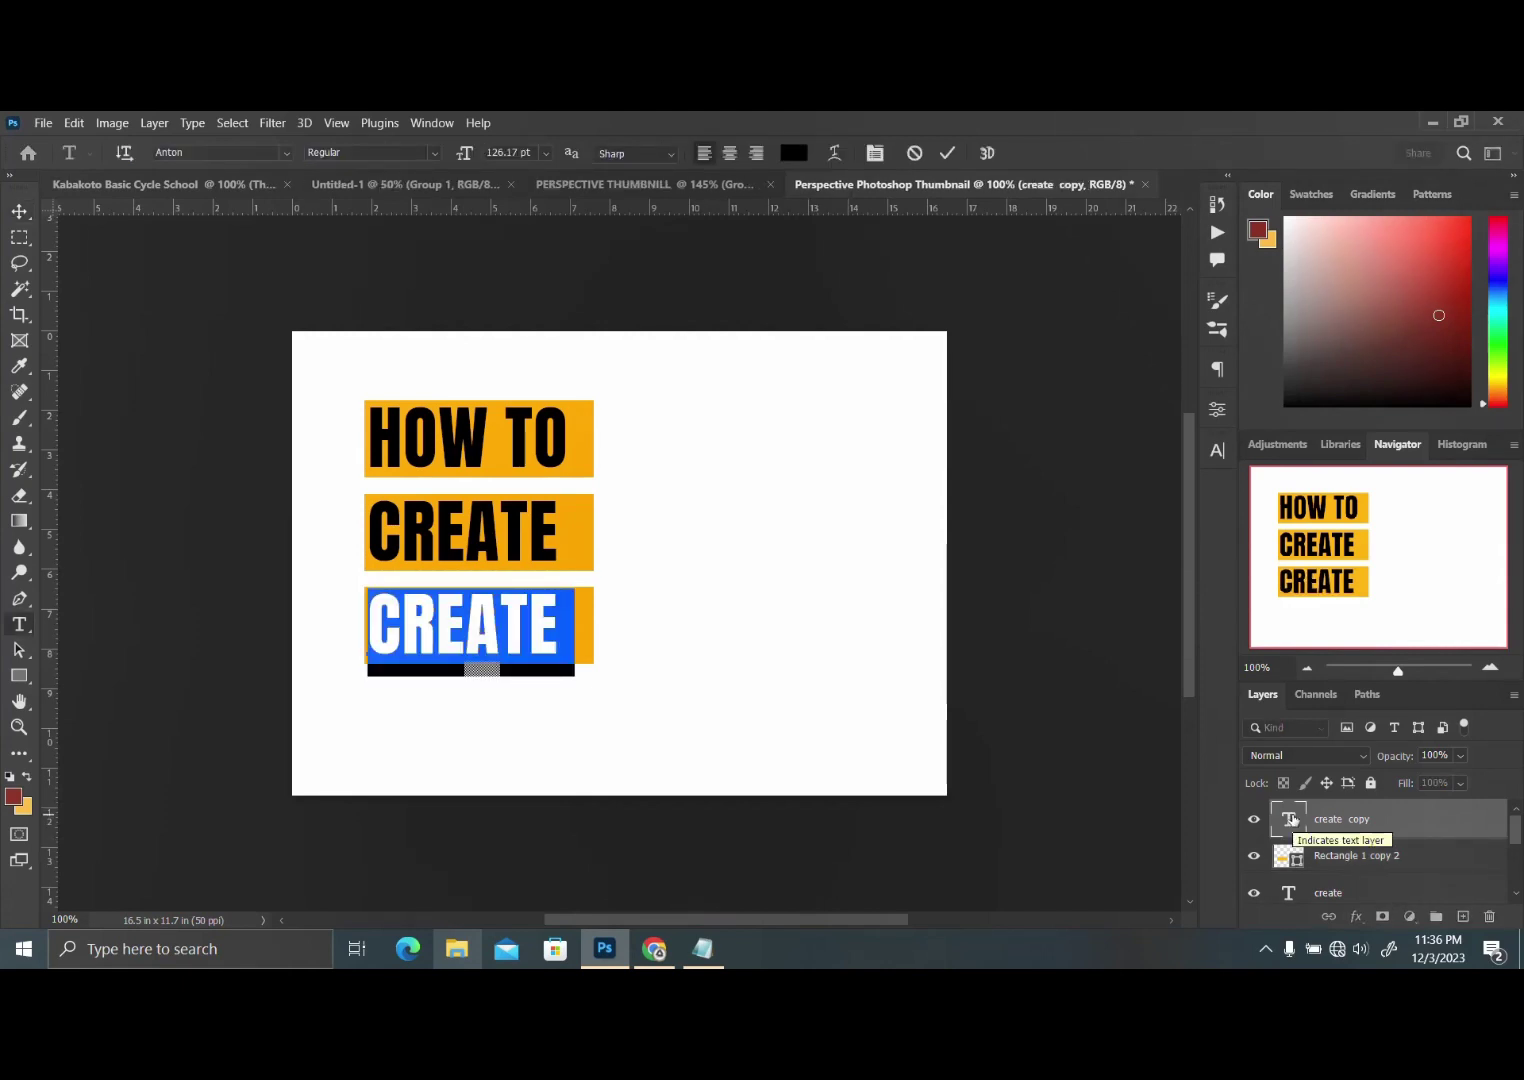
{"action": "type", "text": "THIS"}
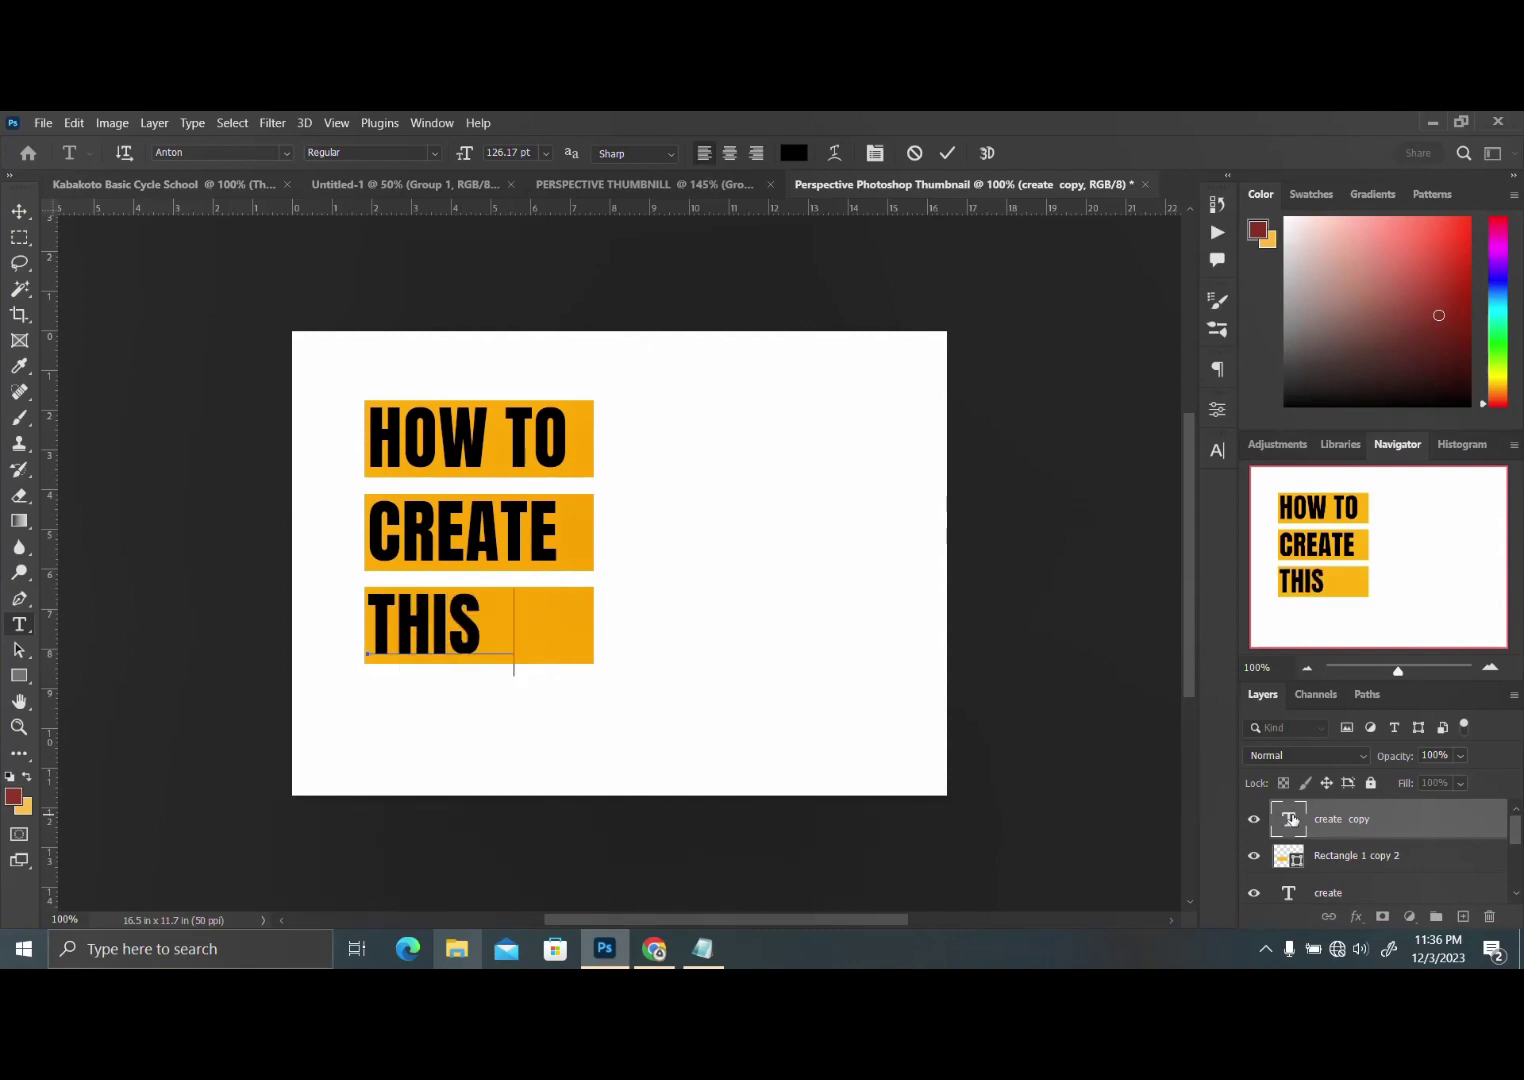
{"action": "type", "text": " IN"}
{"action": "key", "text": "ctrl+Return"}
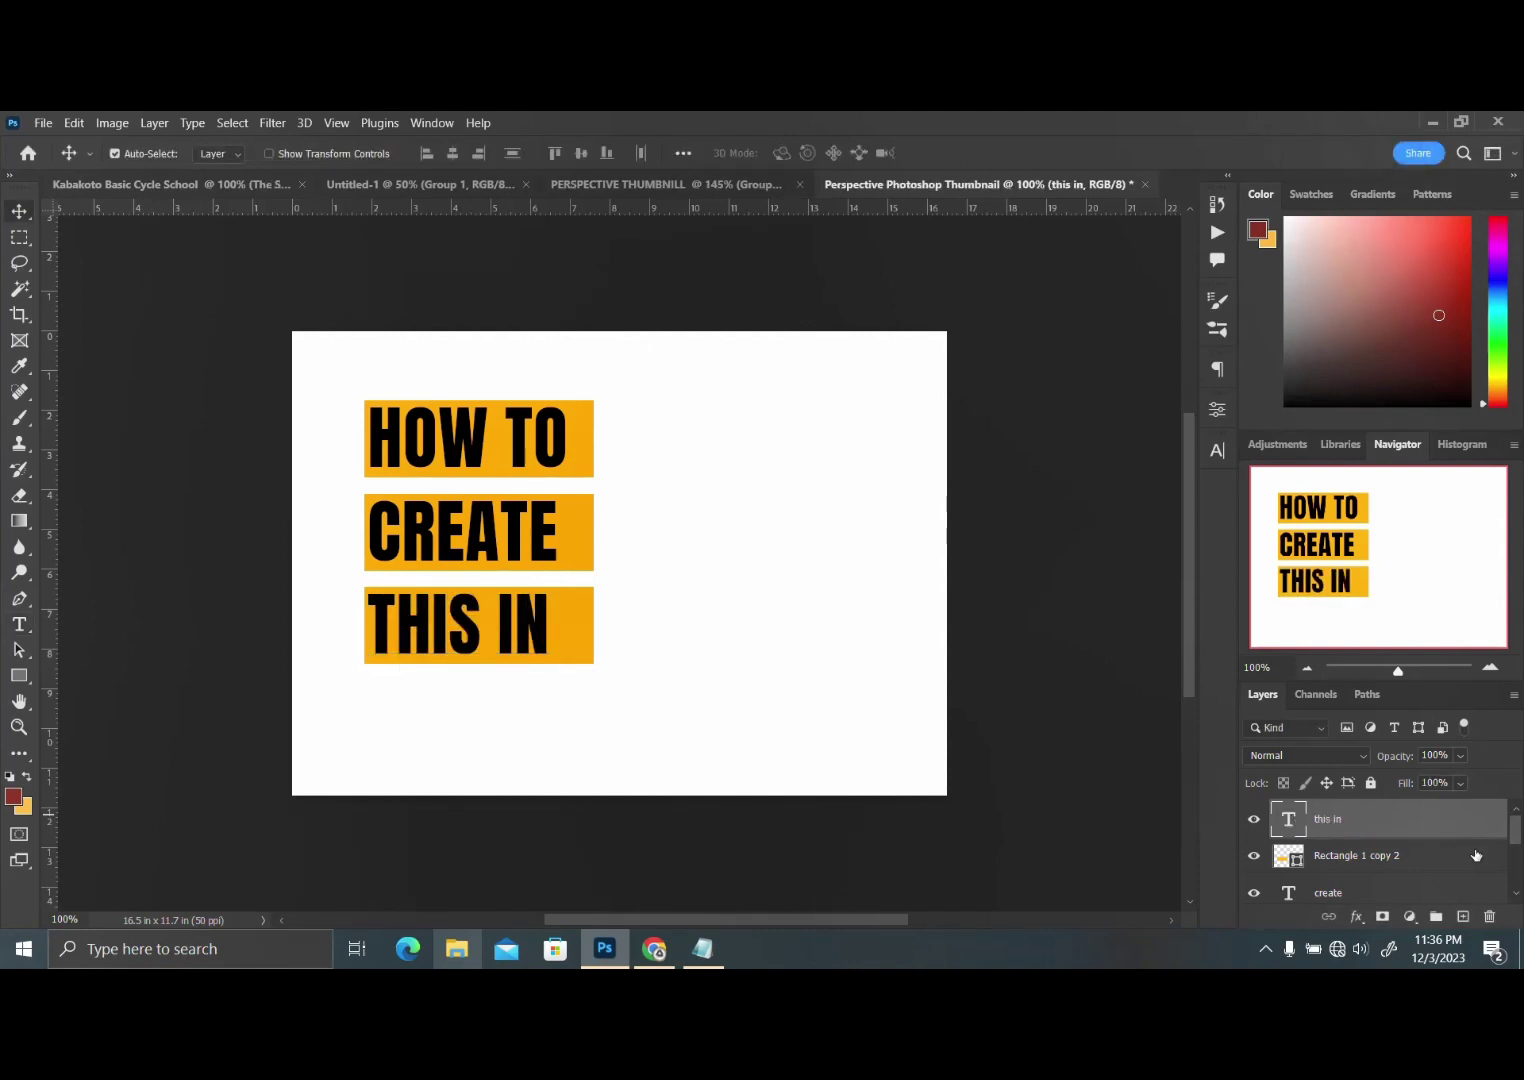
Duplicate the THIS IN text with its orange rectangle and move the copies straight down, leaving a small gap below the originals
{"action": "left_click", "coordinate": [1370, 864], "text": "ctrl"}
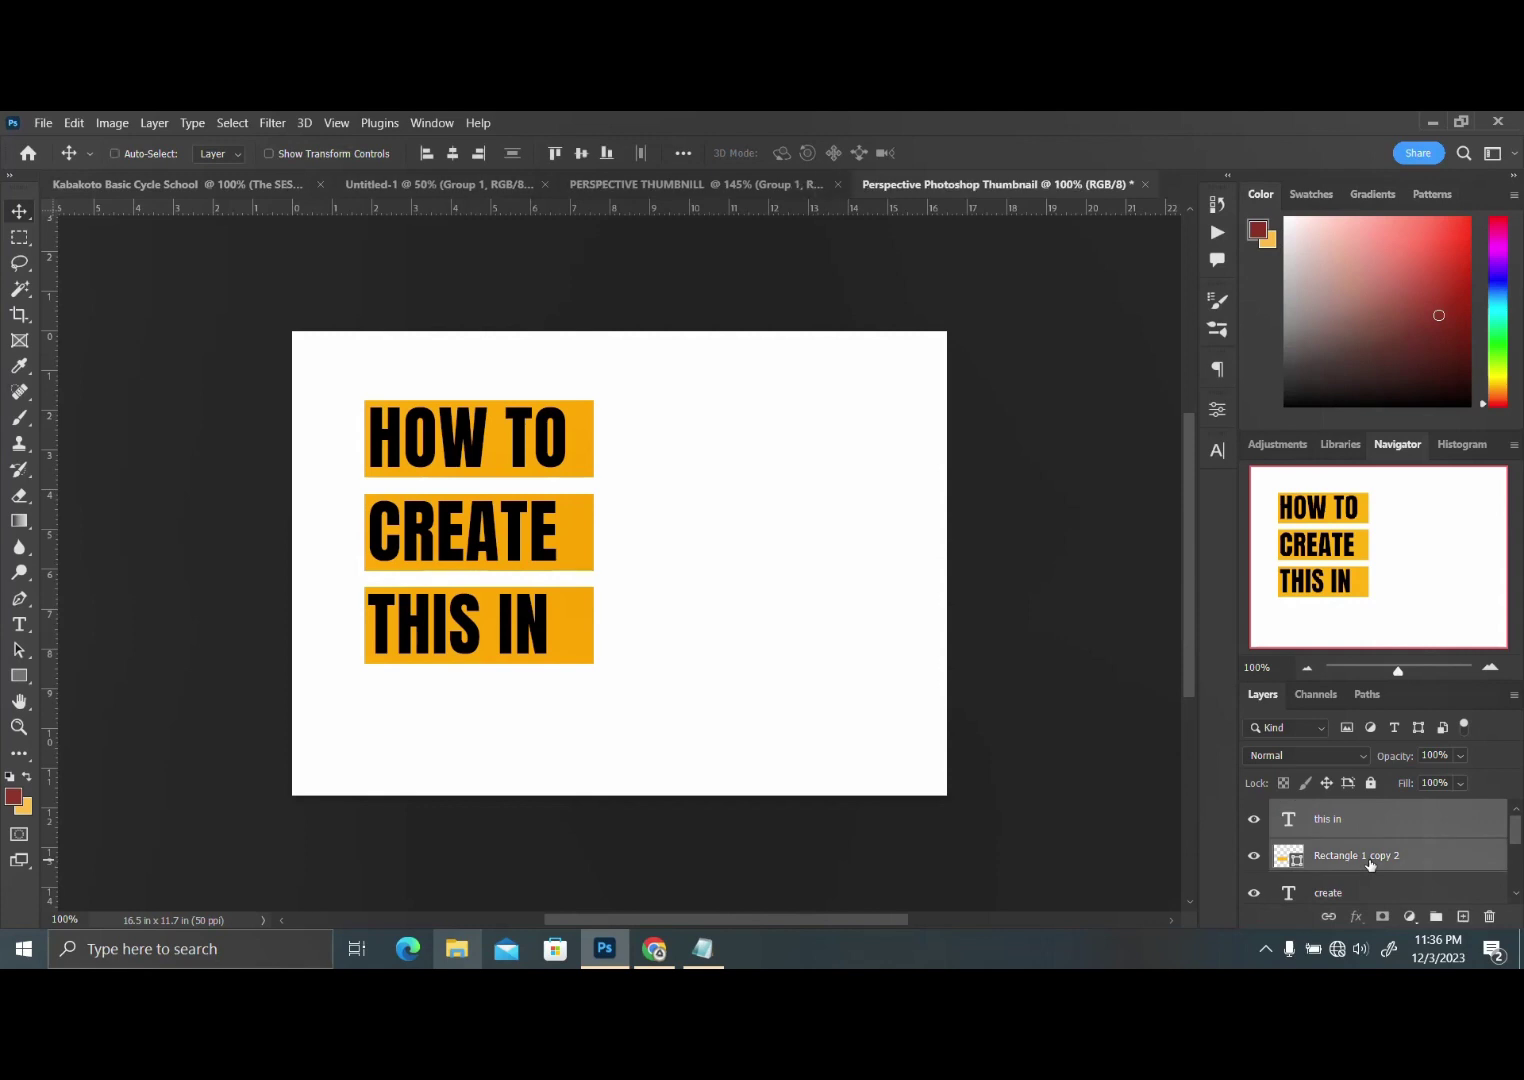
{"action": "key", "text": "ctrl+j"}
{"action": "key", "text": "Down"}
{"action": "key", "text": "Down"}
{"action": "key", "text": "Down"}
{"action": "key", "text": "Down"}
{"action": "key", "text": "Down"}
{"action": "key", "text": "Down"}
{"action": "key", "text": "Down"}
{"action": "key", "text": "Down"}
{"action": "key", "text": "Down"}
{"action": "key", "text": "Down"}
{"action": "key", "text": "Down"}
{"action": "key", "text": "Down"}
{"action": "key", "text": "Down"}
{"action": "key", "text": "Down"}
{"action": "key", "text": "Down"}
{"action": "key", "text": "Down"}
{"action": "key", "text": "Down"}
{"action": "key", "text": "Down"}
{"action": "key", "text": "Down"}
{"action": "key", "text": "Down"}
{"action": "key", "text": "Down"}
{"action": "key", "text": "Down"}
{"action": "key", "text": "Down"}
{"action": "key", "text": "Down"}
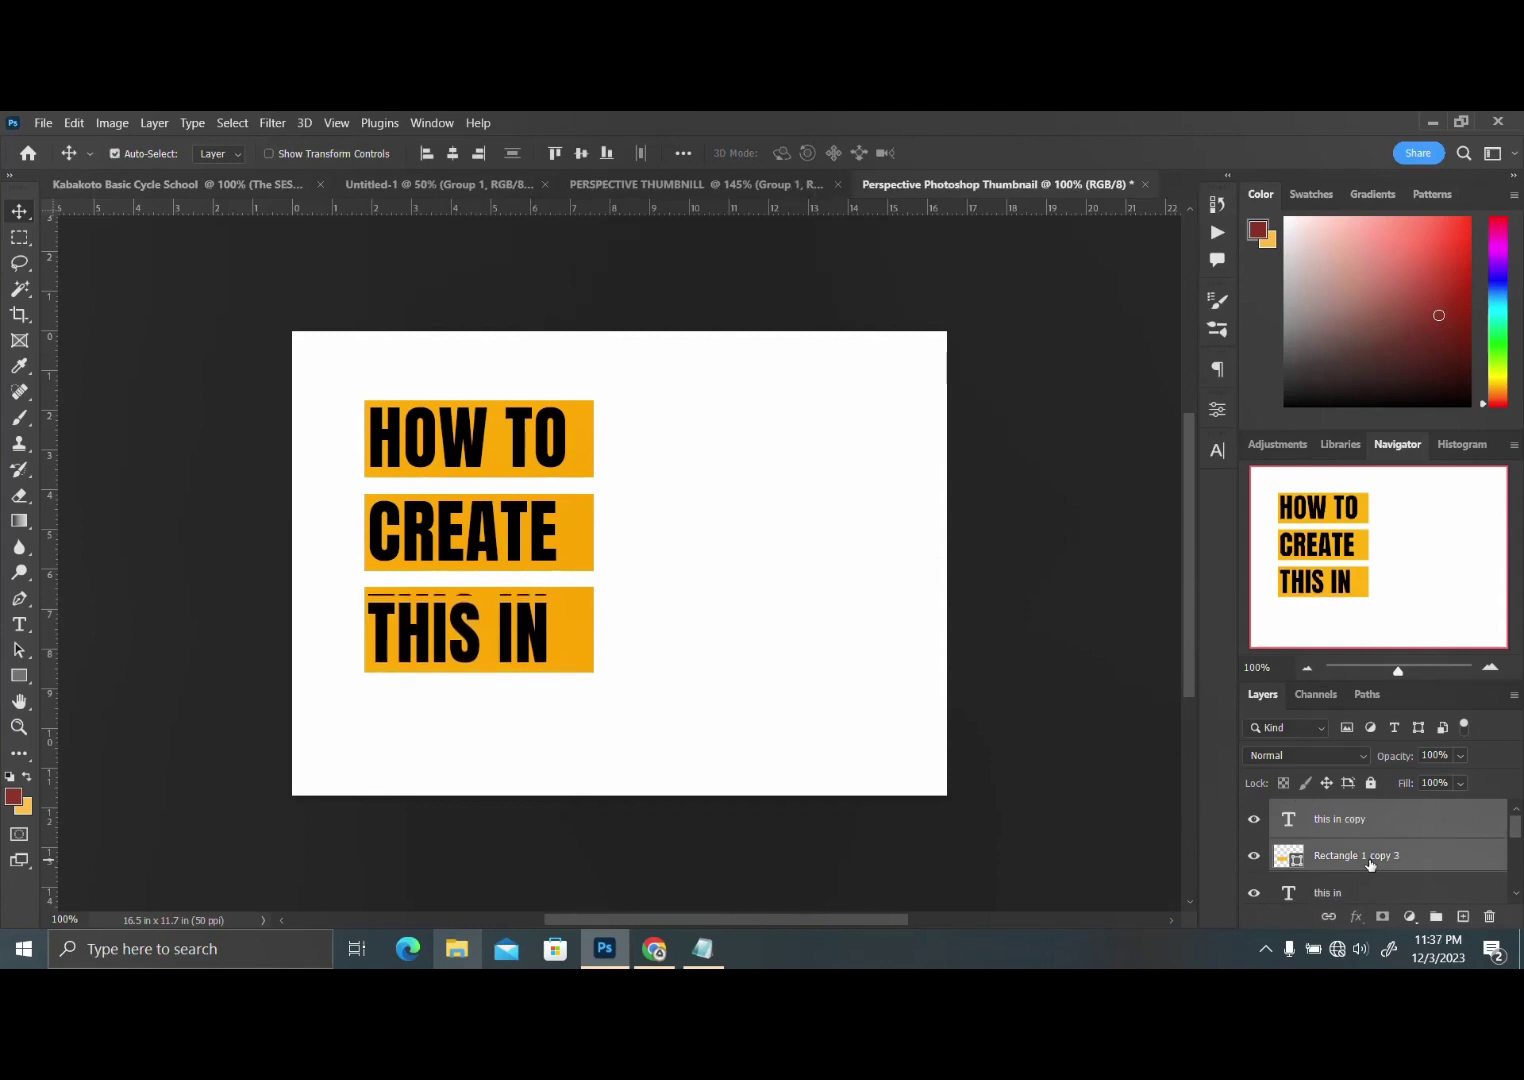
{"action": "key", "text": "Down"}
{"action": "key", "text": "Down"}
{"action": "key", "text": "Down"}
{"action": "key", "text": "Down"}
{"action": "key", "text": "Down"}
{"action": "key", "text": "Down"}
{"action": "key", "text": "Down"}
{"action": "key", "text": "Down"}
{"action": "key", "text": "Down"}
{"action": "key", "text": "Down"}
{"action": "key", "text": "Down"}
{"action": "key", "text": "Down"}
{"action": "key", "text": "Down"}
{"action": "key", "text": "Down"}
{"action": "key", "text": "Down"}
{"action": "key", "text": "Down"}
{"action": "key", "text": "Down"}
{"action": "key", "text": "Down"}
{"action": "key", "text": "Down"}
{"action": "key", "text": "Down"}
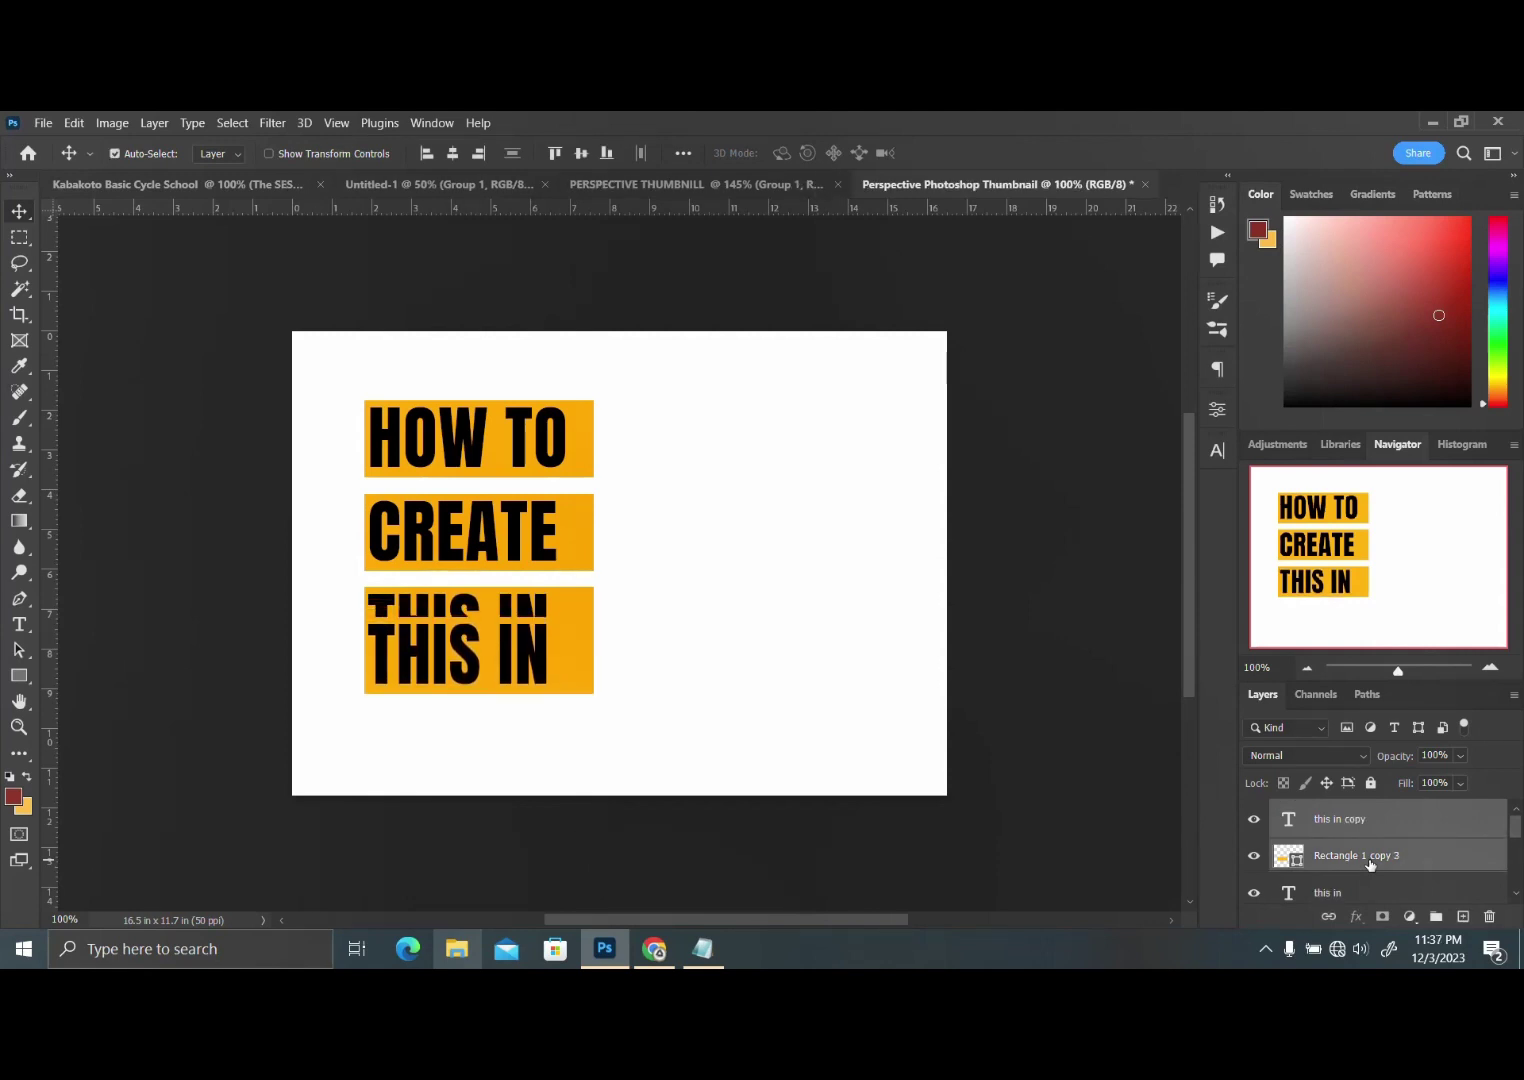
{"action": "key", "text": "Down"}
{"action": "key", "text": "Down"}
{"action": "key", "text": "Down"}
{"action": "key", "text": "Down"}
{"action": "key", "text": "Down"}
{"action": "key", "text": "Down"}
{"action": "key", "text": "Down"}
{"action": "key", "text": "Down"}
{"action": "key", "text": "Down"}
{"action": "key", "text": "Down"}
{"action": "key", "text": "Down"}
{"action": "key", "text": "Down"}
{"action": "key", "text": "Down"}
{"action": "key", "text": "Down"}
{"action": "key", "text": "Down"}
{"action": "key", "text": "Down"}
{"action": "key", "text": "Down"}
{"action": "key", "text": "Down"}
{"action": "key", "text": "Down"}
{"action": "key", "text": "Down"}
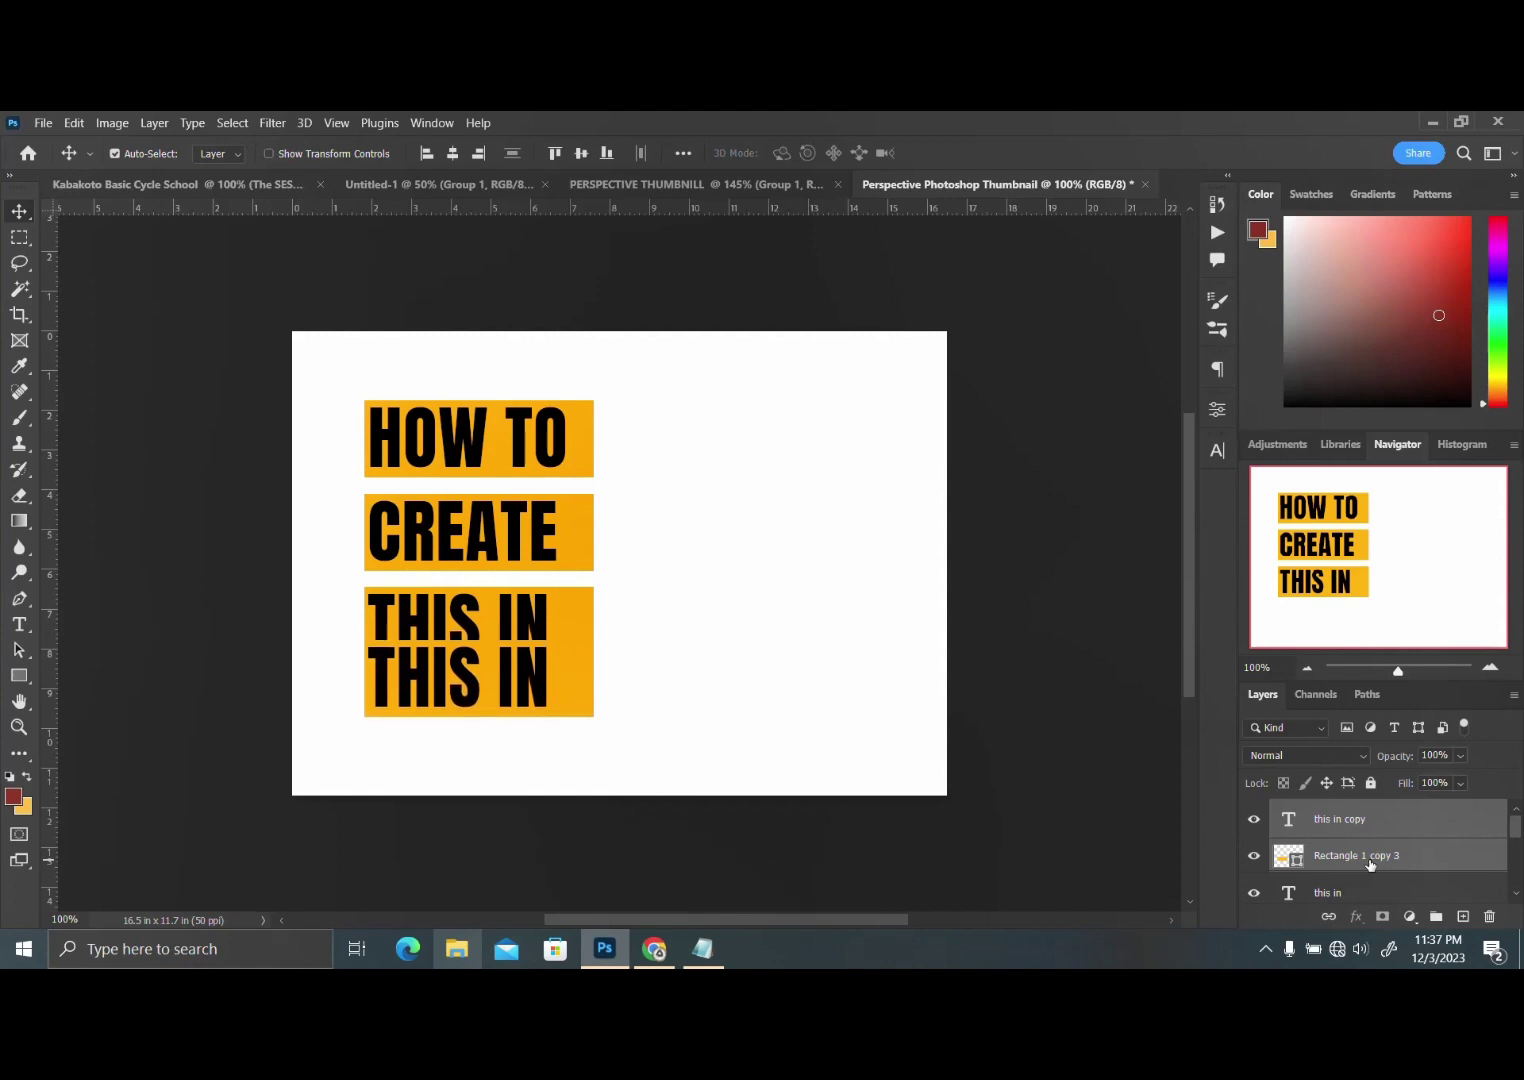
{"action": "key", "text": "Down"}
{"action": "key", "text": "Down"}
{"action": "key", "text": "Down"}
{"action": "key", "text": "Down"}
{"action": "key", "text": "Down"}
{"action": "key", "text": "Down"}
{"action": "key", "text": "Down"}
{"action": "key", "text": "Down"}
{"action": "key", "text": "Down"}
{"action": "key", "text": "Down"}
{"action": "key", "text": "Down"}
{"action": "key", "text": "Down"}
{"action": "key", "text": "Down"}
{"action": "key", "text": "Down"}
{"action": "key", "text": "Down"}
{"action": "key", "text": "Down"}
{"action": "key", "text": "Down"}
{"action": "key", "text": "Down"}
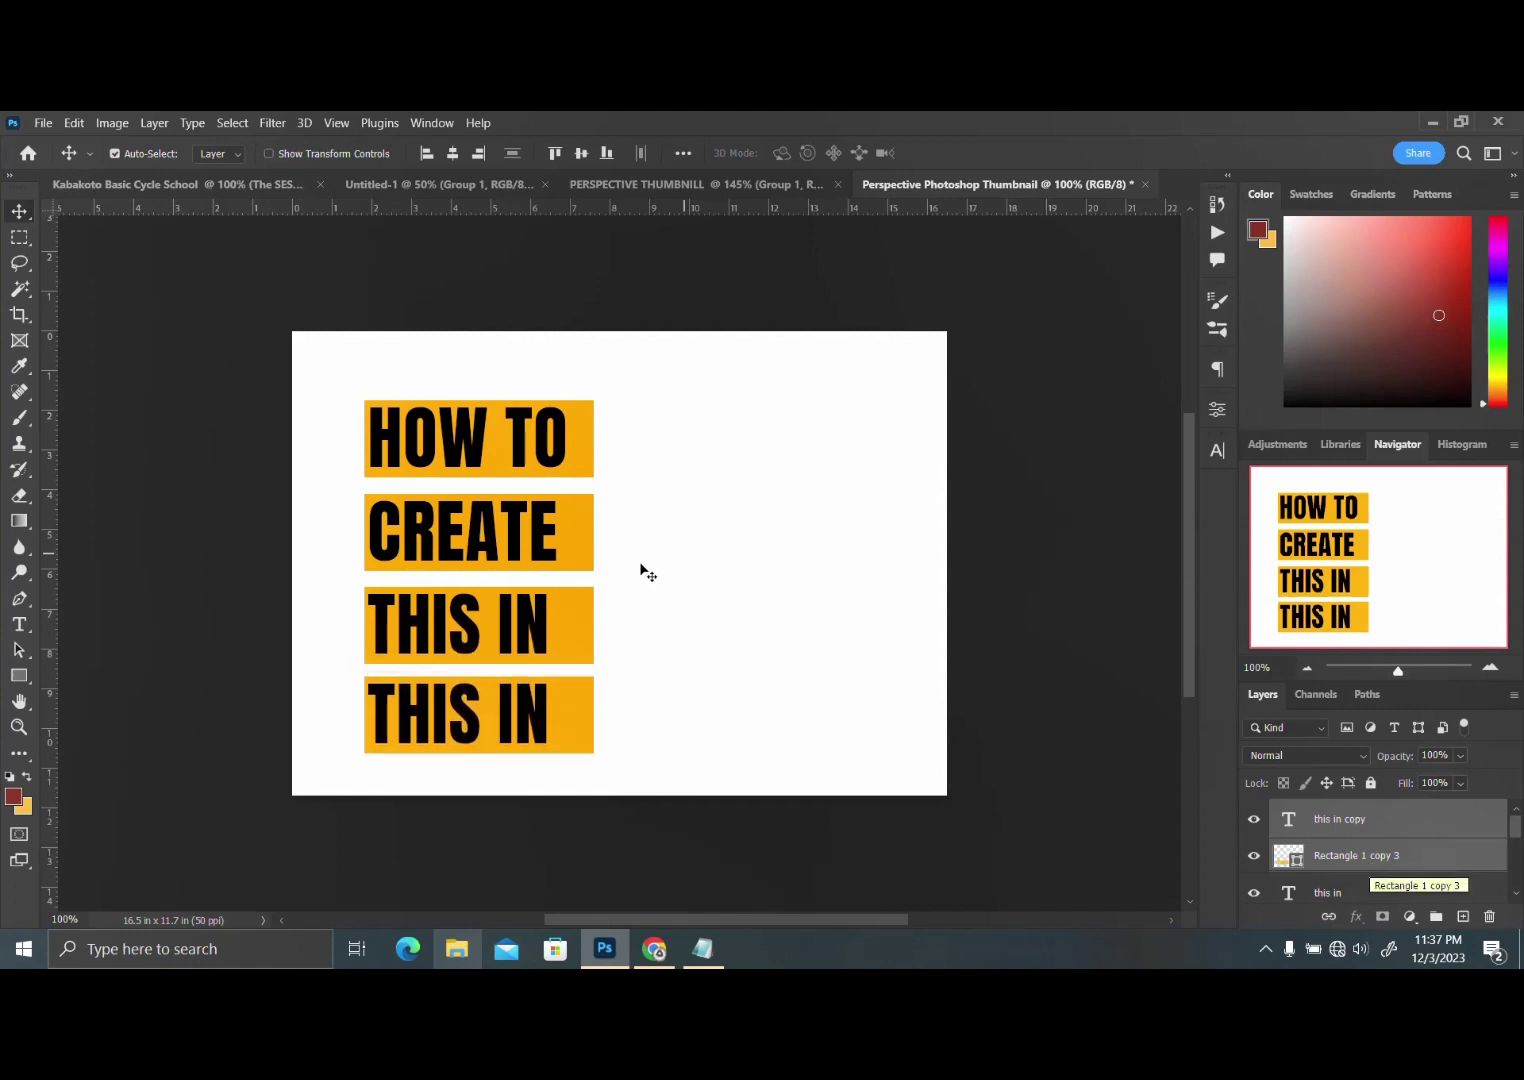
Replace the text of the lowest THIS IN copy with "PHOTOSHOP"
{"action": "left_click", "coordinate": [1287, 826]}
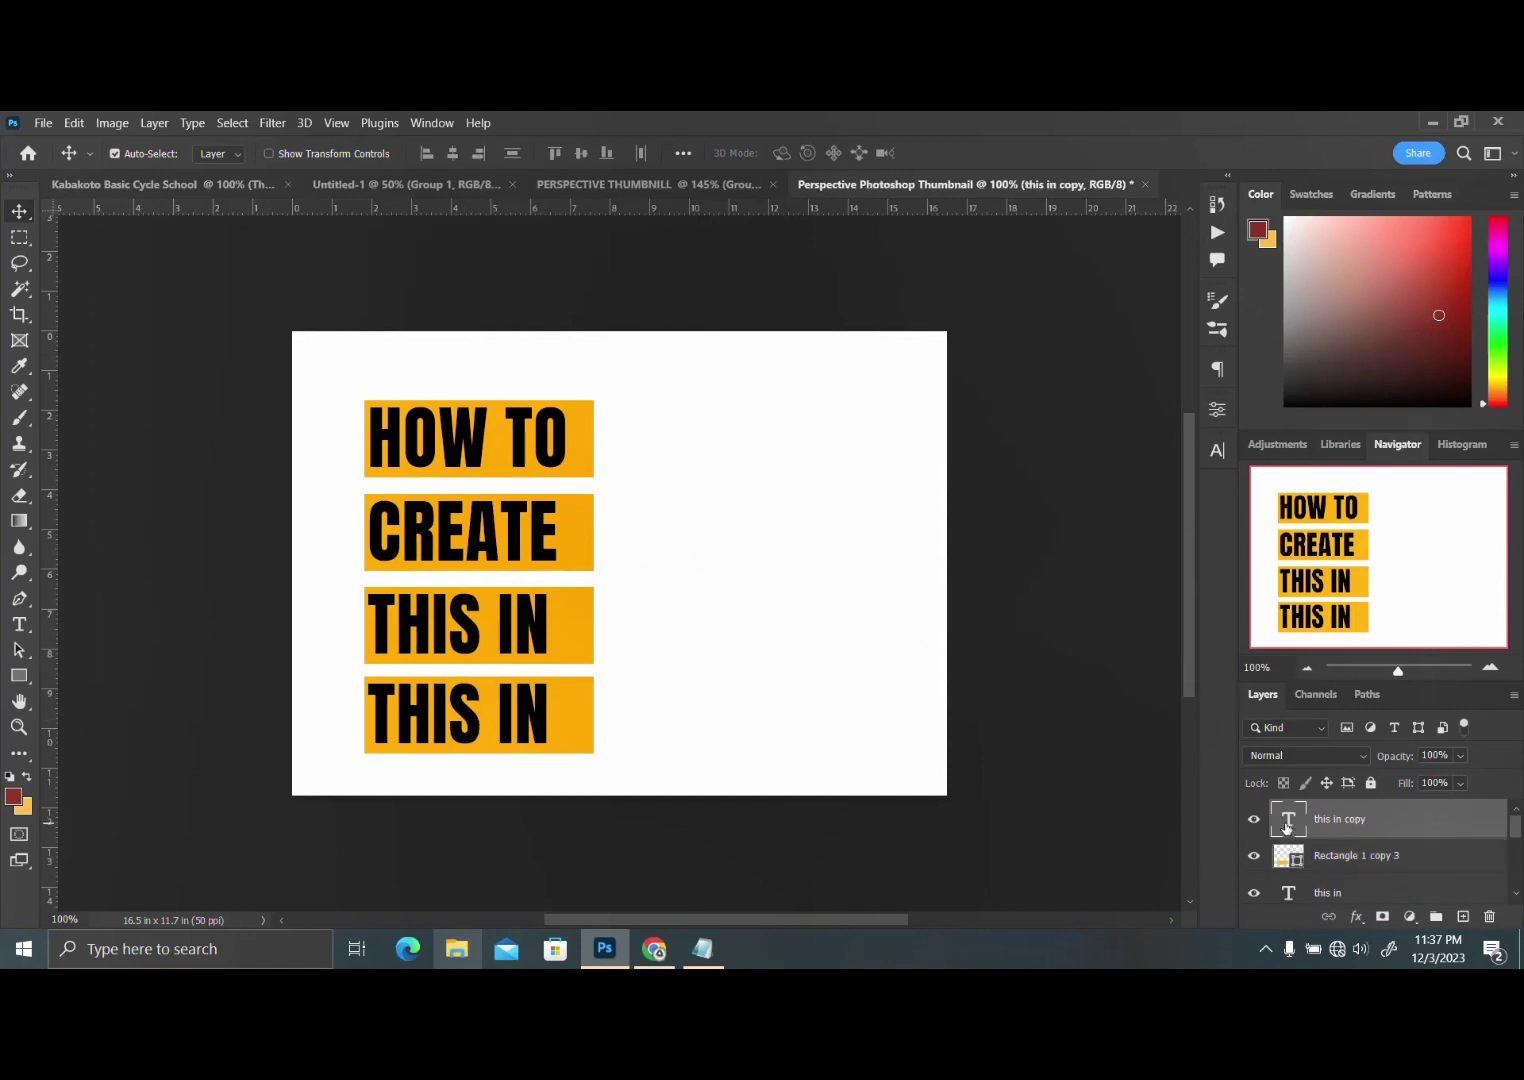
{"action": "double_click", "coordinate": [1287, 826]}
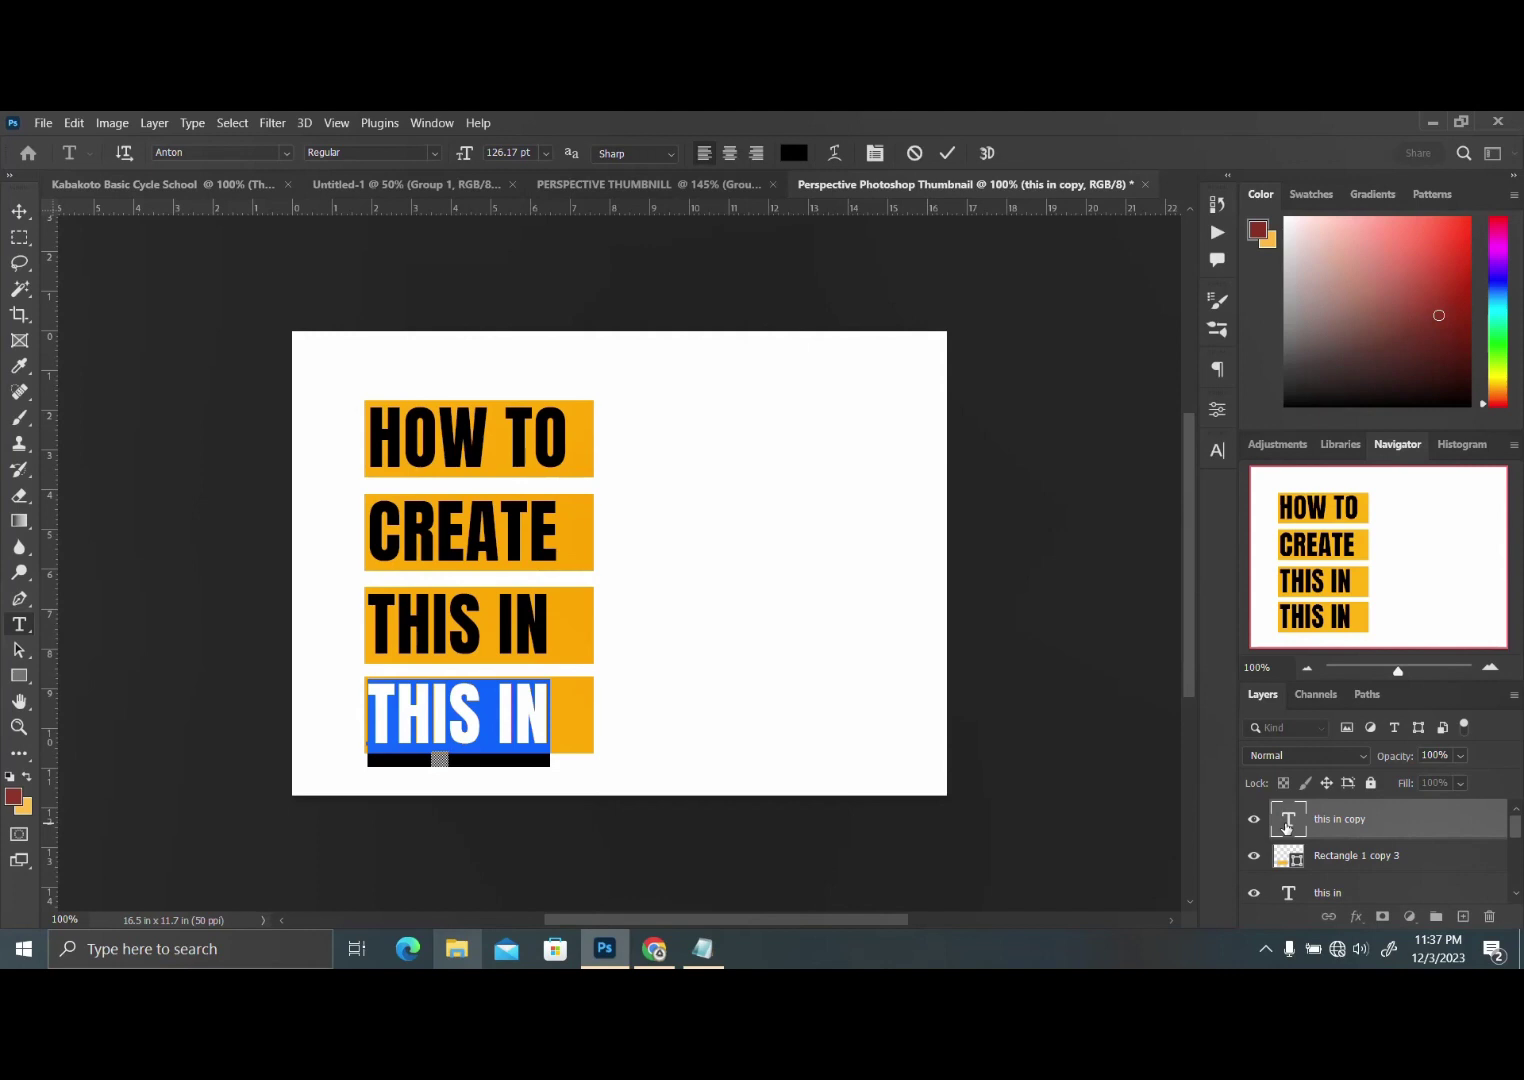
{"action": "type", "text": "PHO"}
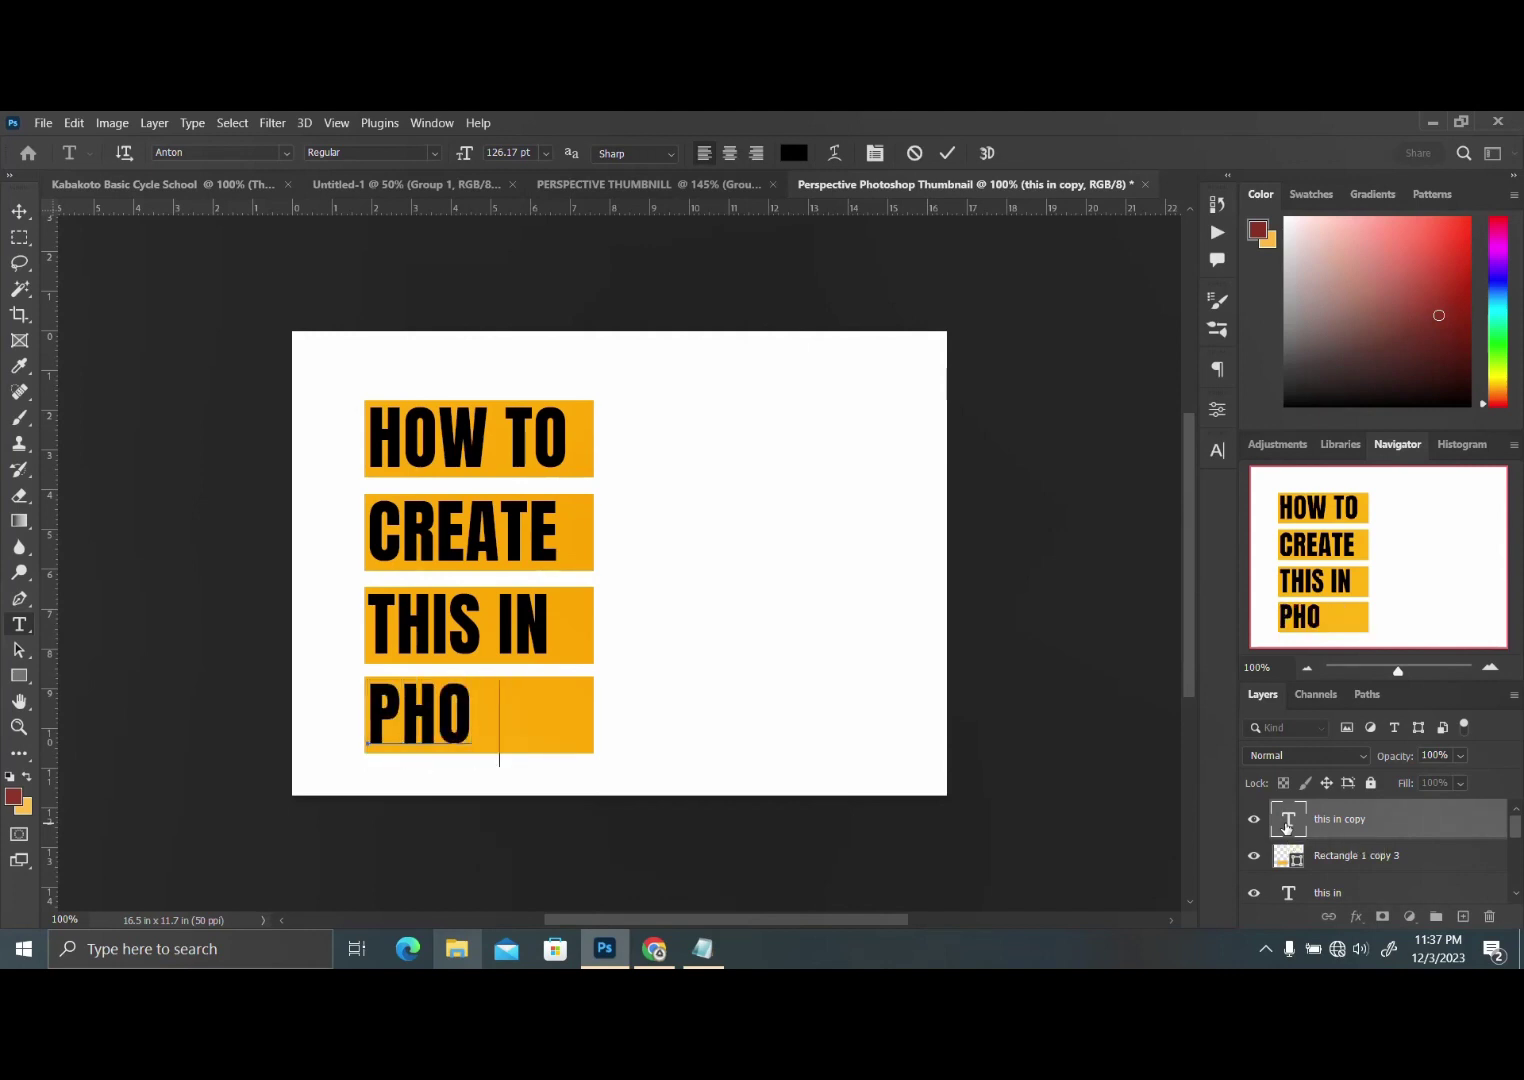
{"action": "type", "text": "TOSJ"}
{"action": "key", "text": "BackSpace"}
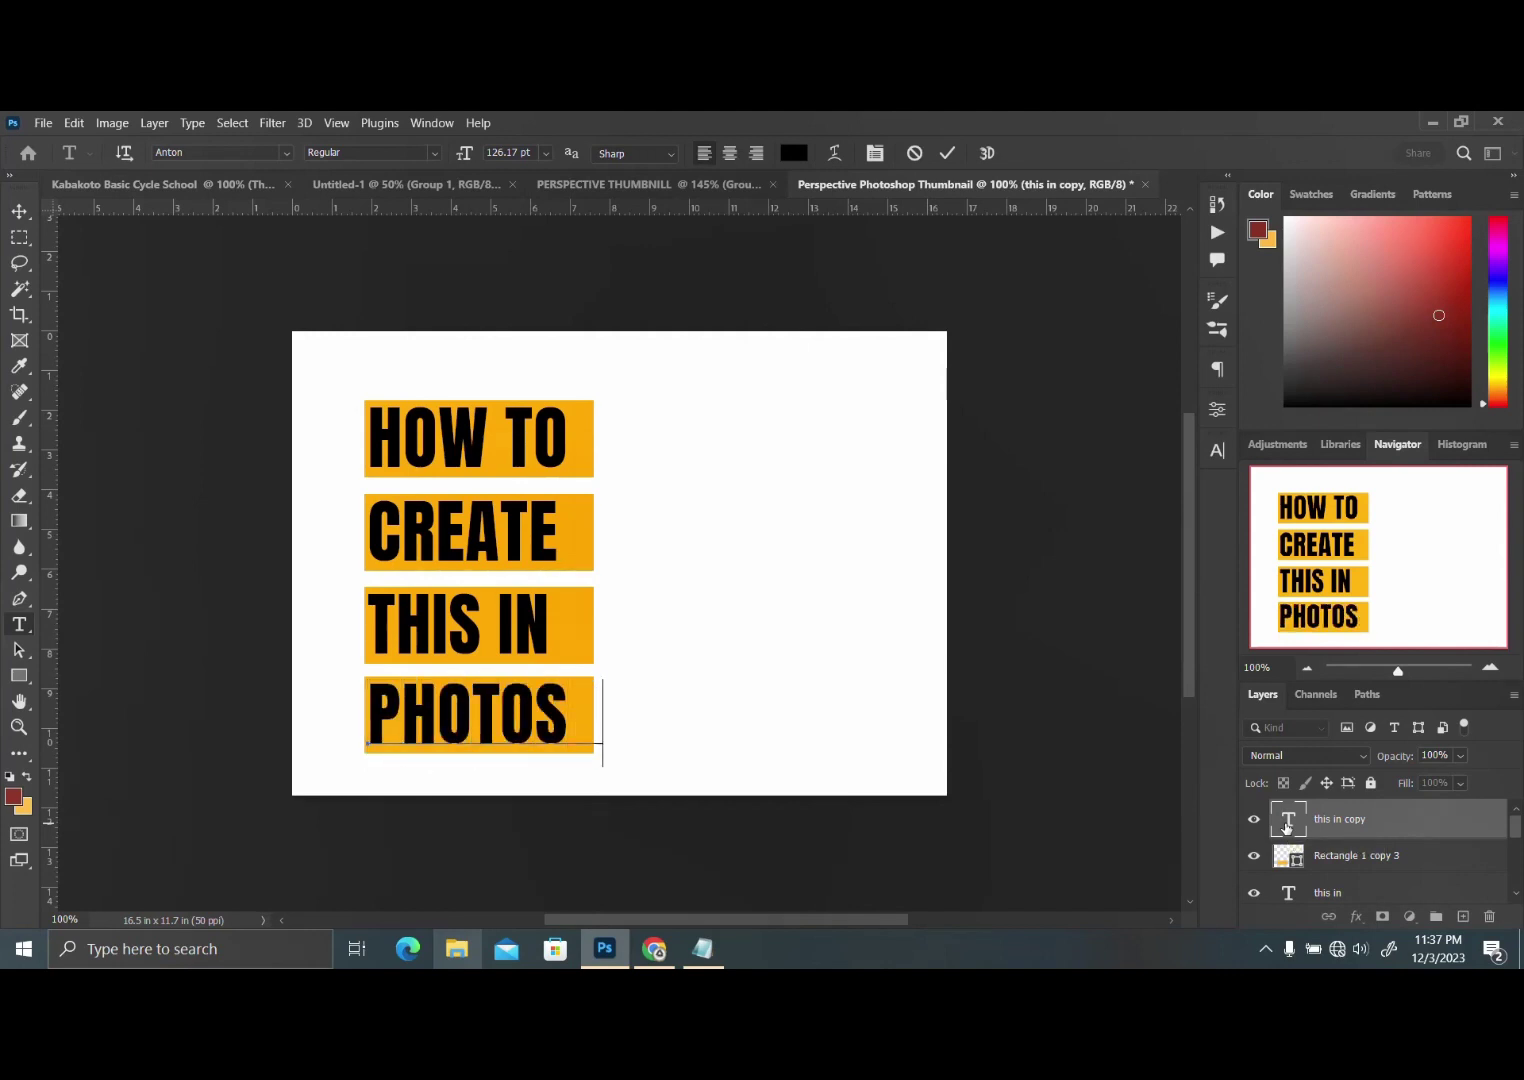
{"action": "type", "text": "HOP"}
{"action": "key", "text": "Escape"}
{"action": "key", "text": "v"}
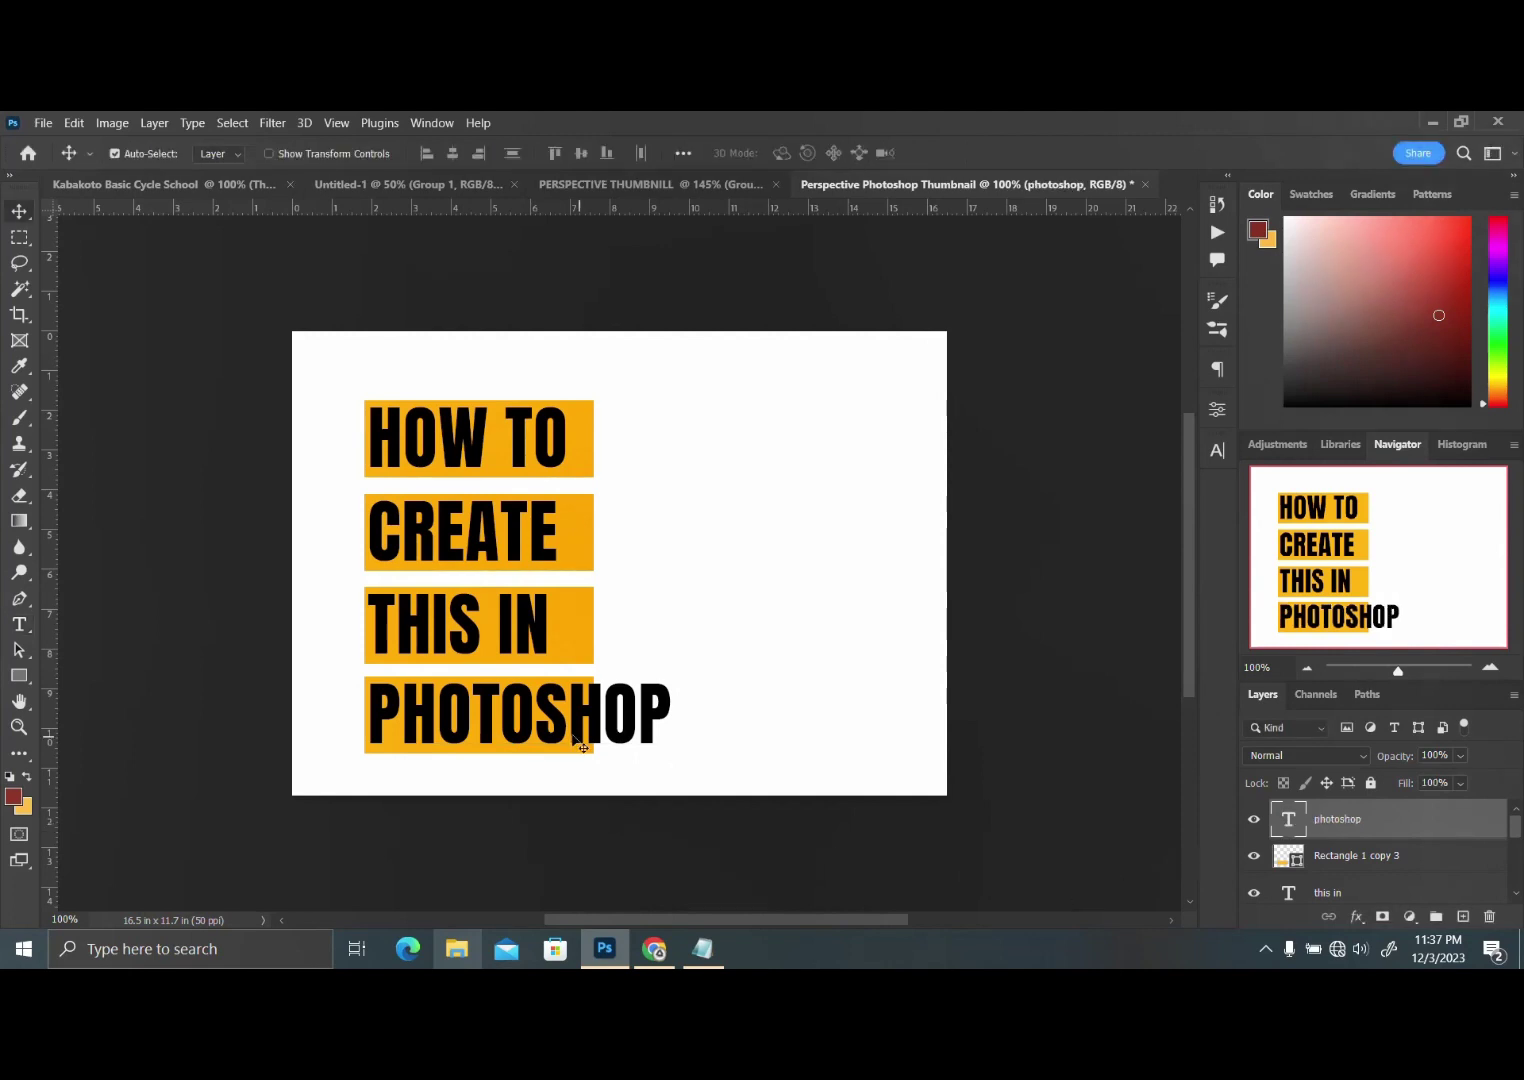
Stretch the orange rectangle behind PHOTOSHOP rightward to about 142.56% width so it extends slightly past the word
{"action": "left_click", "coordinate": [503, 751], "text": "ctrl"}
{"action": "key", "text": "ctrl+t"}
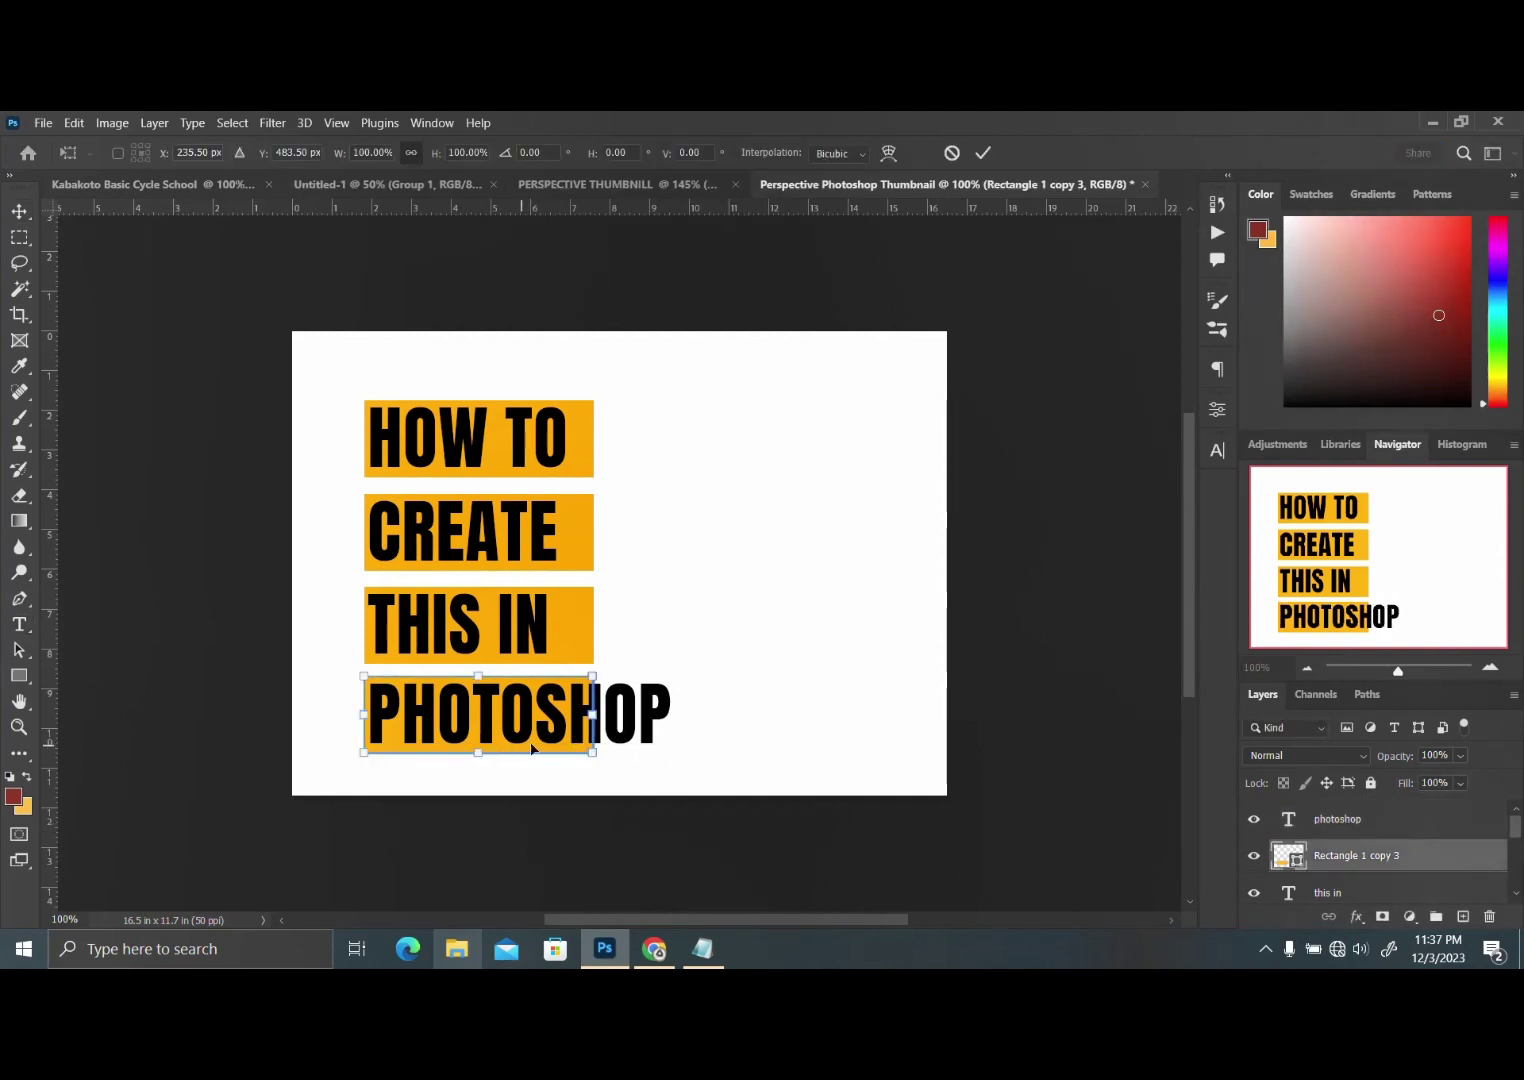
{"action": "left_click_drag", "start_coordinate": [592, 713], "coordinate": [693, 731]}
{"action": "key", "text": "Return"}
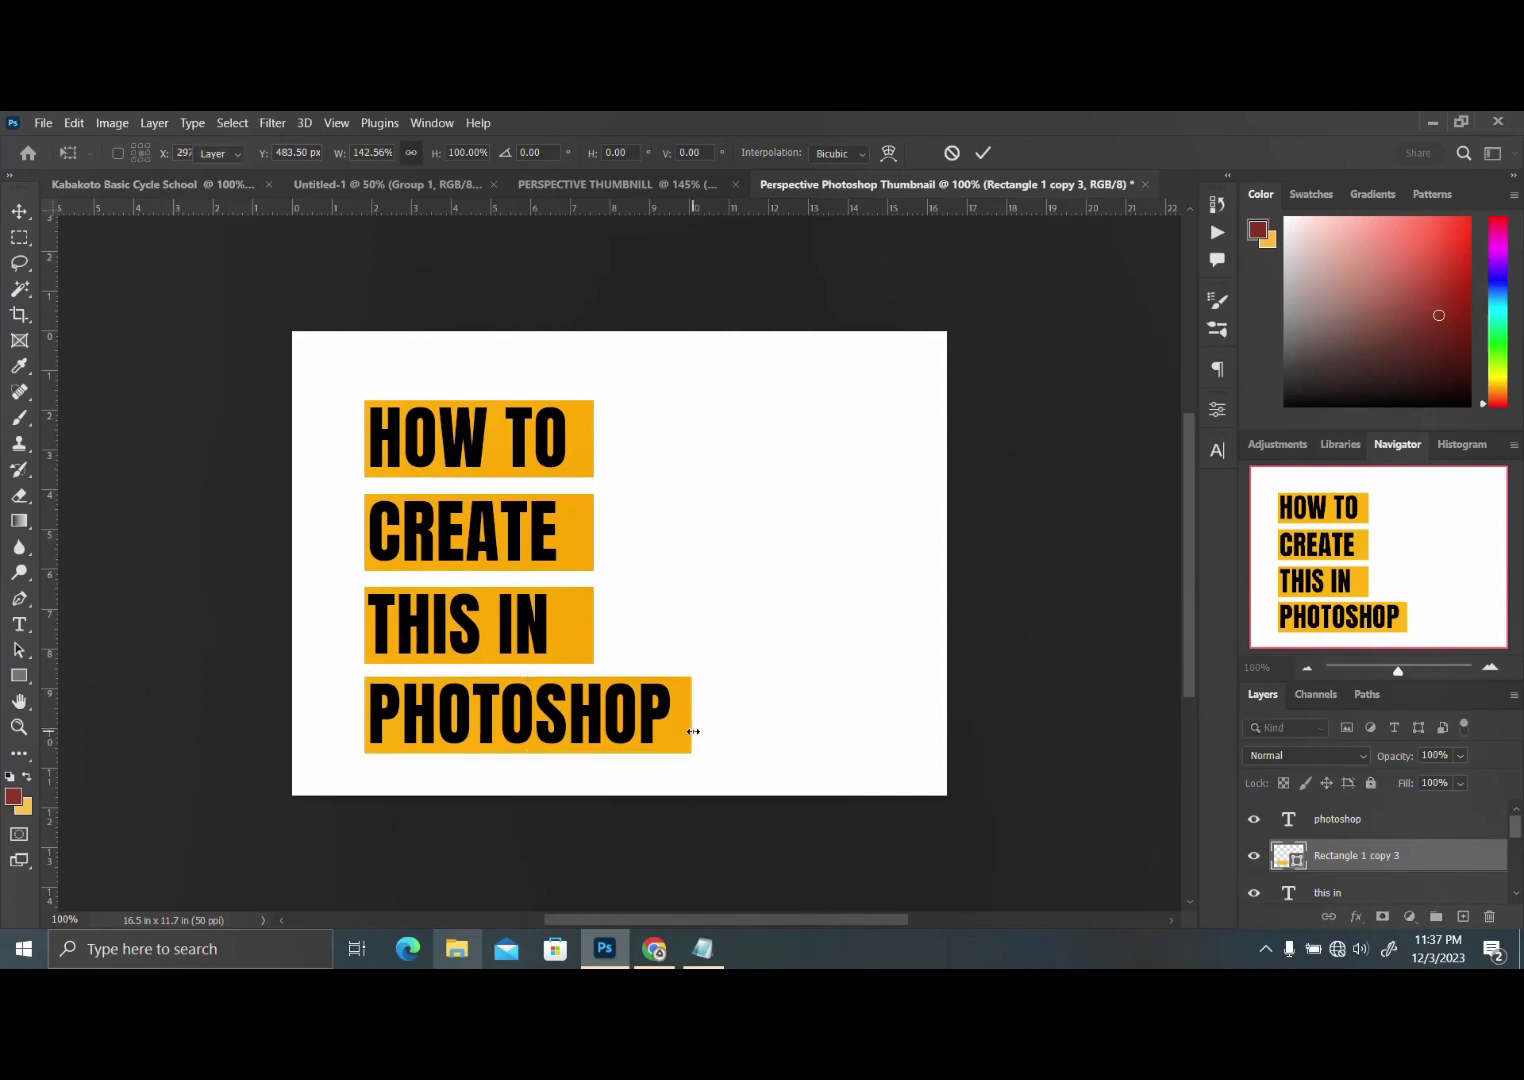
Fill the rectangle behind CREATE with the dark red used in the PERSPECTIVE THUMBNILL reference document
{"action": "left_click", "coordinate": [609, 183]}
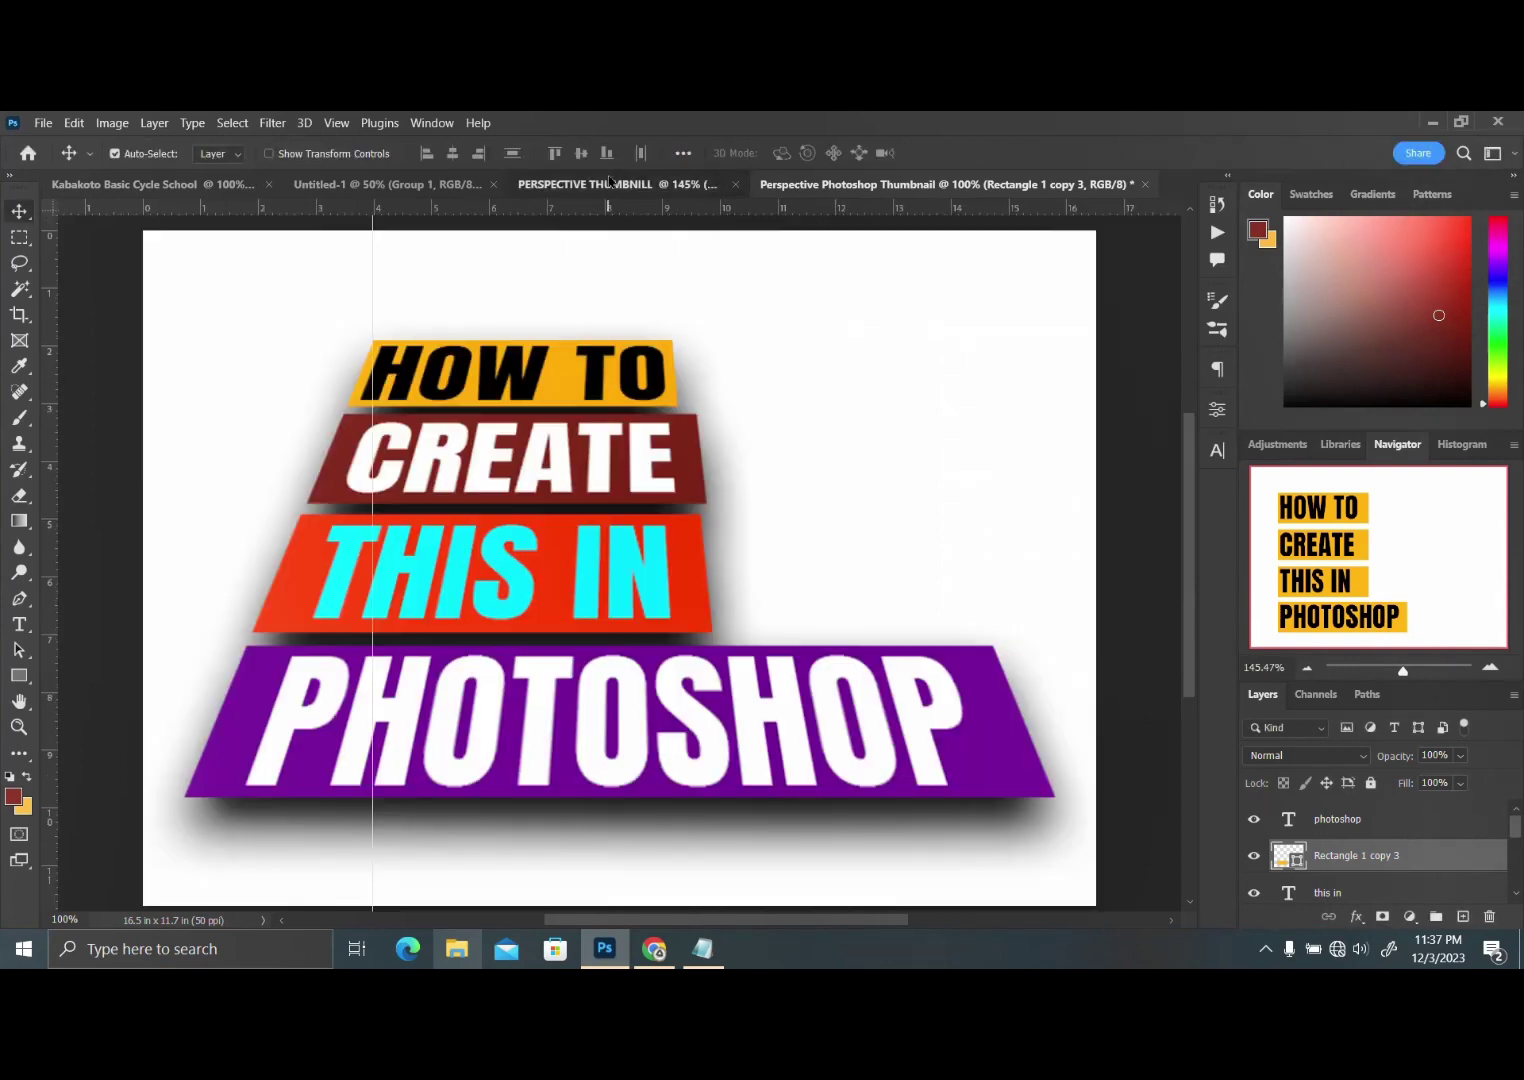
{"action": "left_click", "coordinate": [905, 184]}
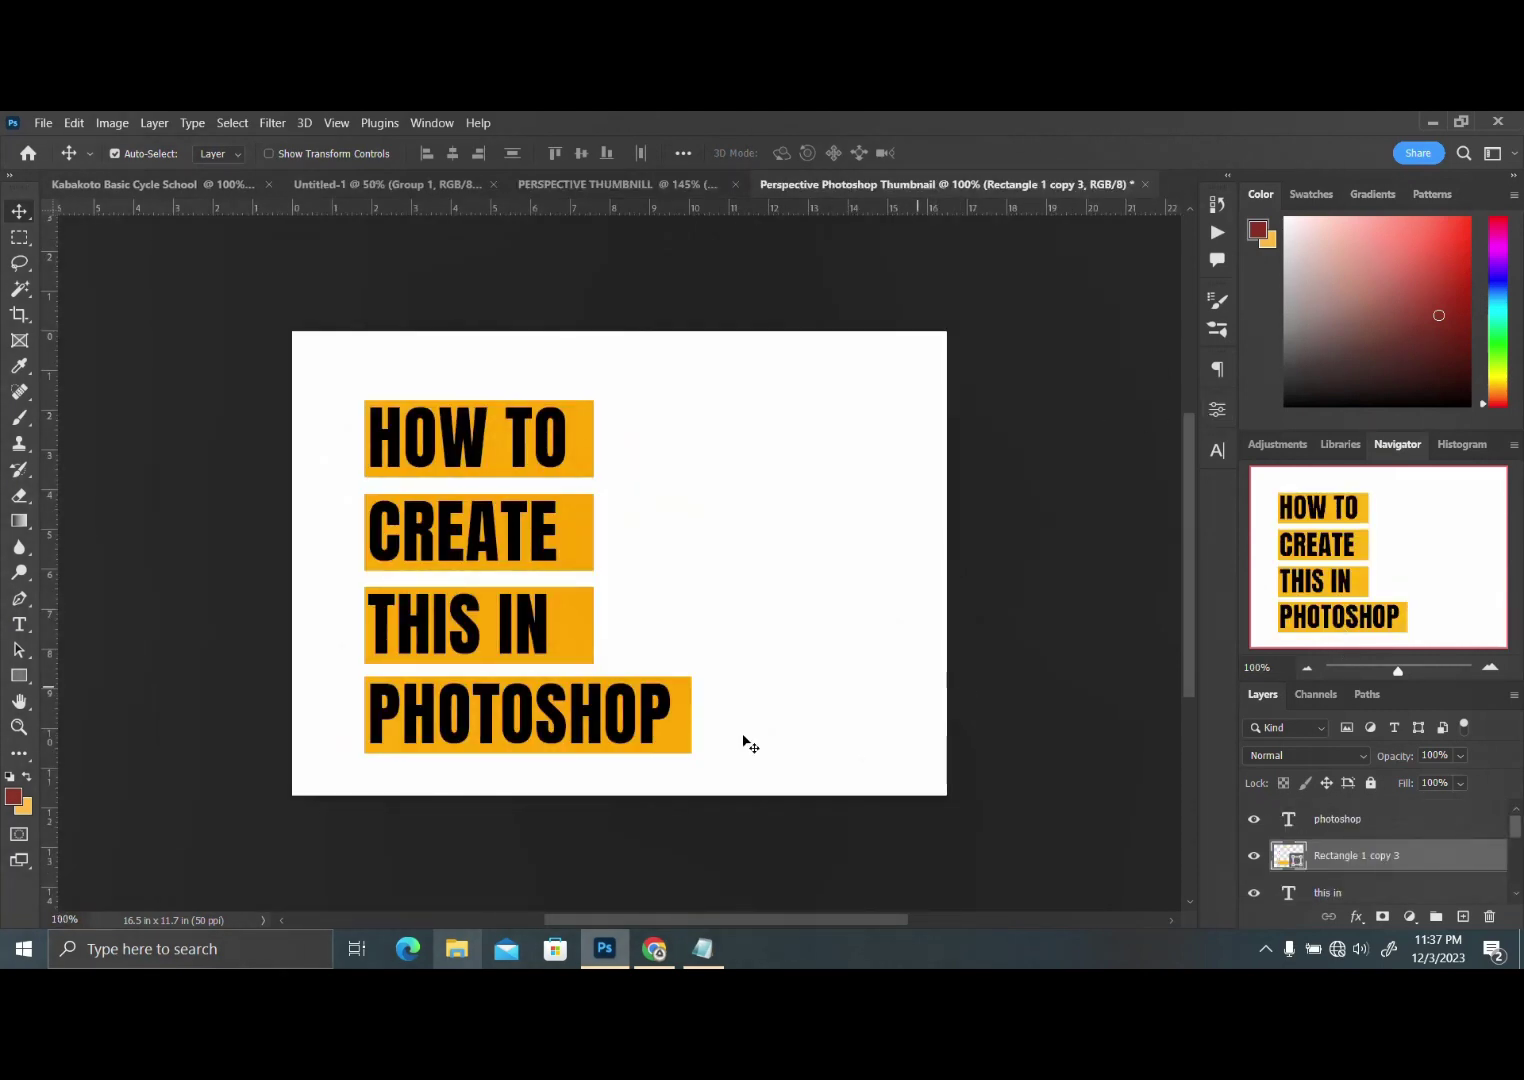
{"action": "left_click", "coordinate": [586, 563]}
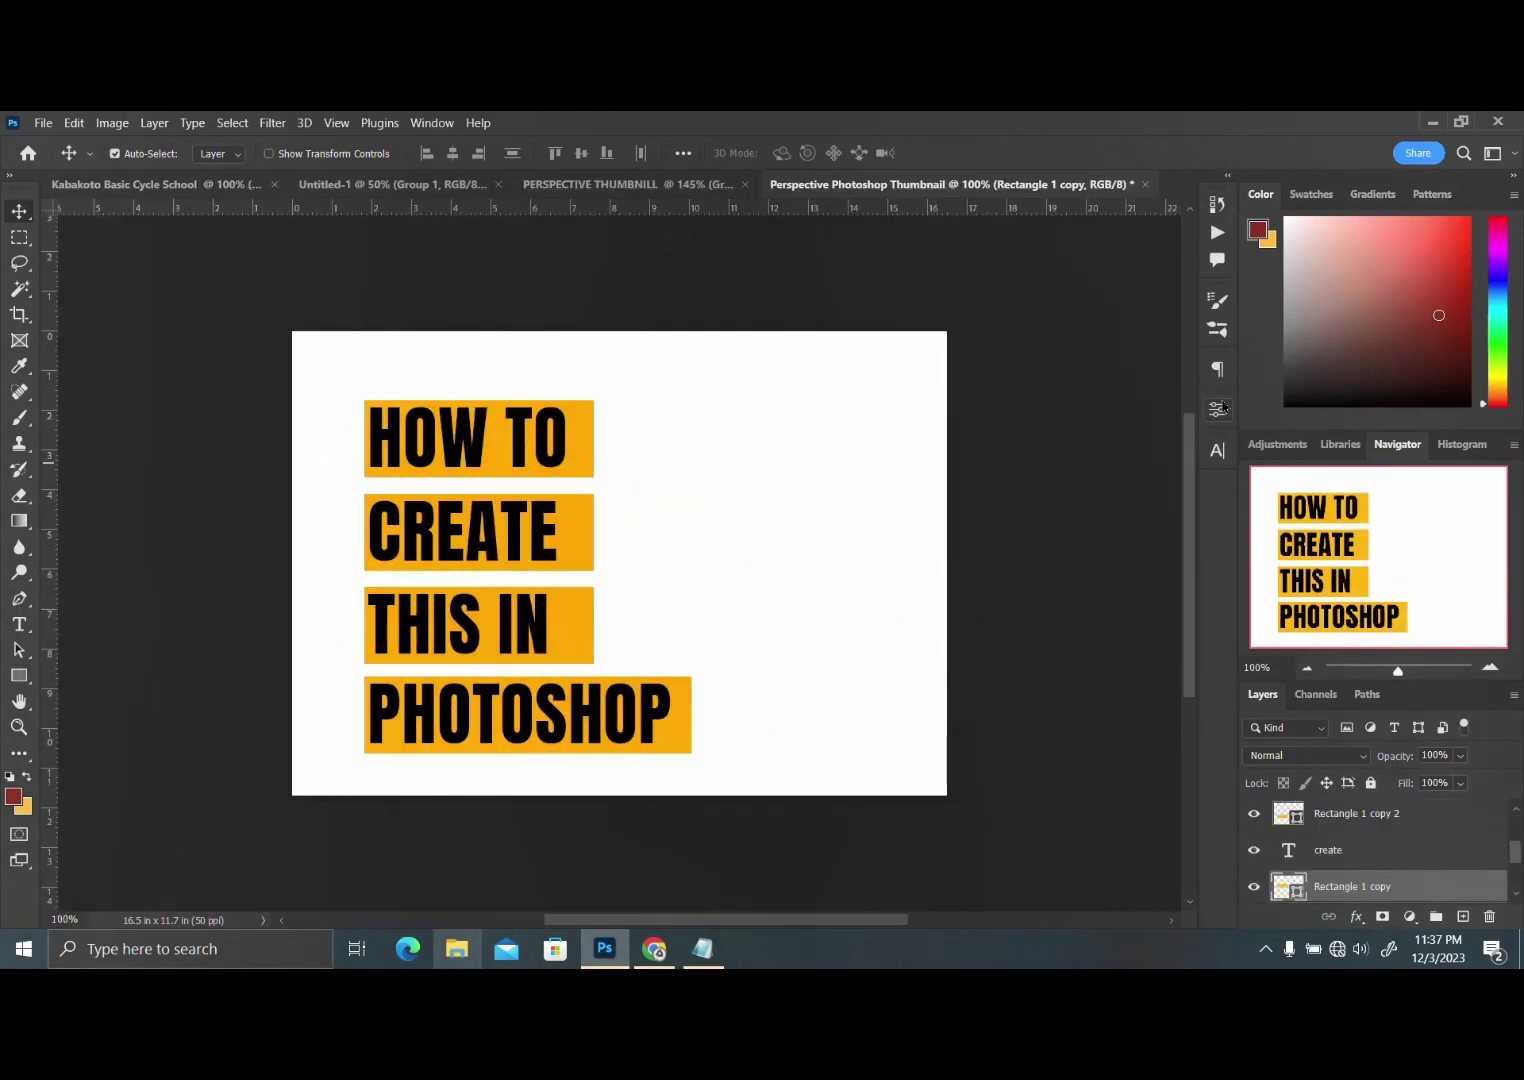
{"action": "left_click", "coordinate": [1217, 409]}
{"action": "left_click", "coordinate": [984, 610]}
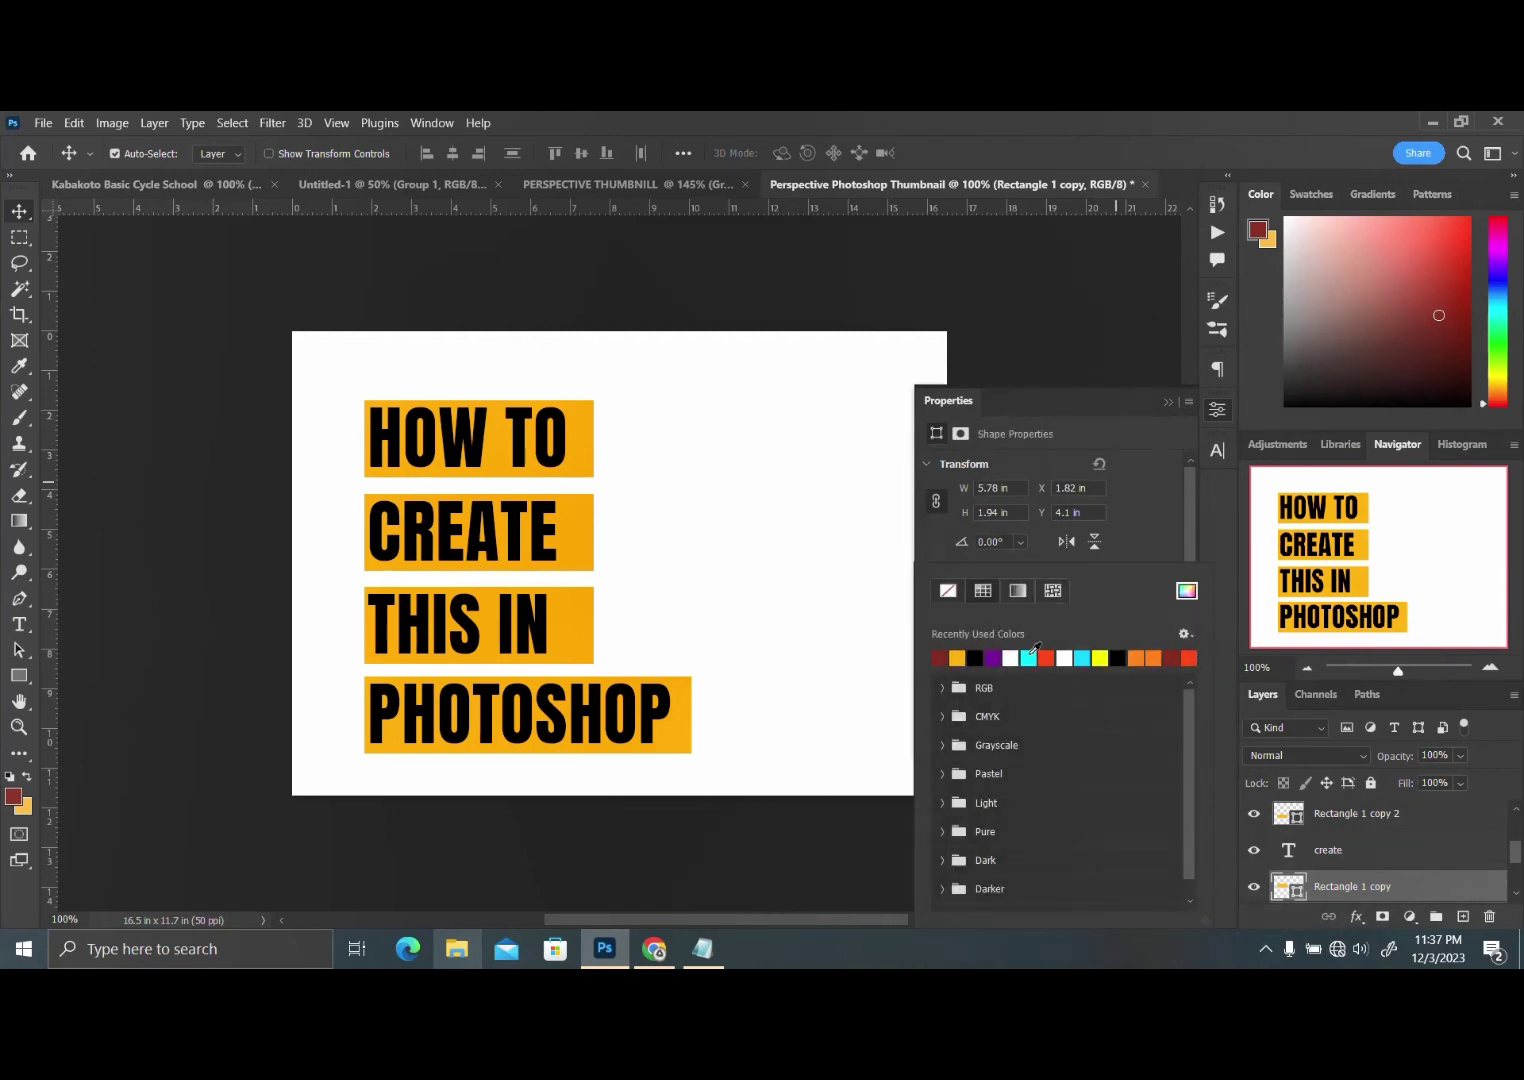
{"action": "left_click", "coordinate": [1030, 656]}
{"action": "left_click", "coordinate": [1218, 411]}
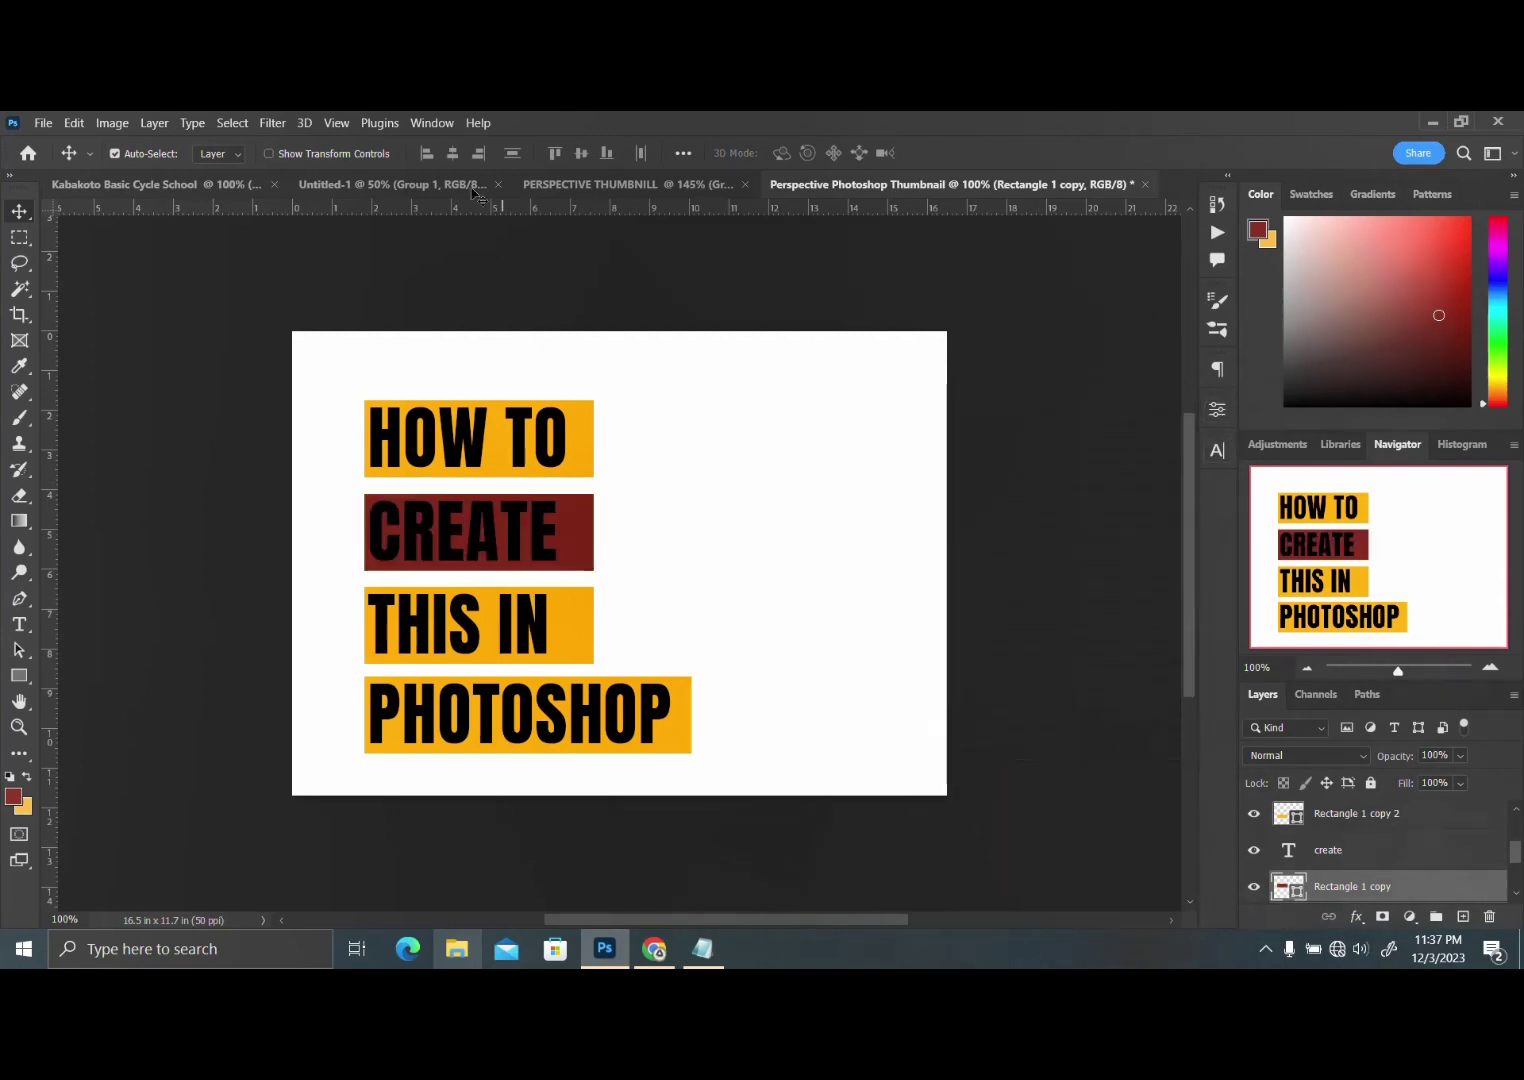
Fill the rectangle behind THIS IN with the recently used purple
{"action": "left_click", "coordinate": [628, 184]}
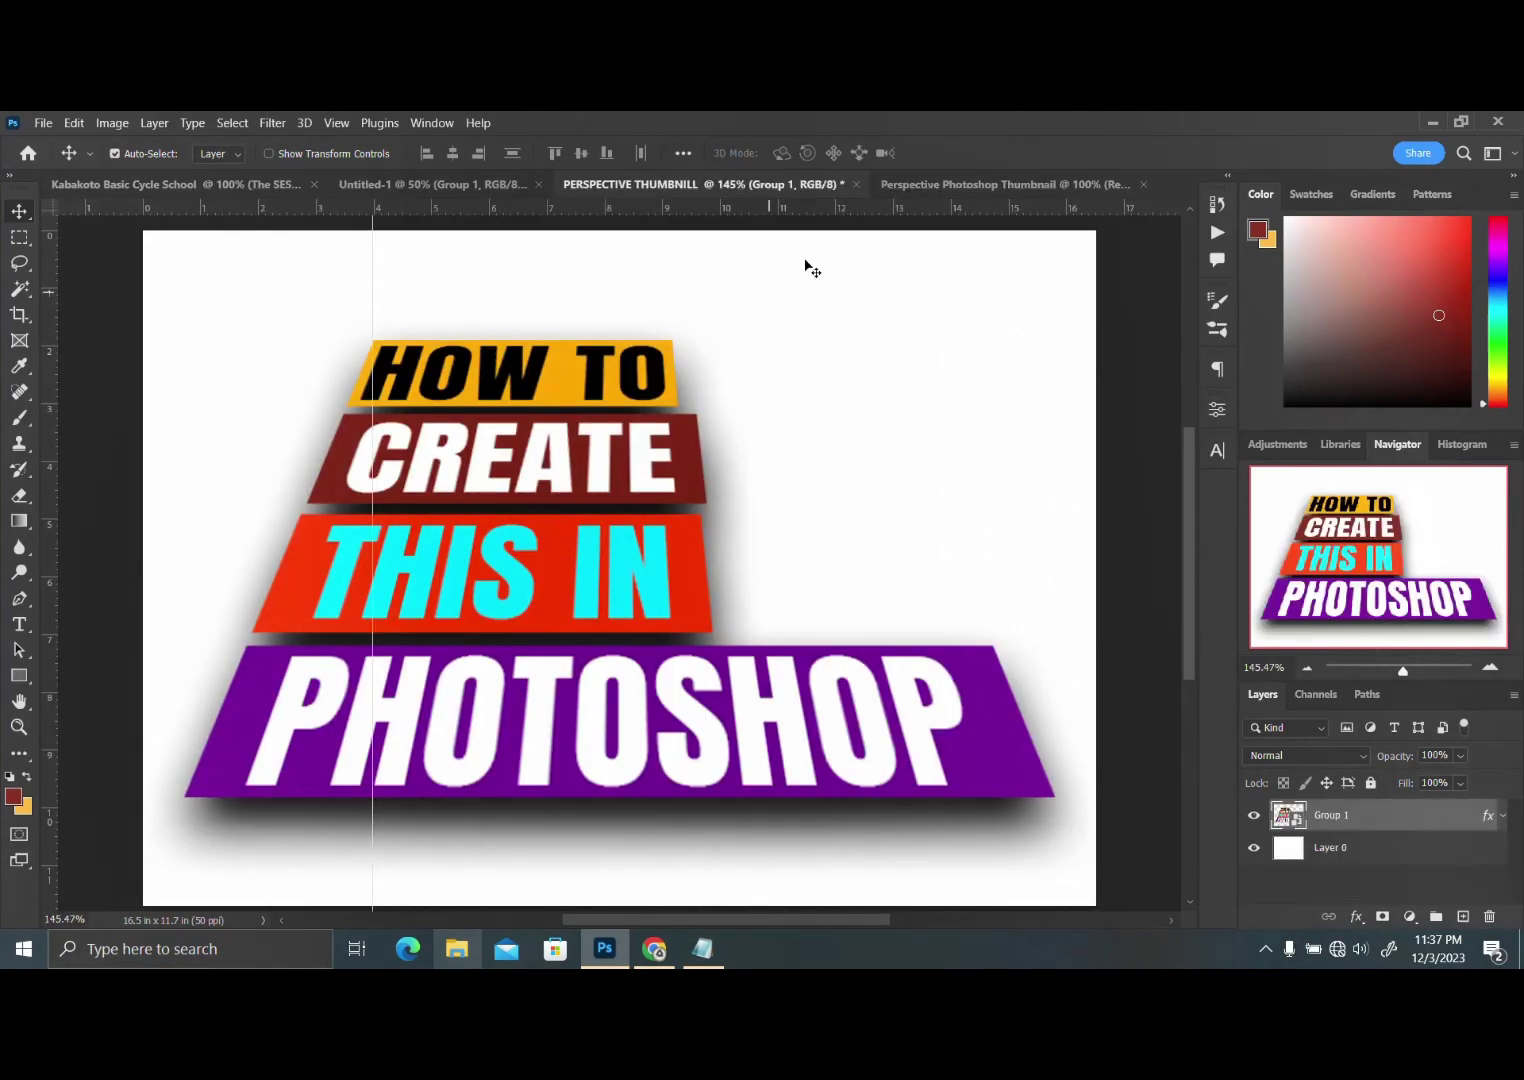
{"action": "left_click", "coordinate": [939, 188]}
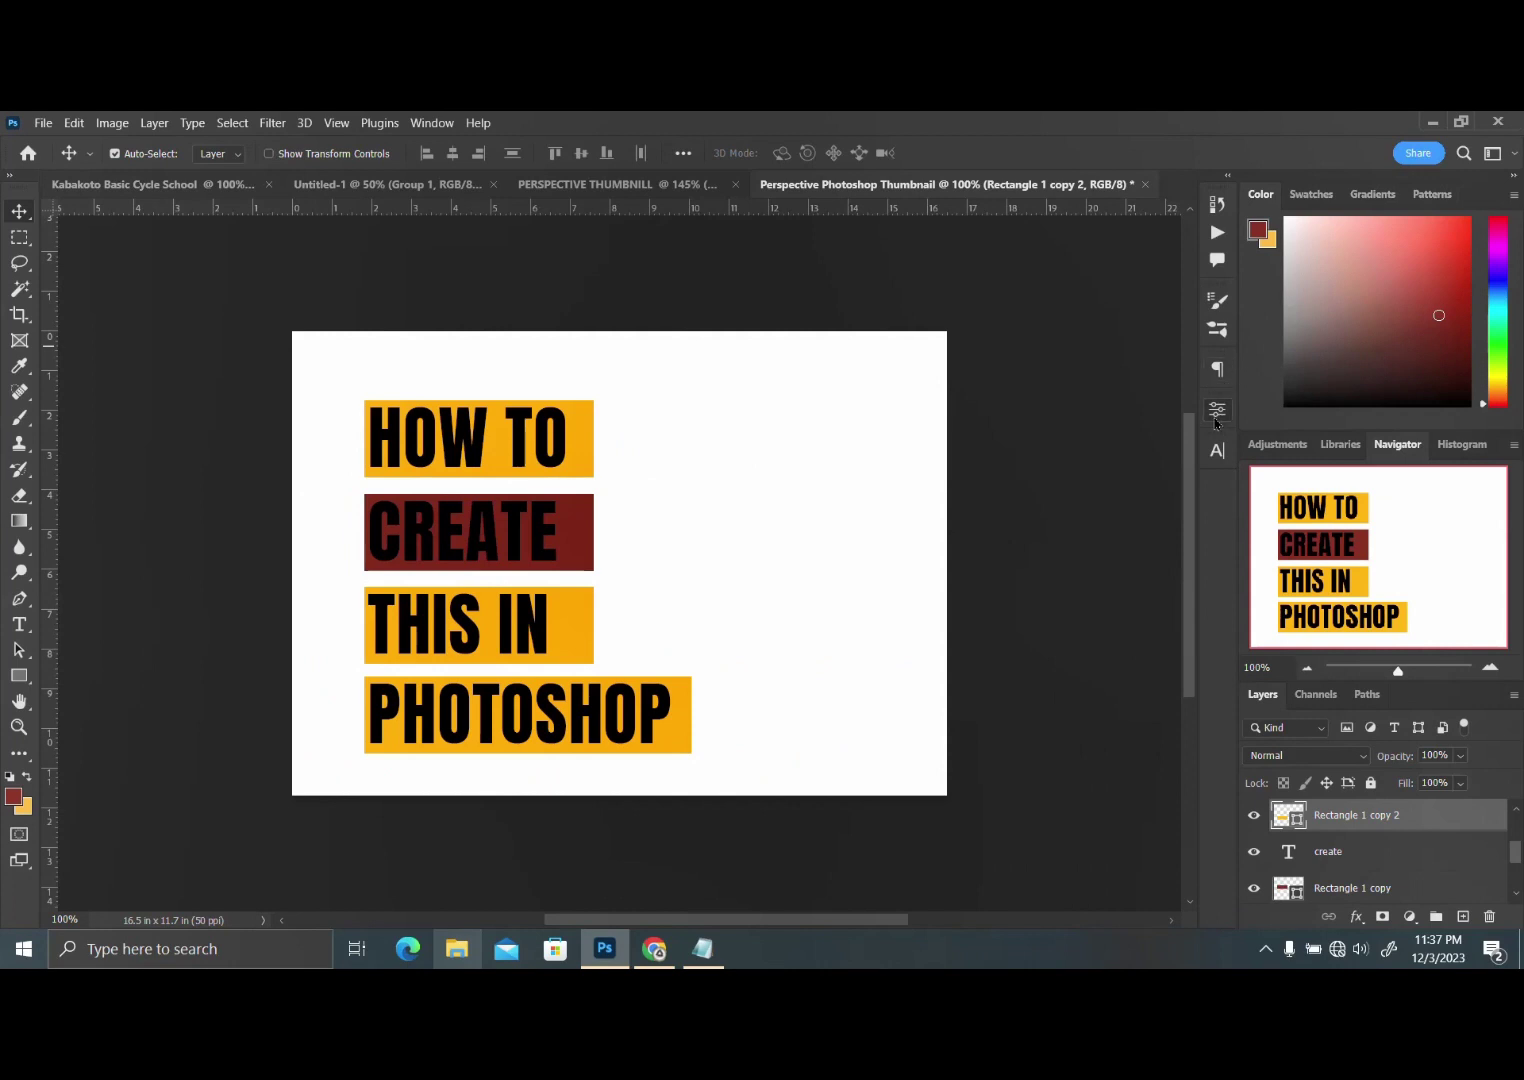
{"action": "left_click", "coordinate": [1216, 416]}
{"action": "left_click", "coordinate": [988, 607]}
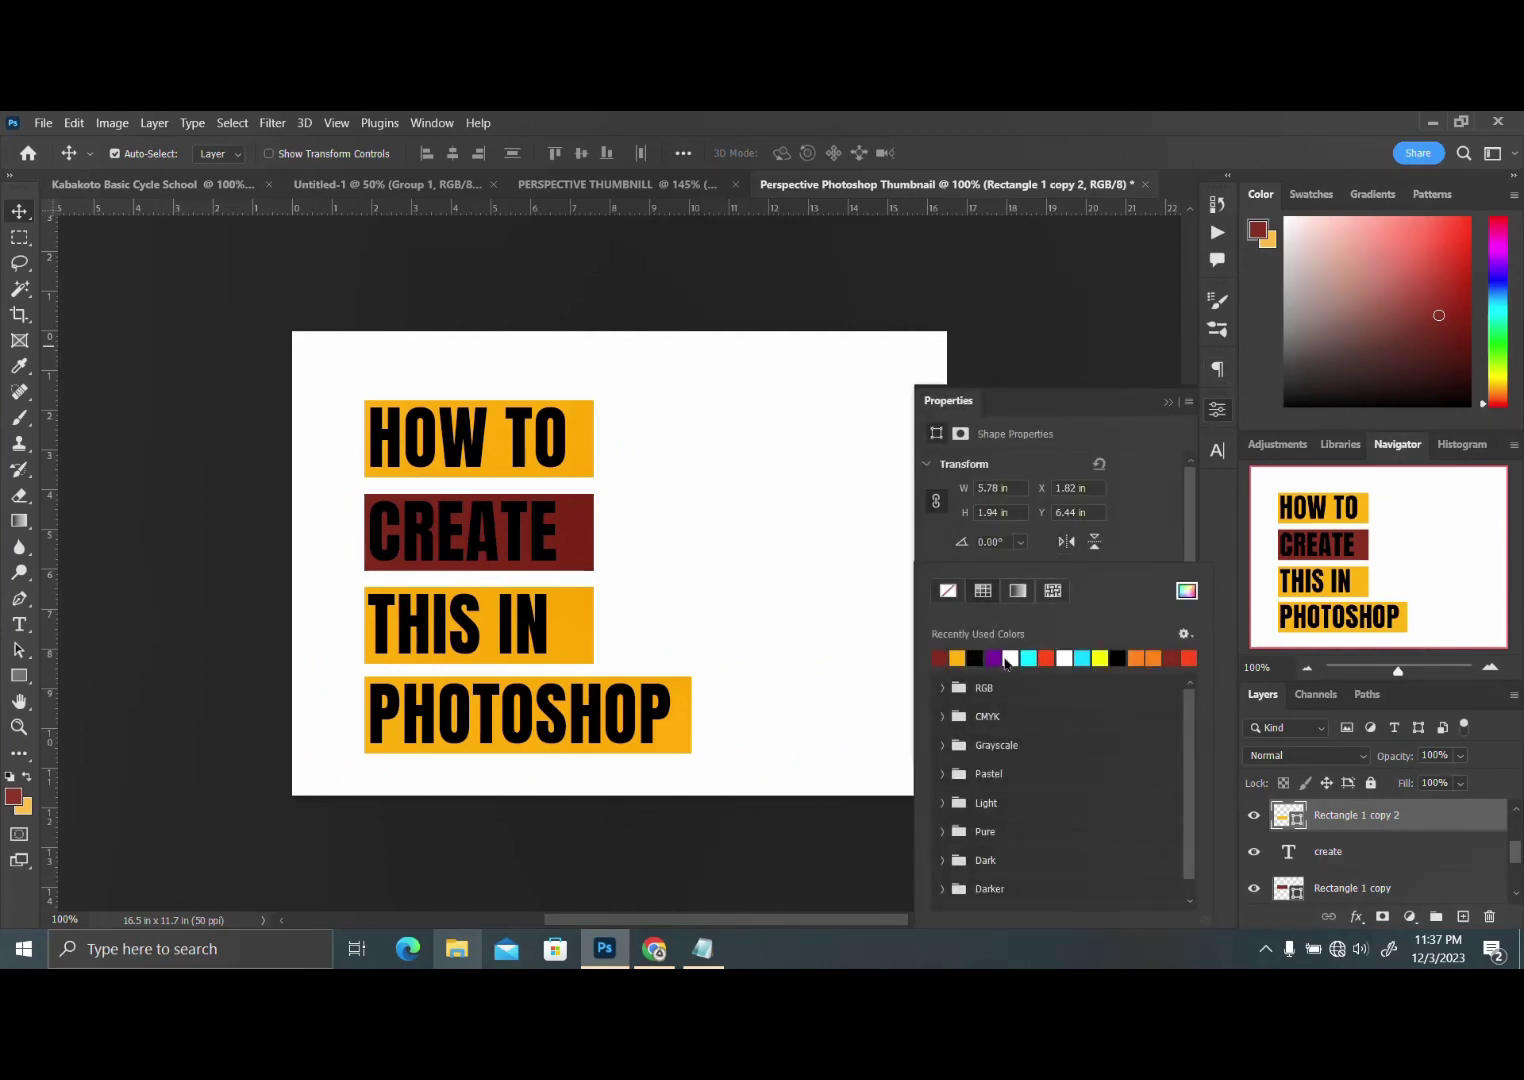
{"action": "left_click", "coordinate": [995, 657]}
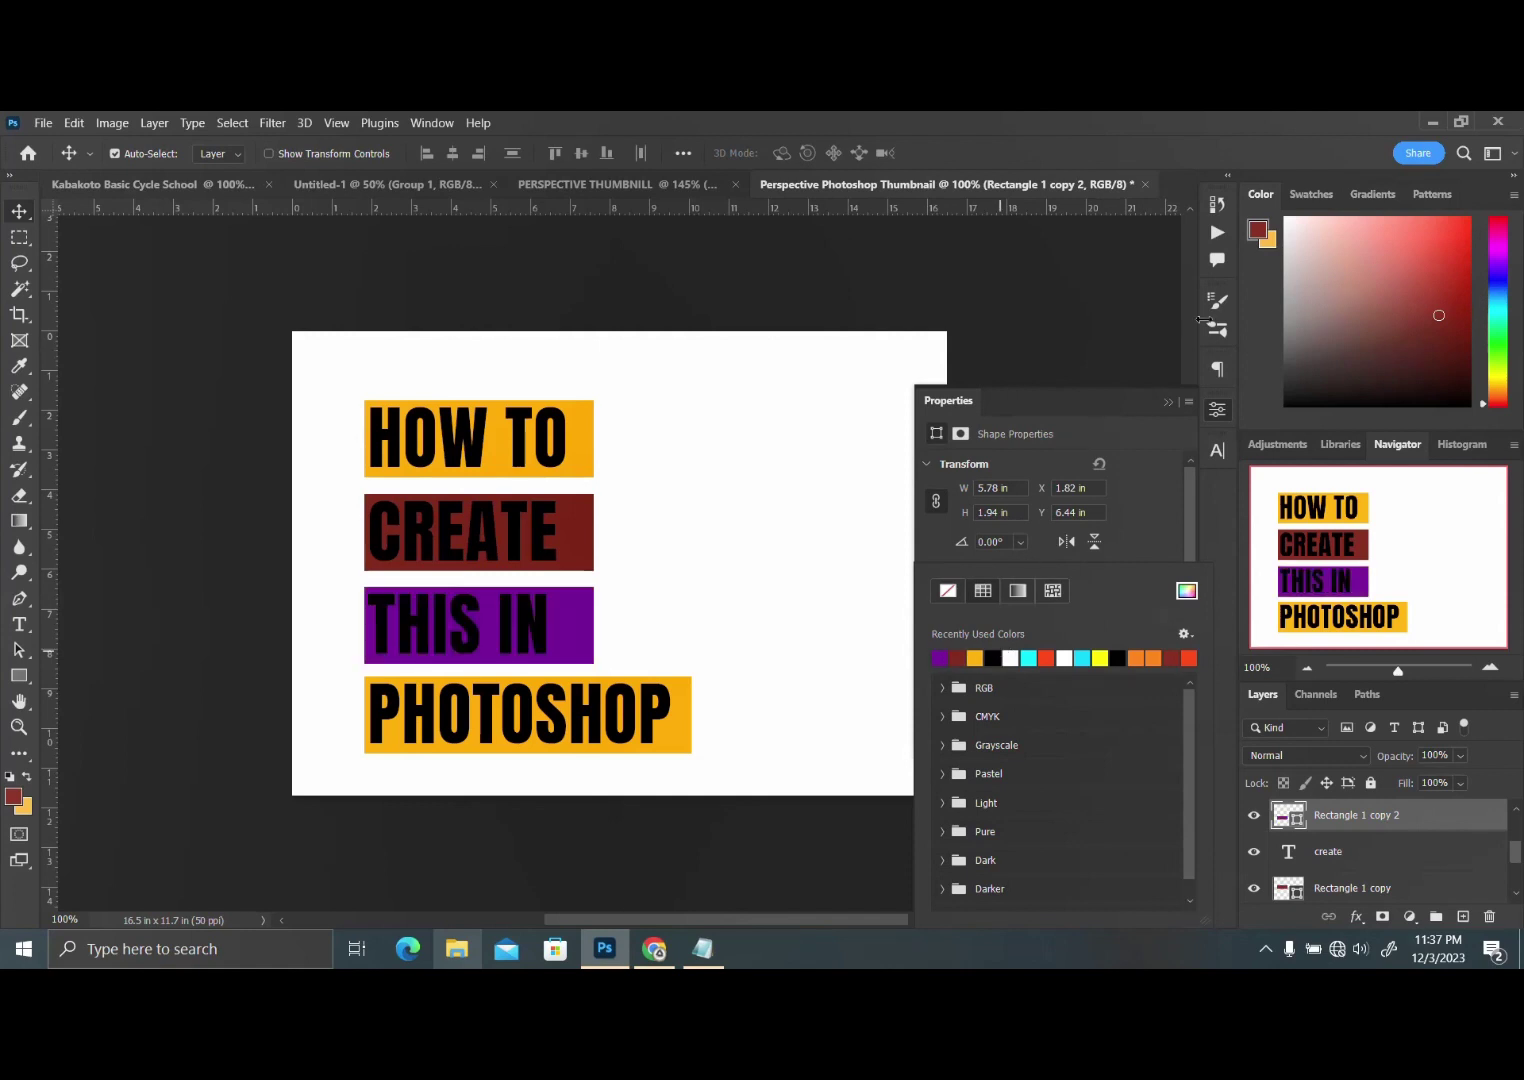
{"action": "left_click", "coordinate": [1219, 416]}
{"action": "left_click", "coordinate": [1219, 416]}
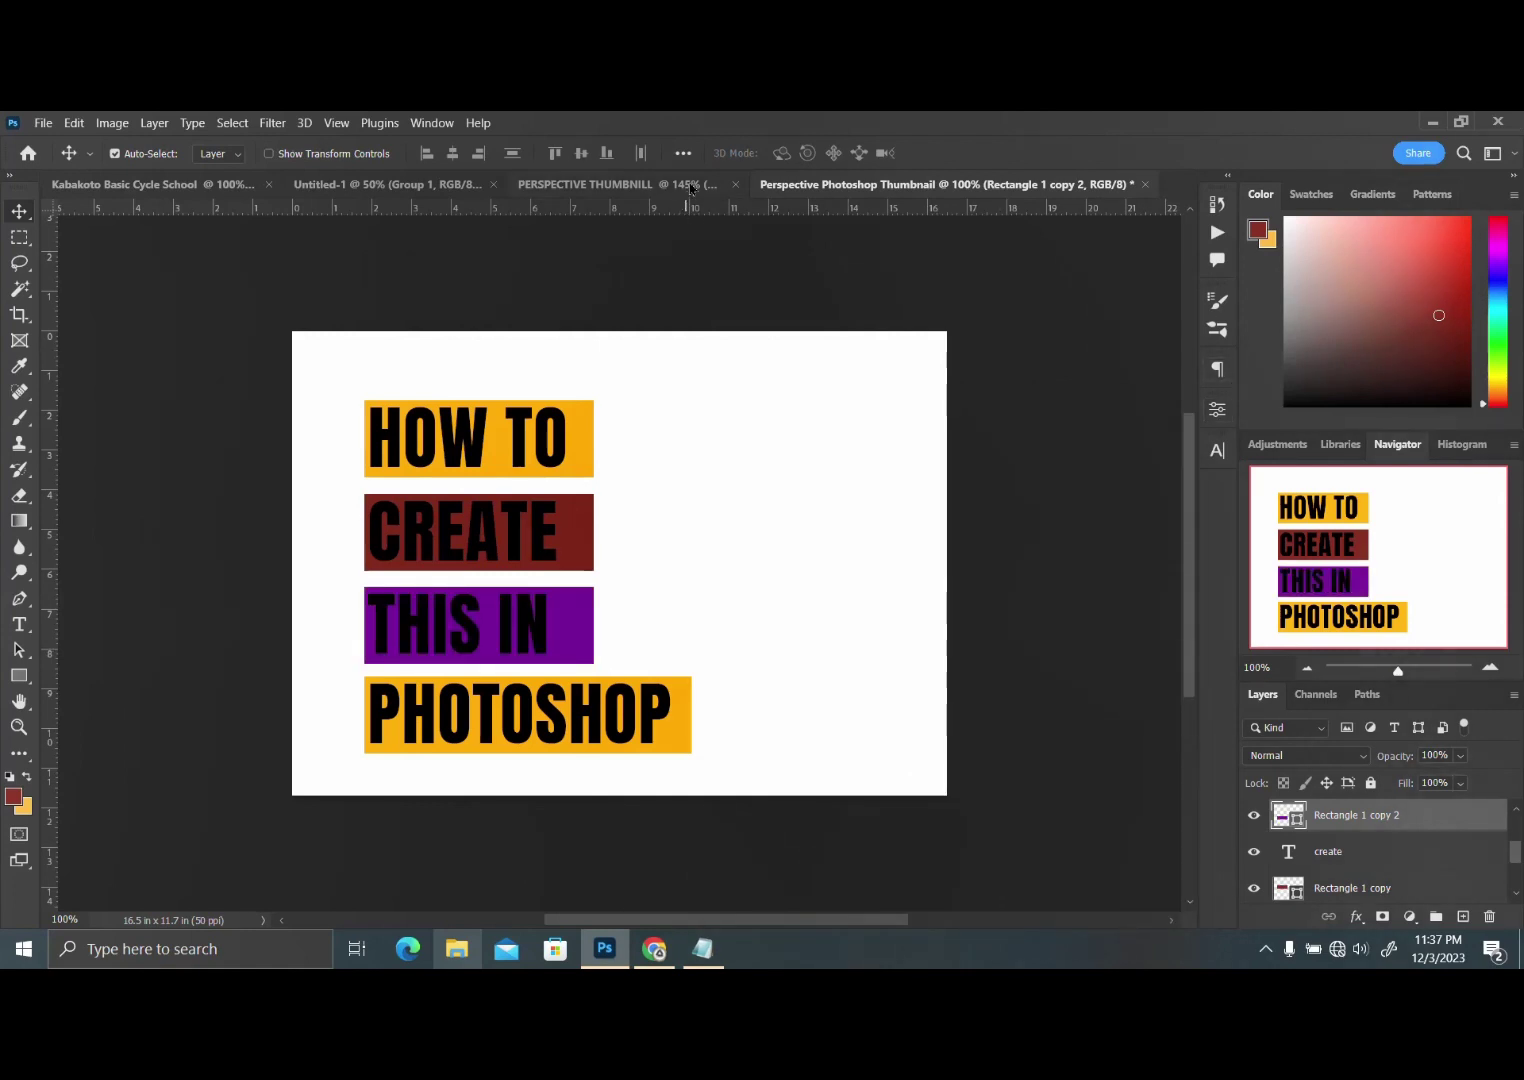
Compare the rectangle colors behind THIS IN and PHOTOSHOP with those in the PERSPECTIVE THUMBNILL reference document
{"action": "left_click", "coordinate": [690, 188]}
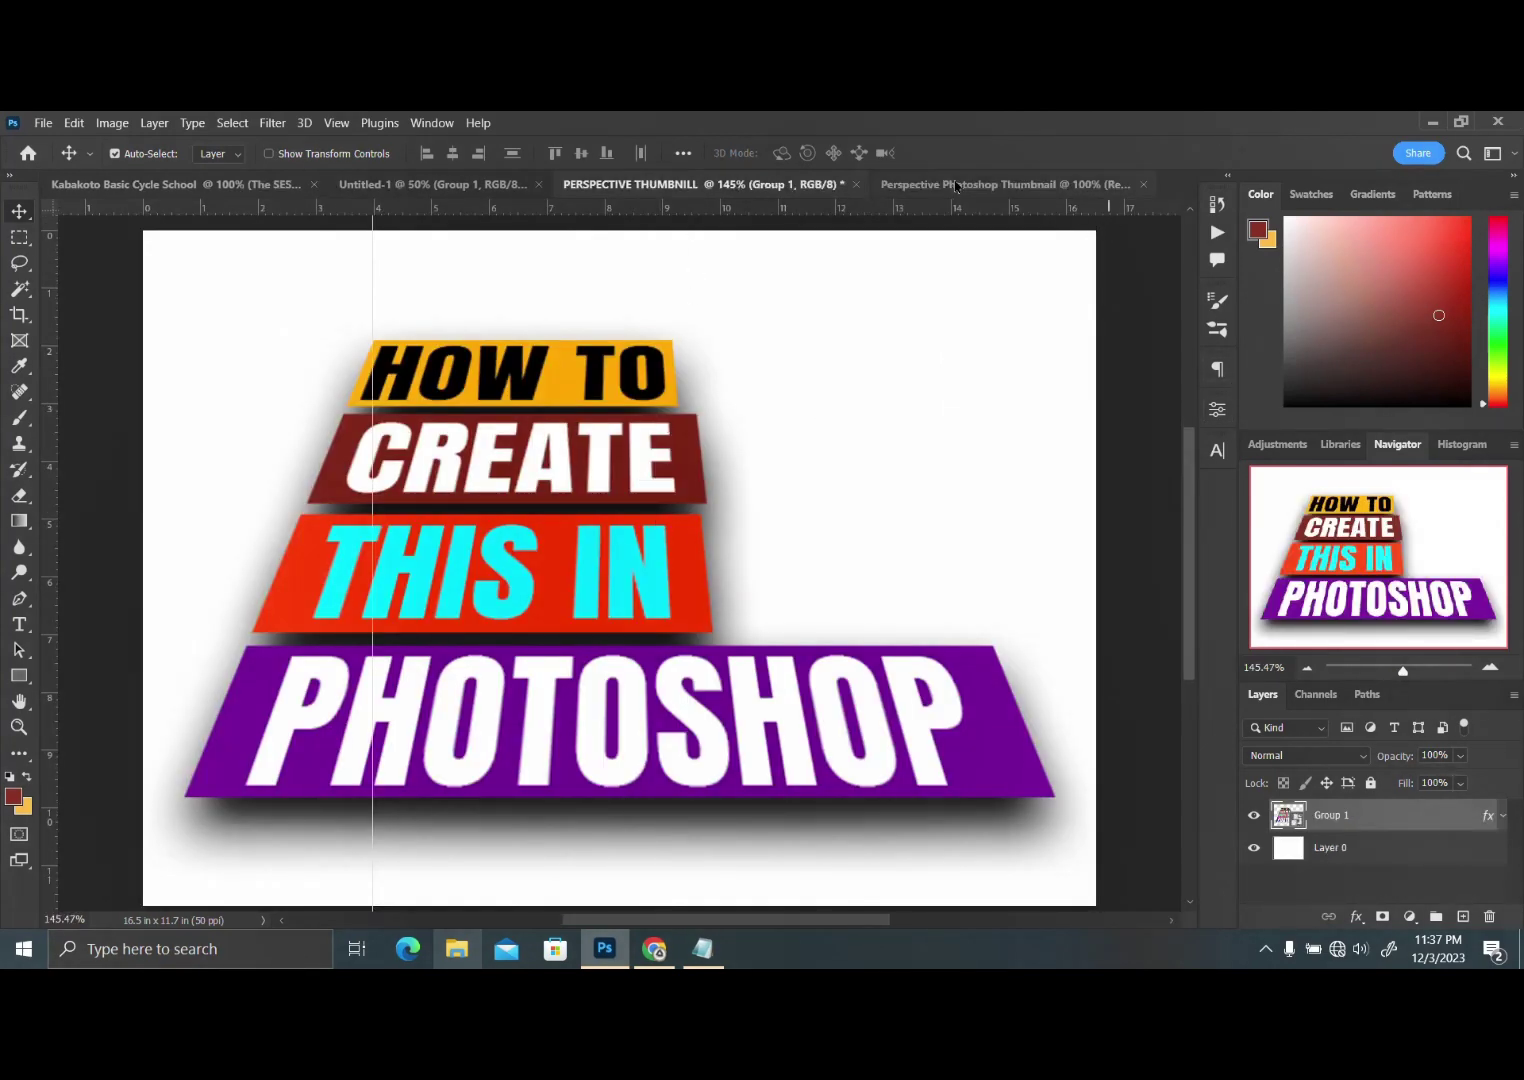
{"action": "left_click", "coordinate": [955, 186]}
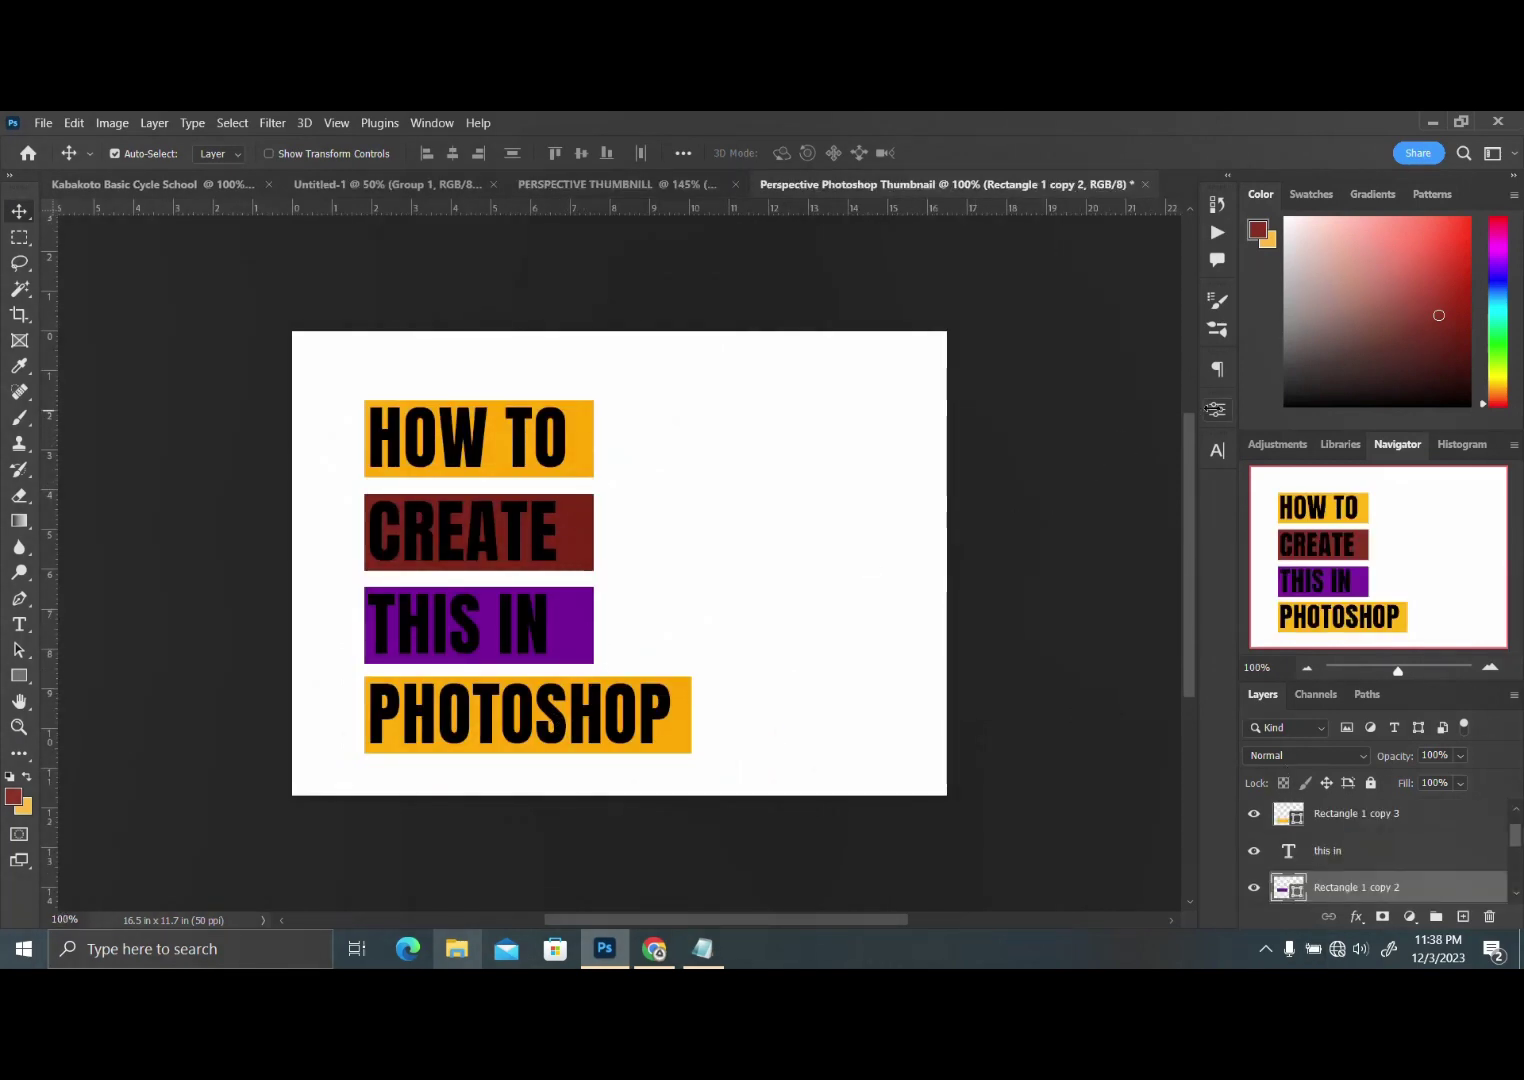
{"action": "left_click", "coordinate": [1216, 409]}
{"action": "left_click", "coordinate": [990, 608]}
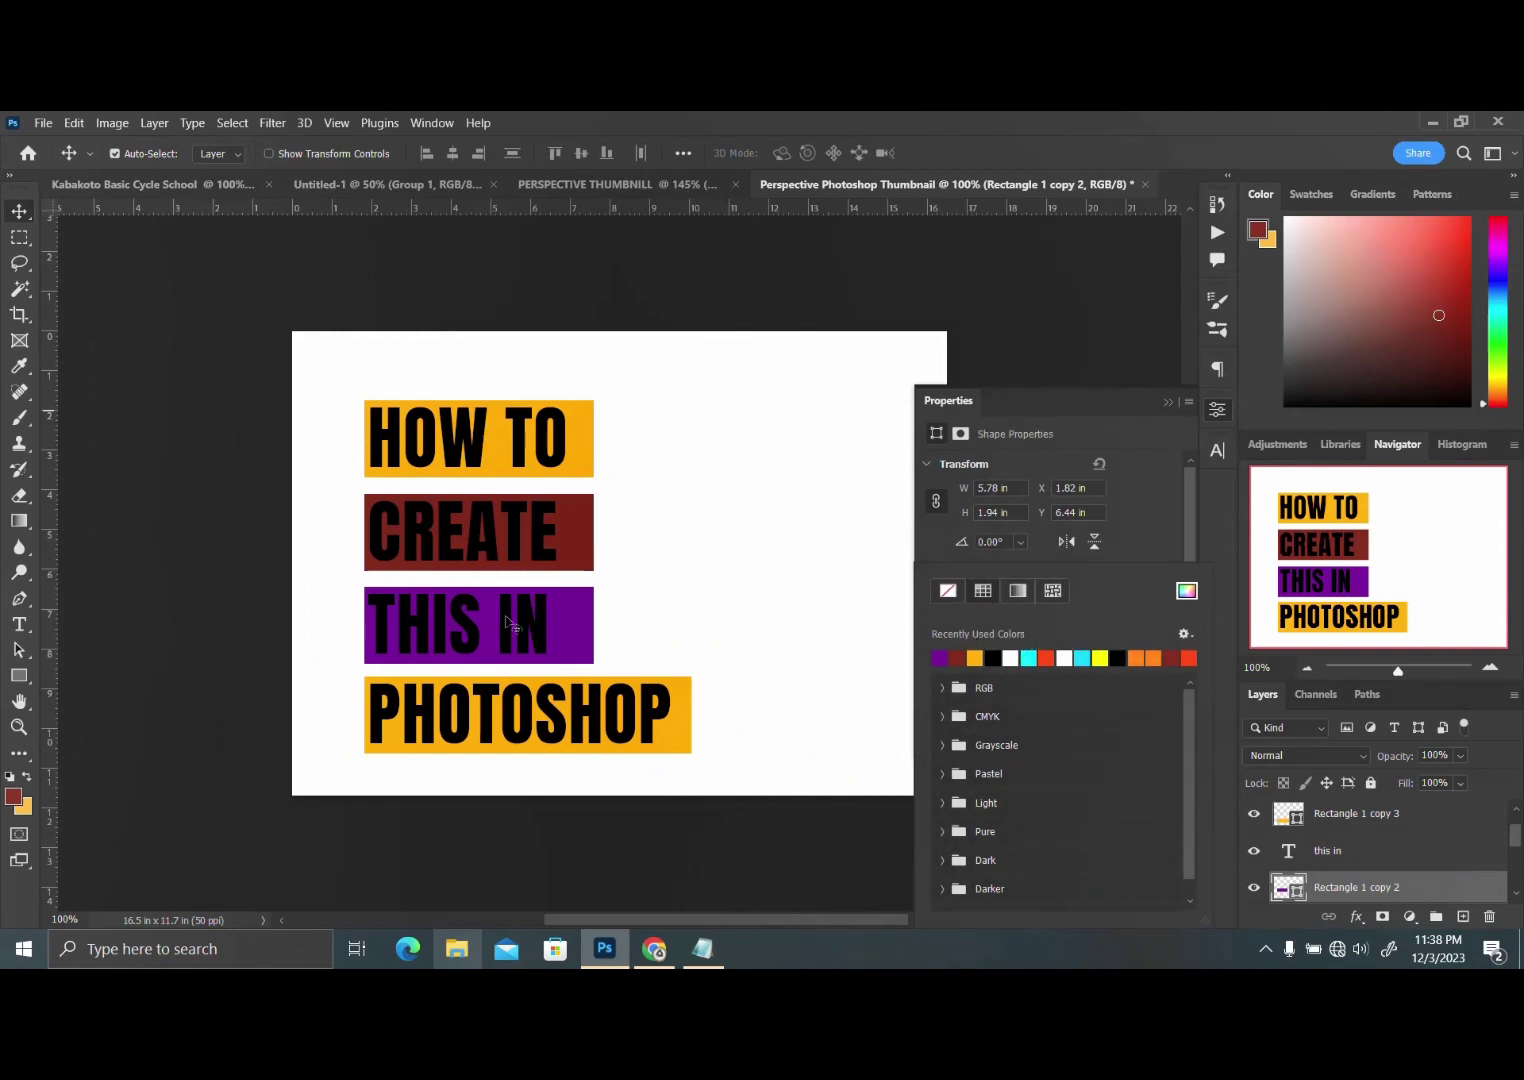
{"action": "left_click", "coordinate": [510, 700]}
{"action": "left_click_drag", "start_coordinate": [495, 732], "coordinate": [677, 184]}
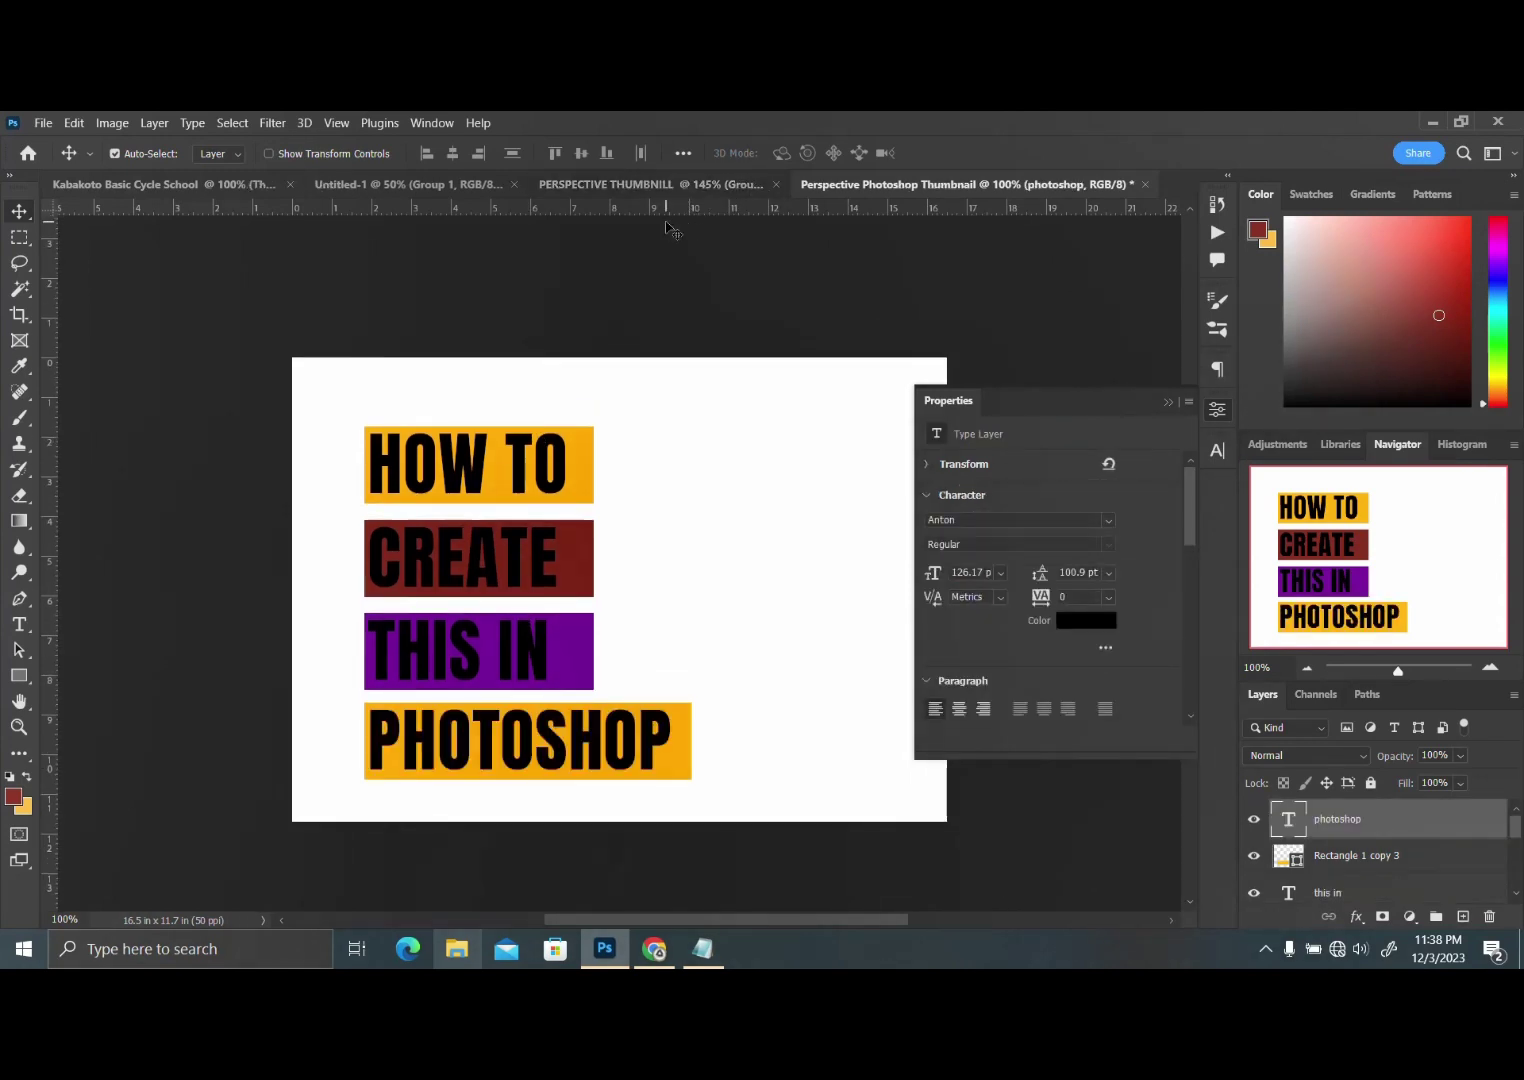
{"action": "left_click", "coordinate": [679, 186]}
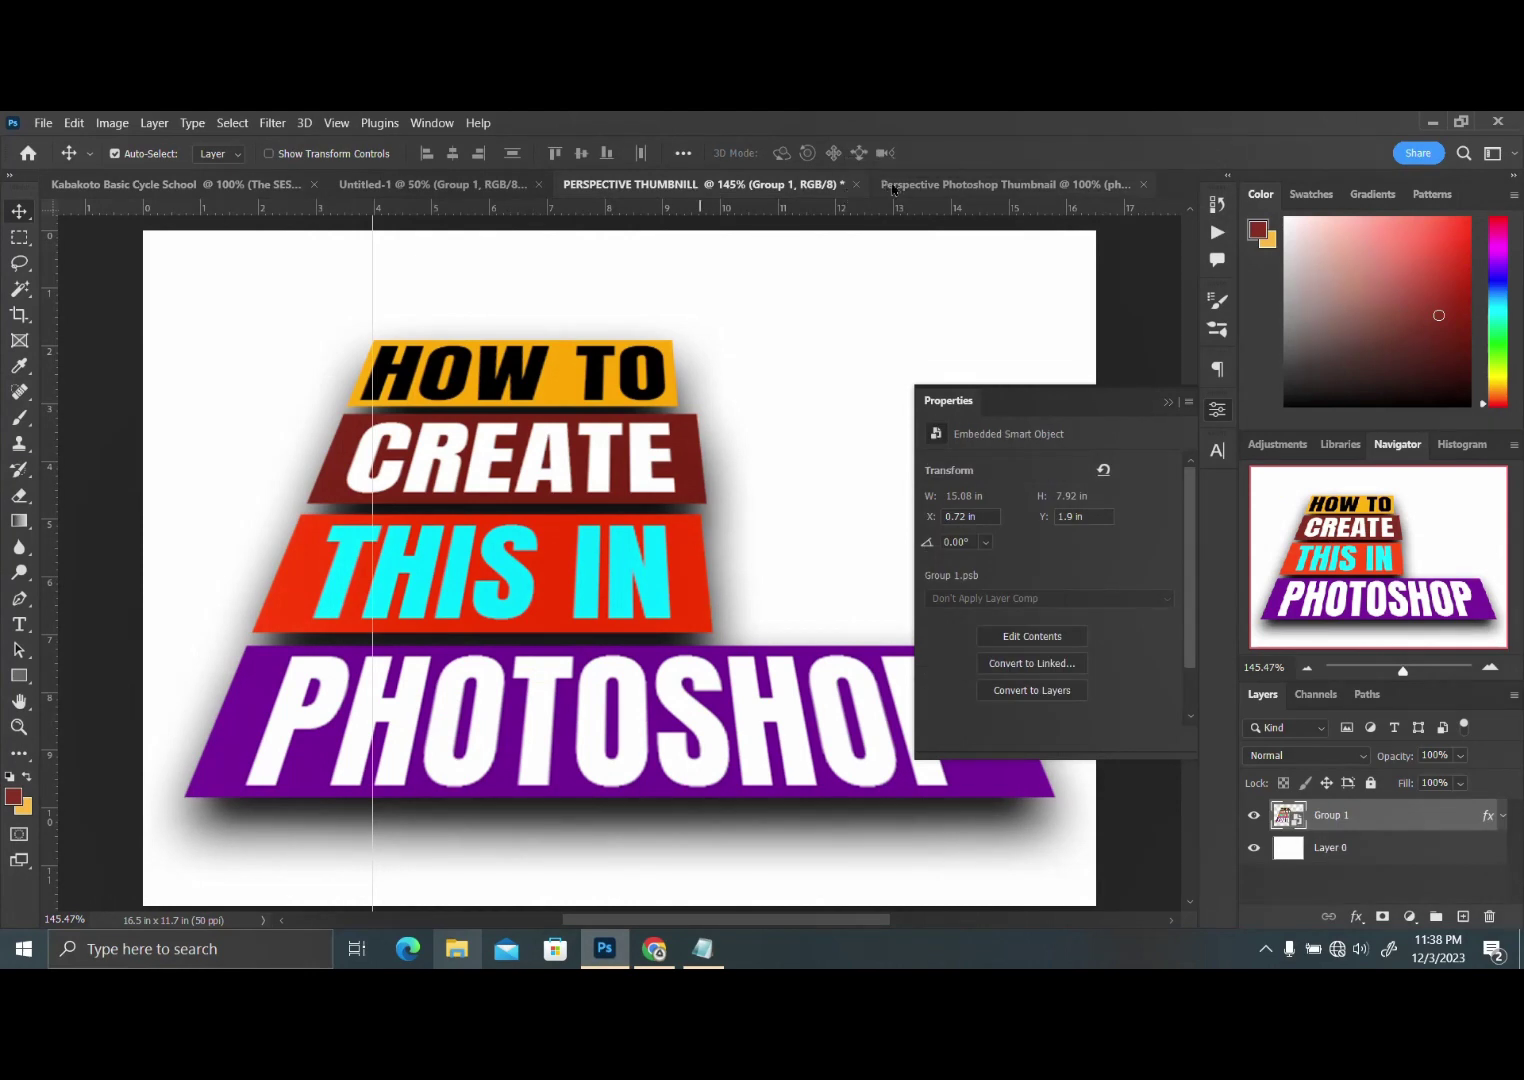
{"action": "left_click", "coordinate": [893, 186]}
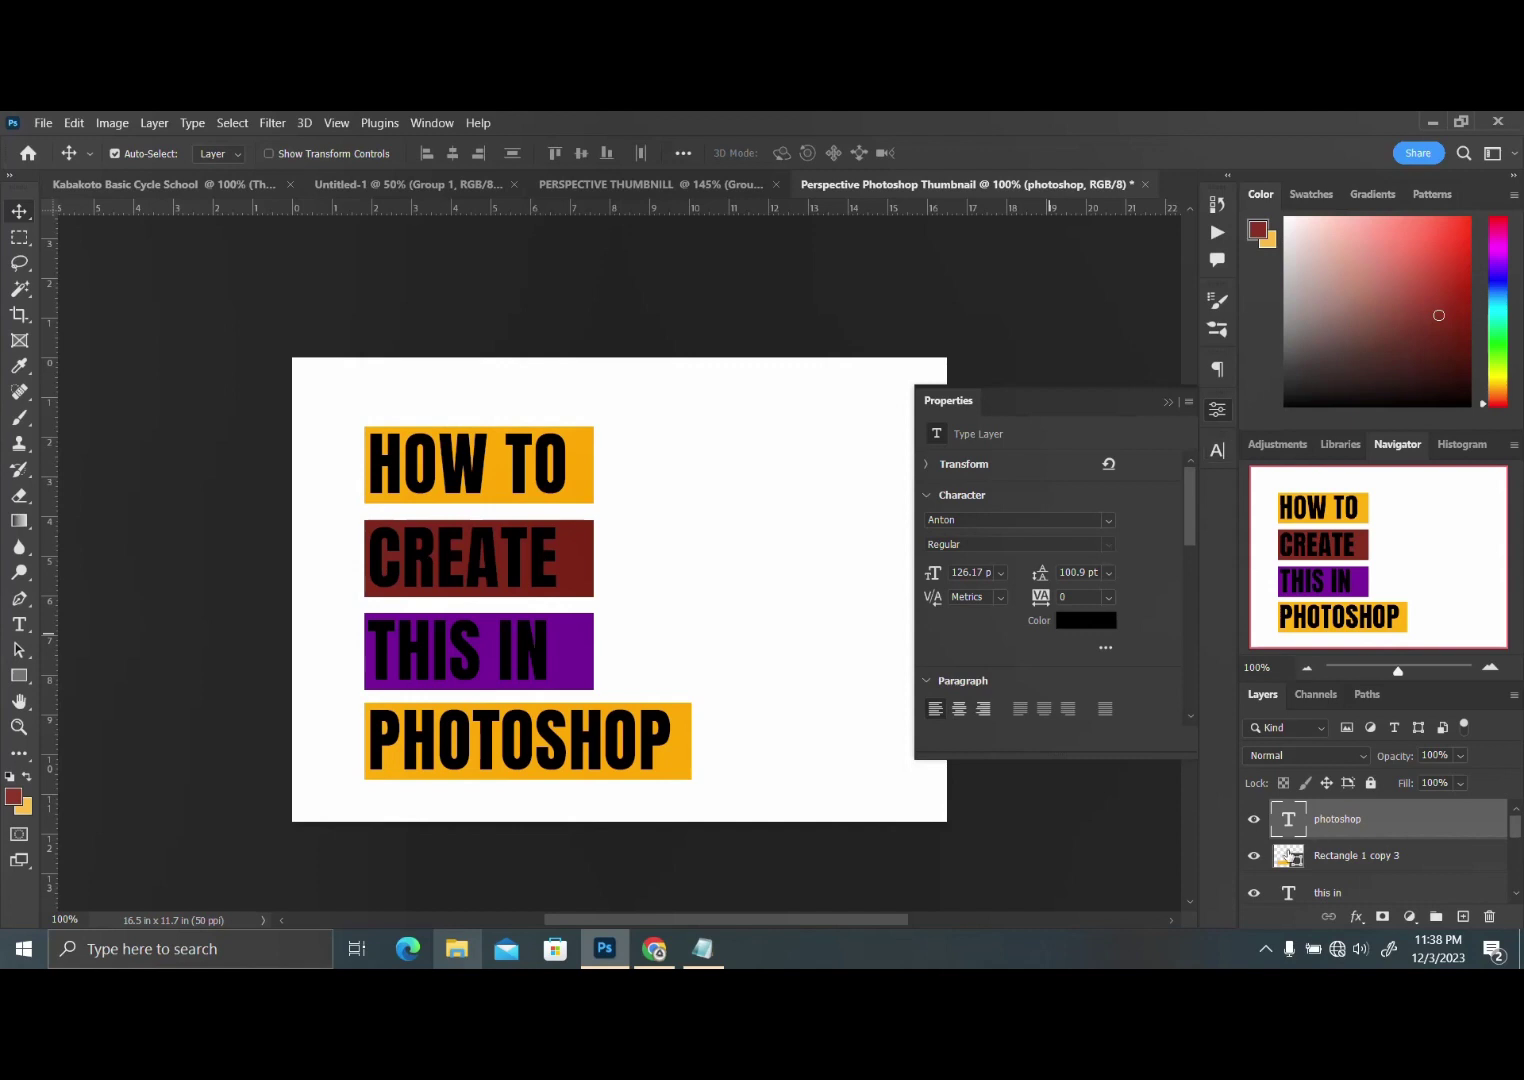
Fill the rectangle behind PHOTOSHOP with the recently used purple
{"action": "left_click", "coordinate": [1340, 855]}
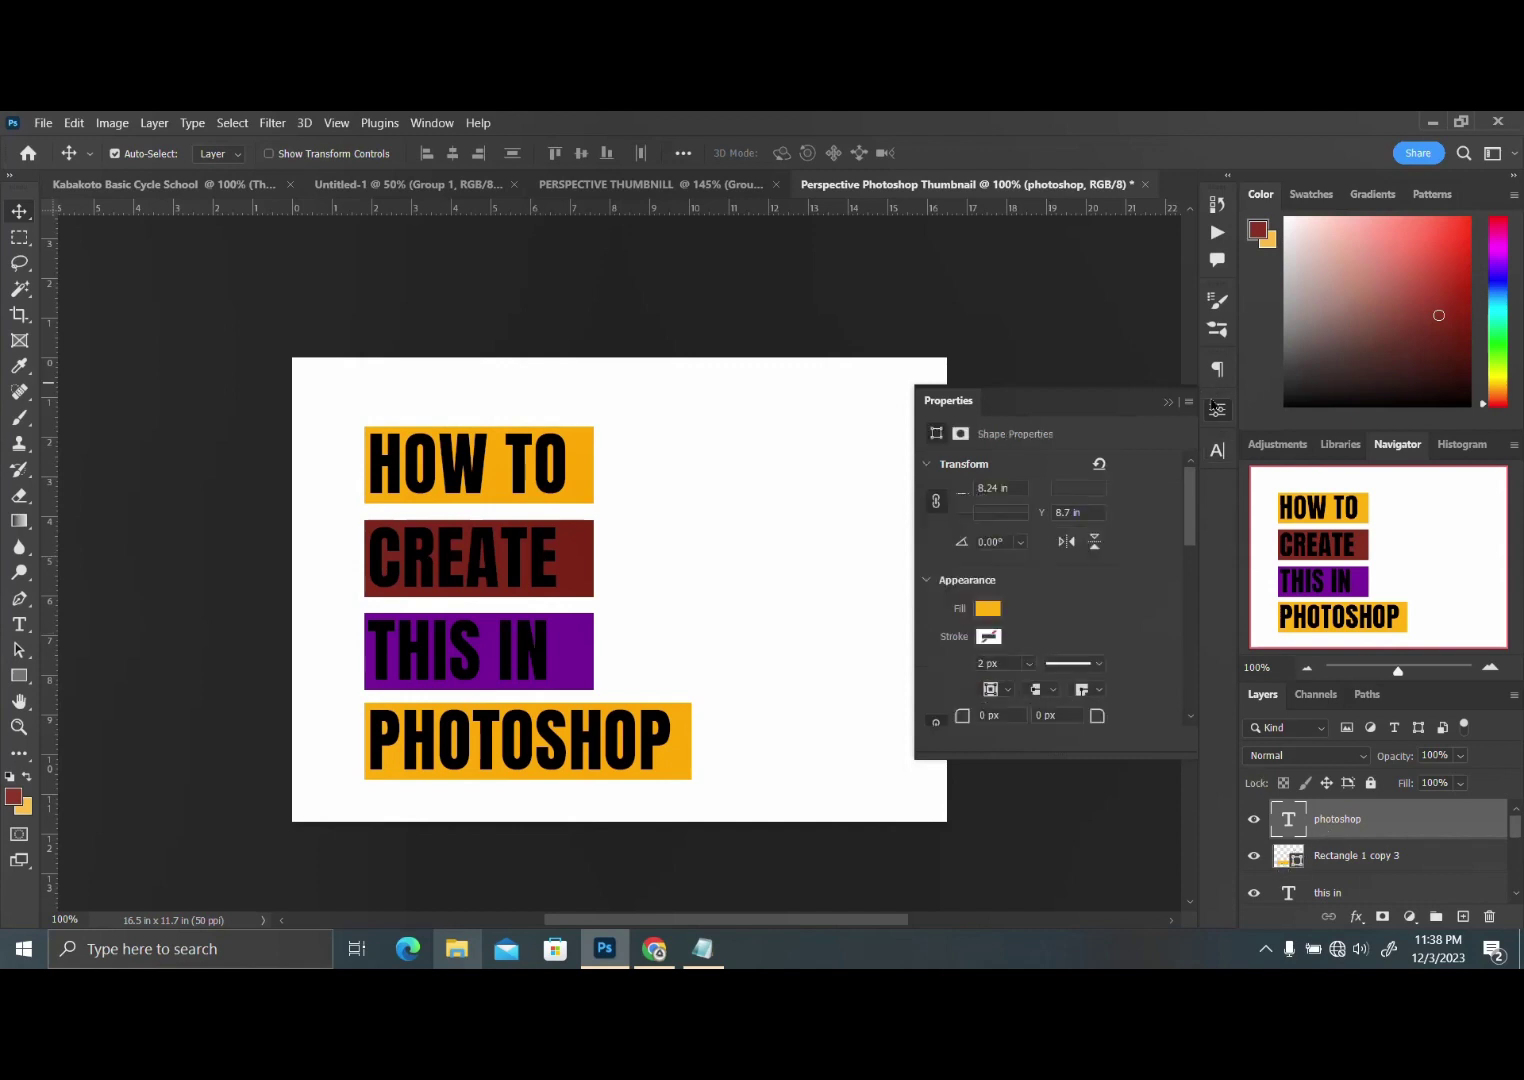
{"action": "left_click", "coordinate": [1216, 409]}
{"action": "left_click", "coordinate": [1217, 410]}
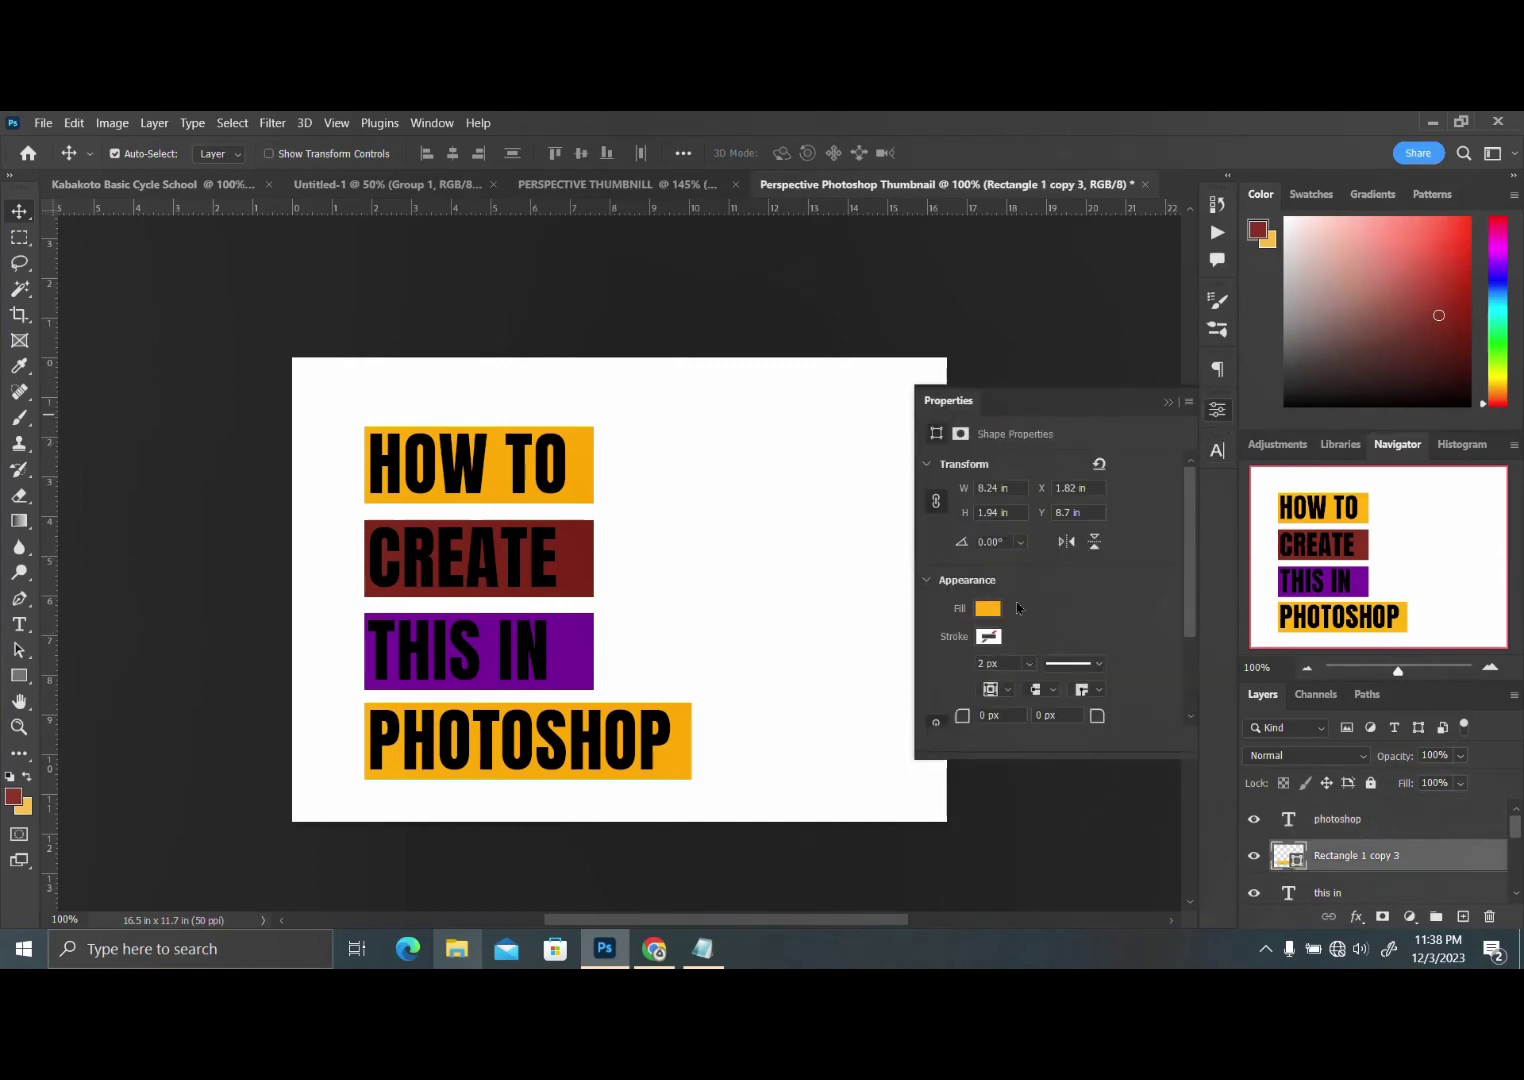
{"action": "left_click", "coordinate": [988, 608]}
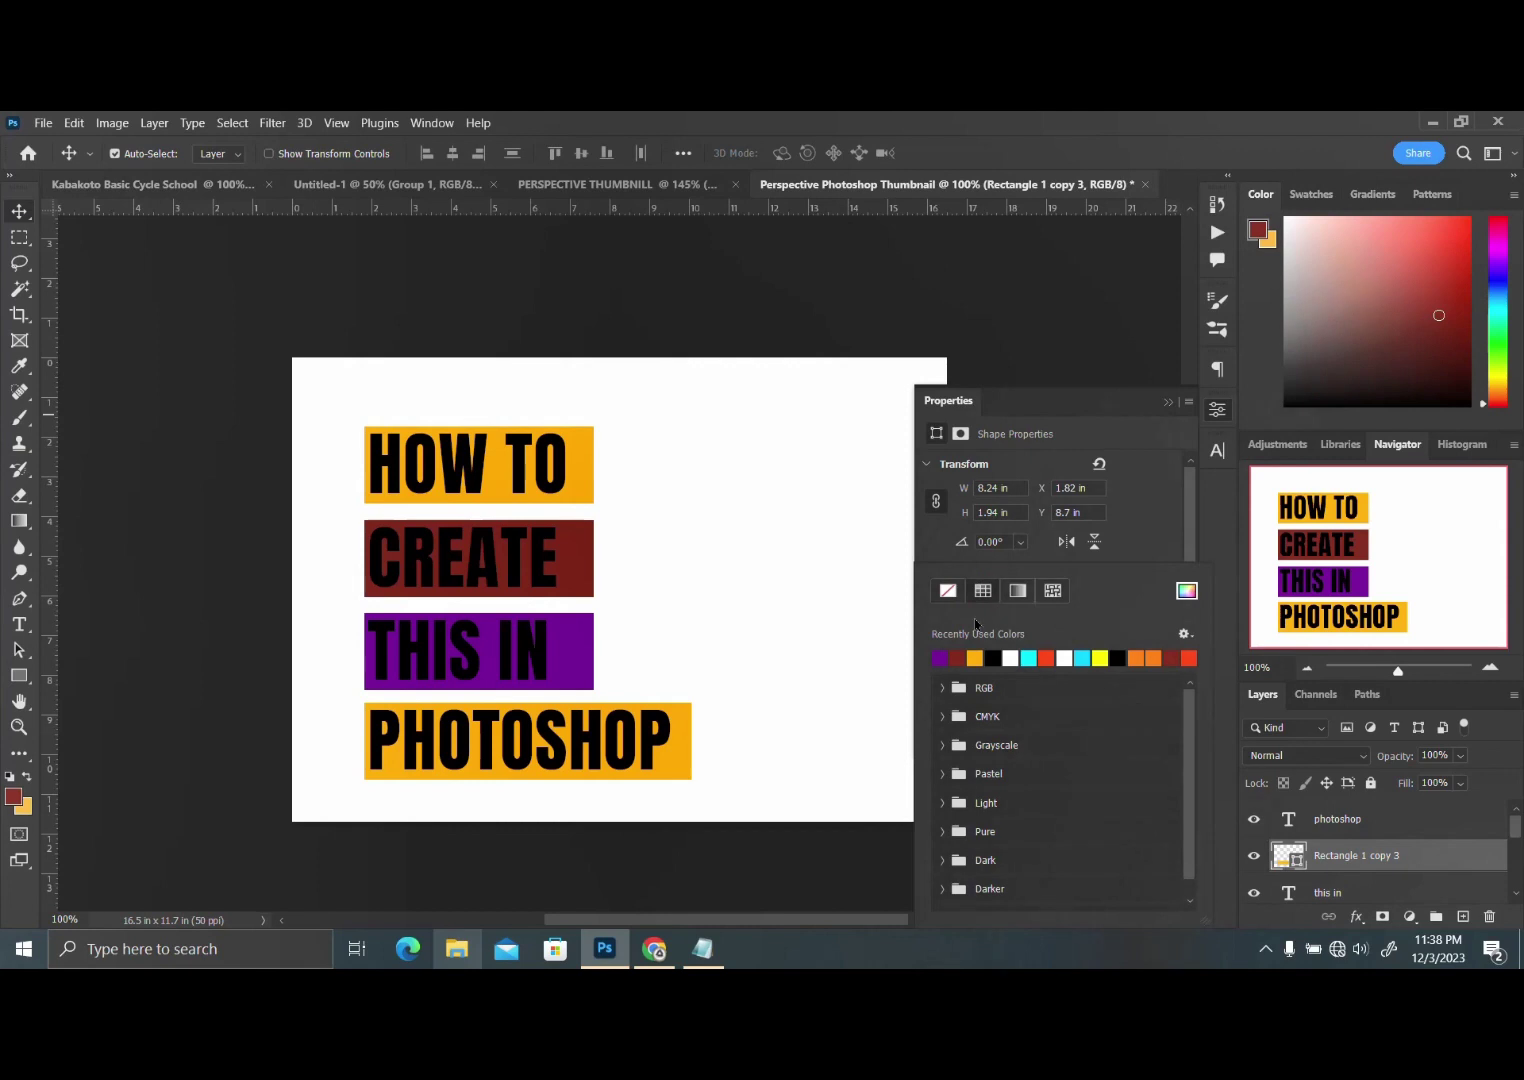
{"action": "left_click", "coordinate": [941, 657]}
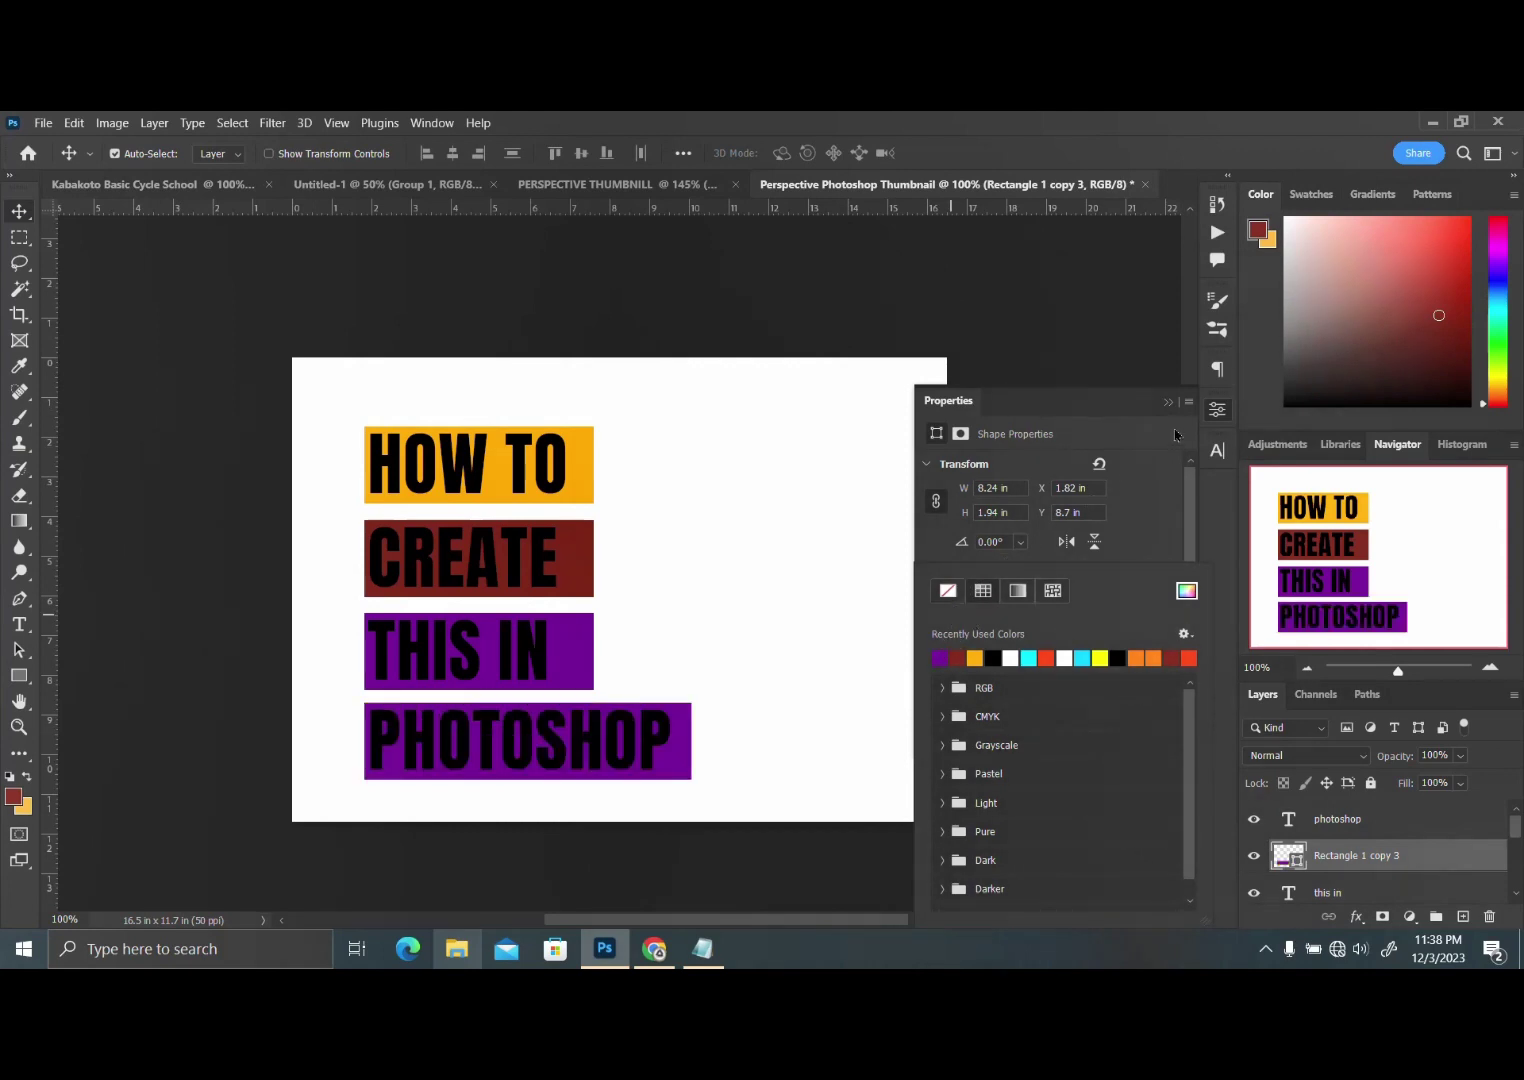
{"action": "left_click", "coordinate": [1209, 411]}
Change the fill of the rectangle behind THIS IN to the recently used orange-red
{"action": "left_click", "coordinate": [578, 640]}
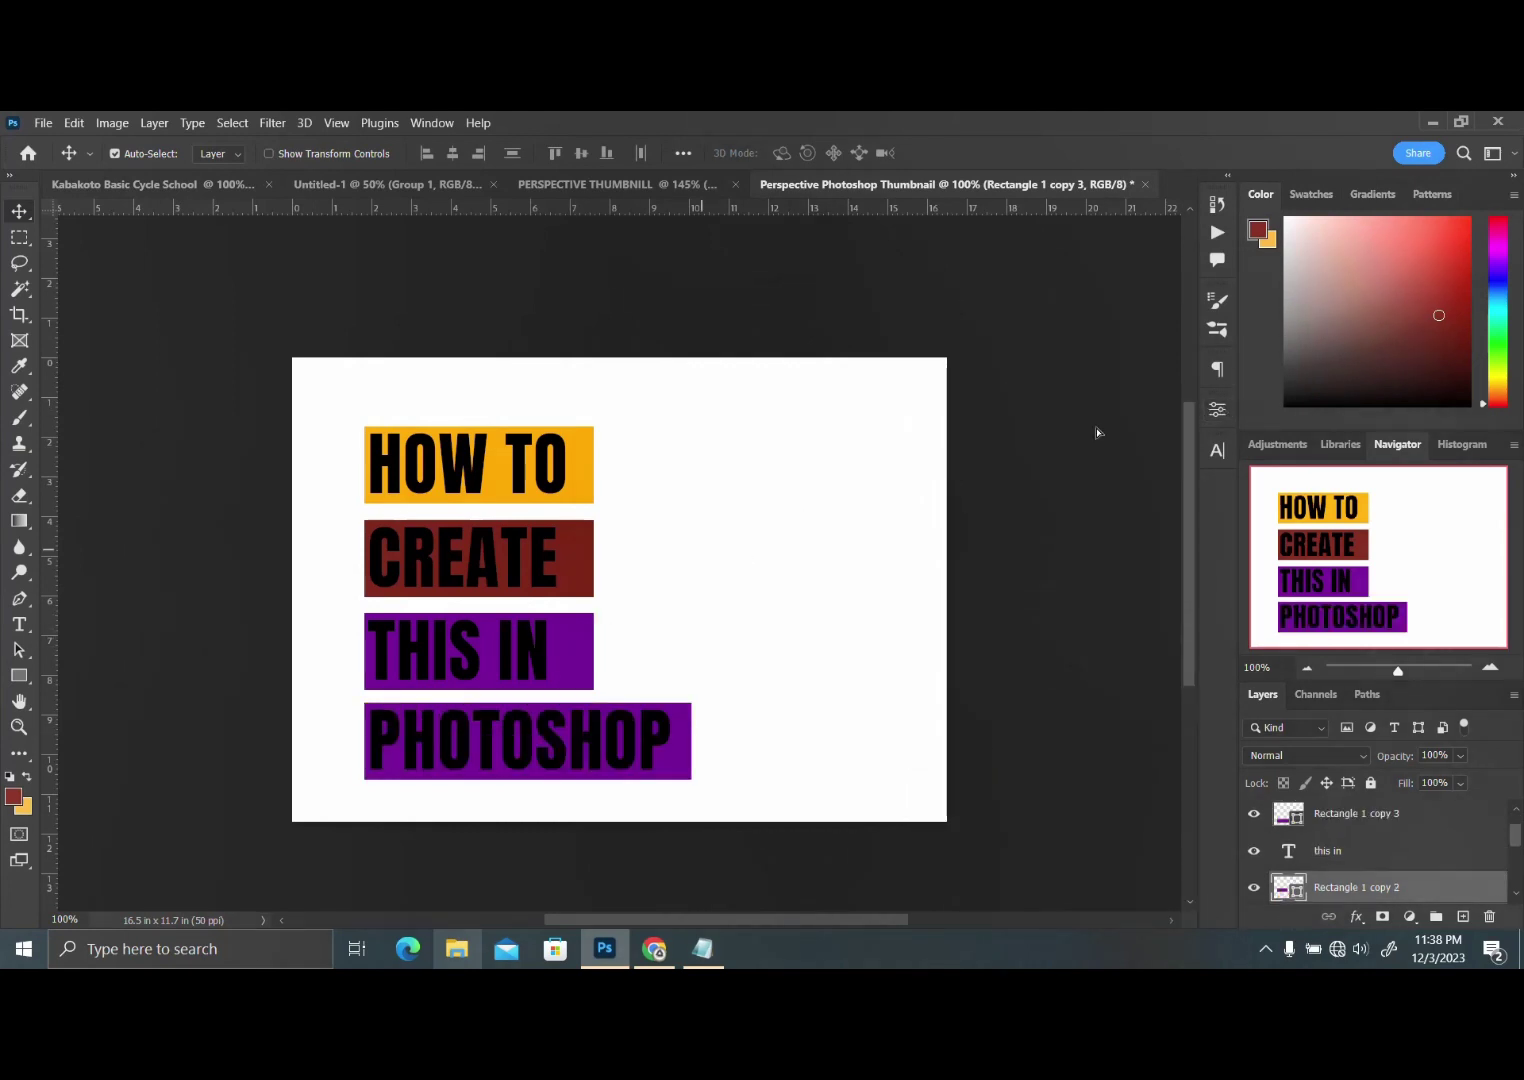
{"action": "left_click", "coordinate": [1220, 411]}
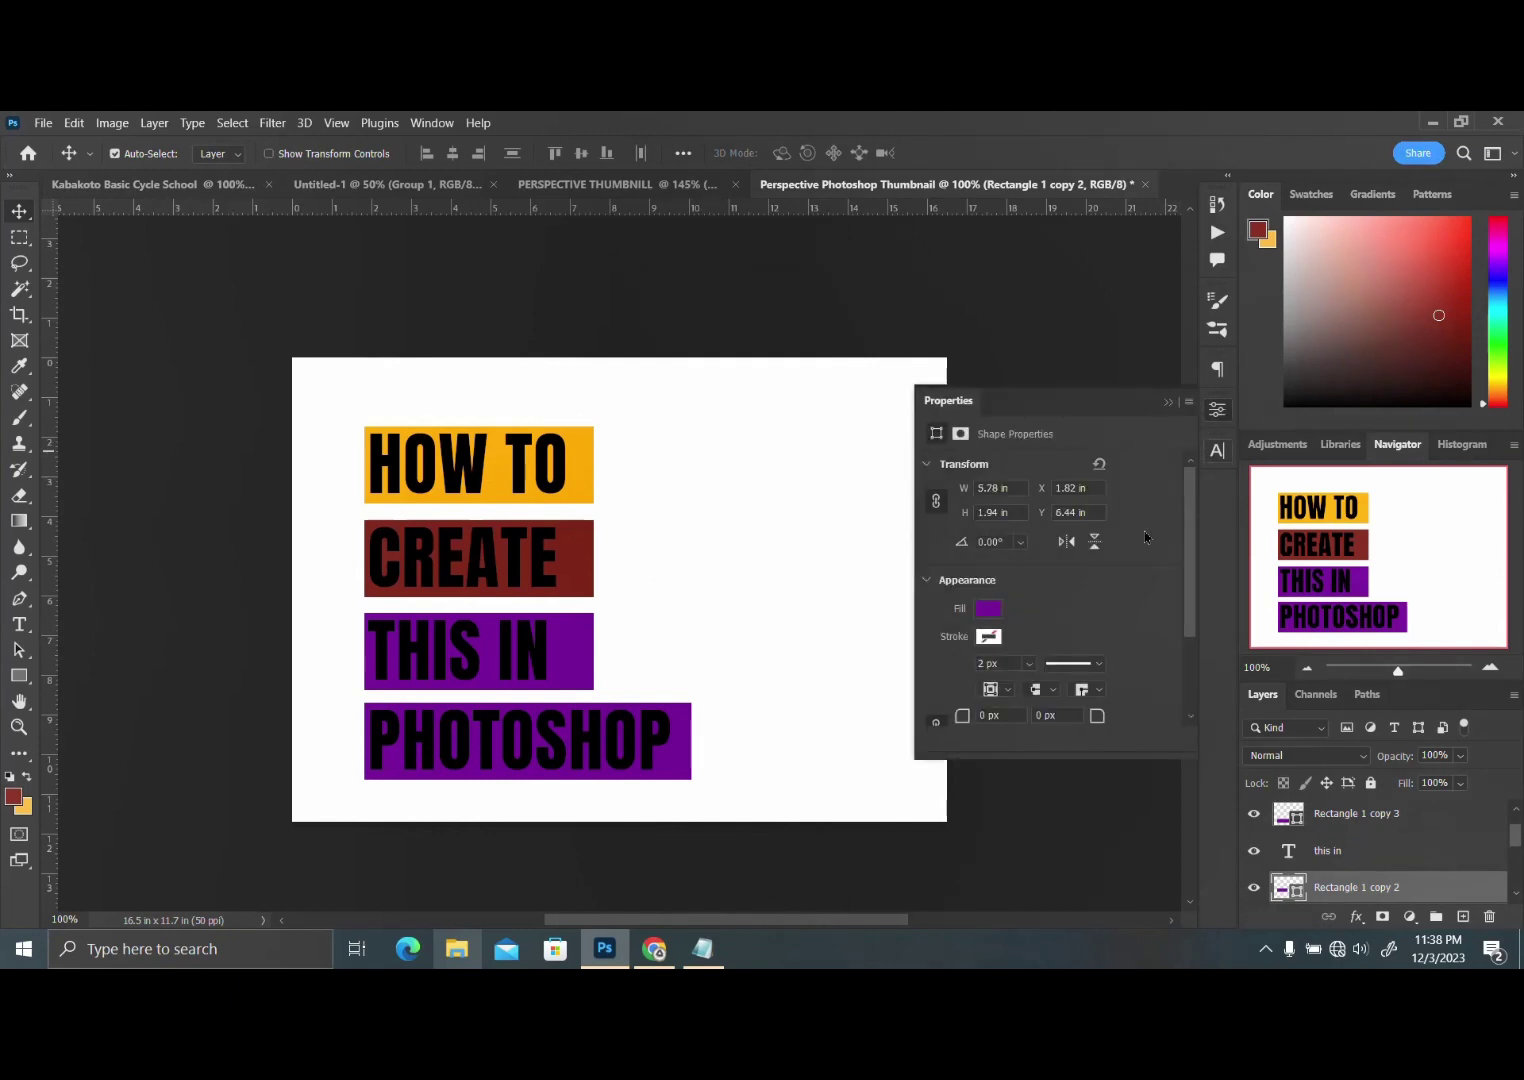
{"action": "left_click", "coordinate": [986, 610]}
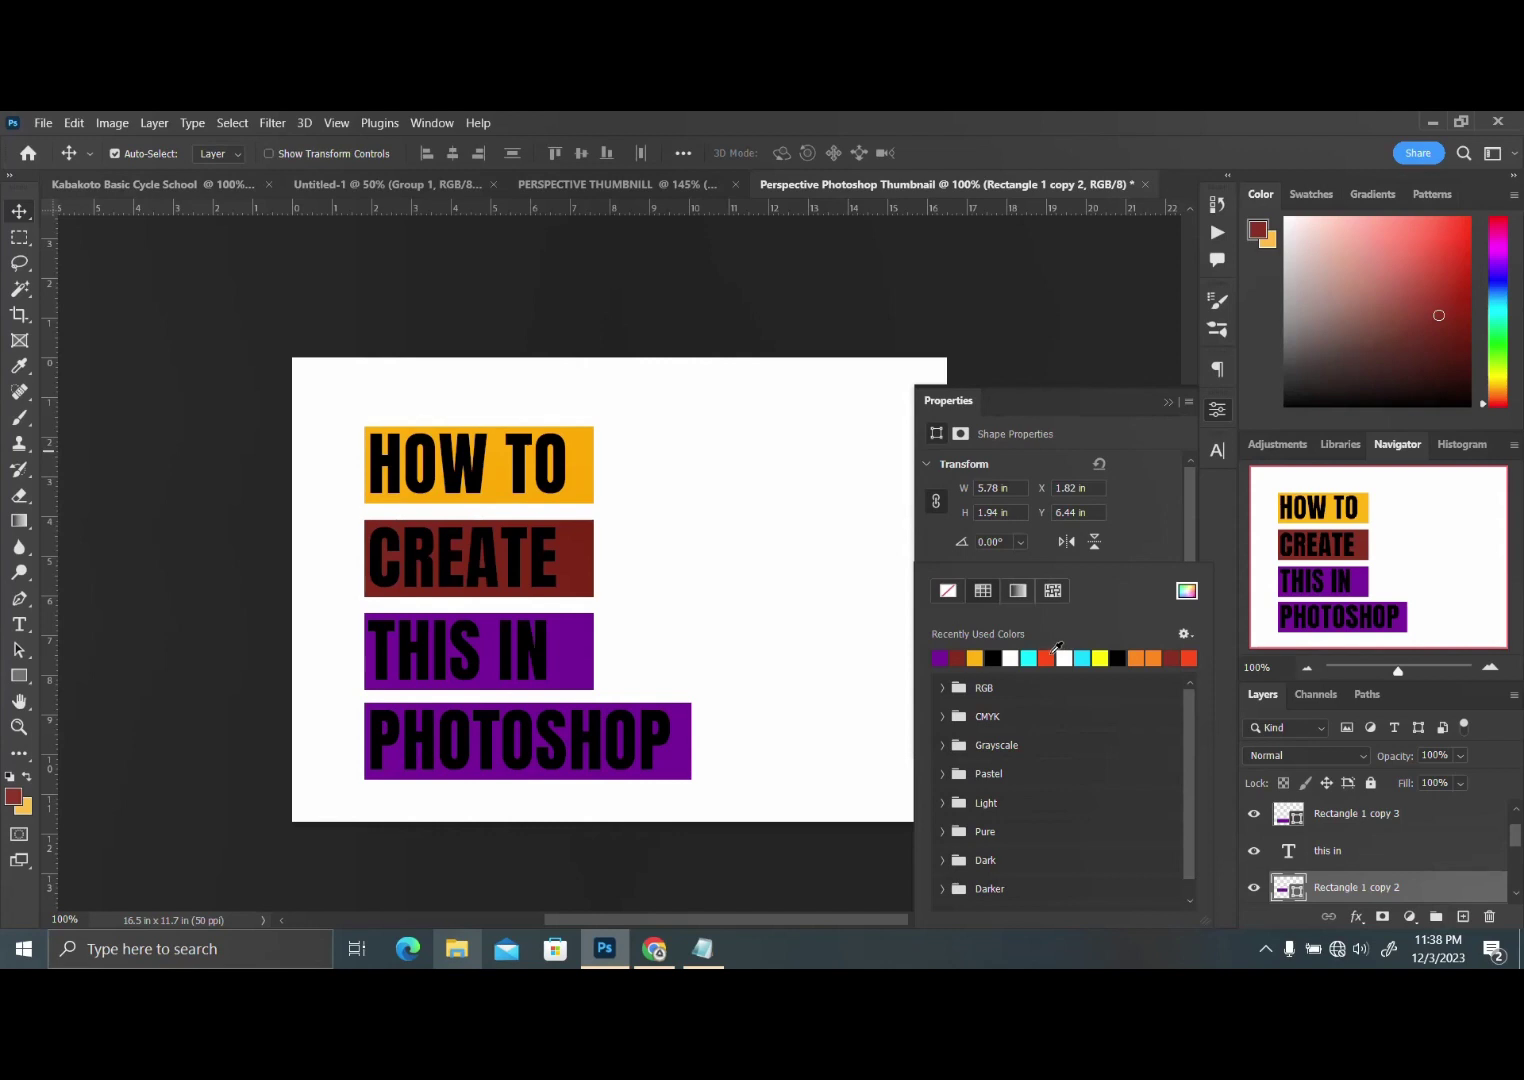
{"action": "left_click", "coordinate": [1054, 651]}
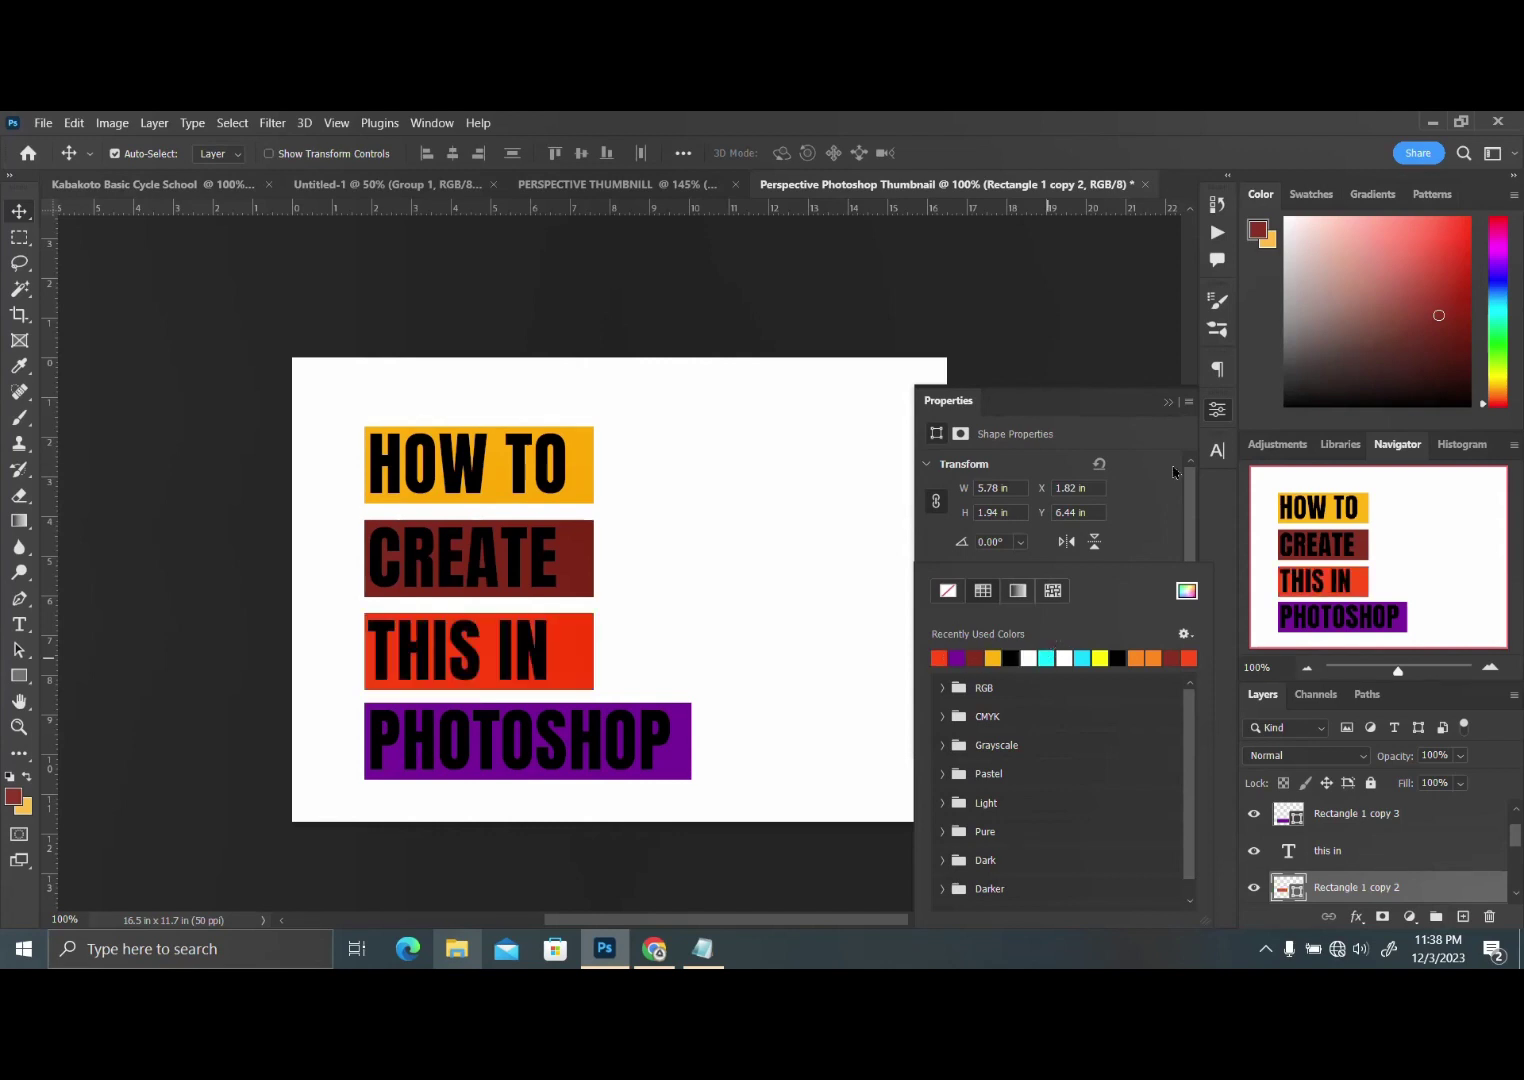
{"action": "left_click", "coordinate": [1217, 410]}
{"action": "left_click", "coordinate": [1217, 410]}
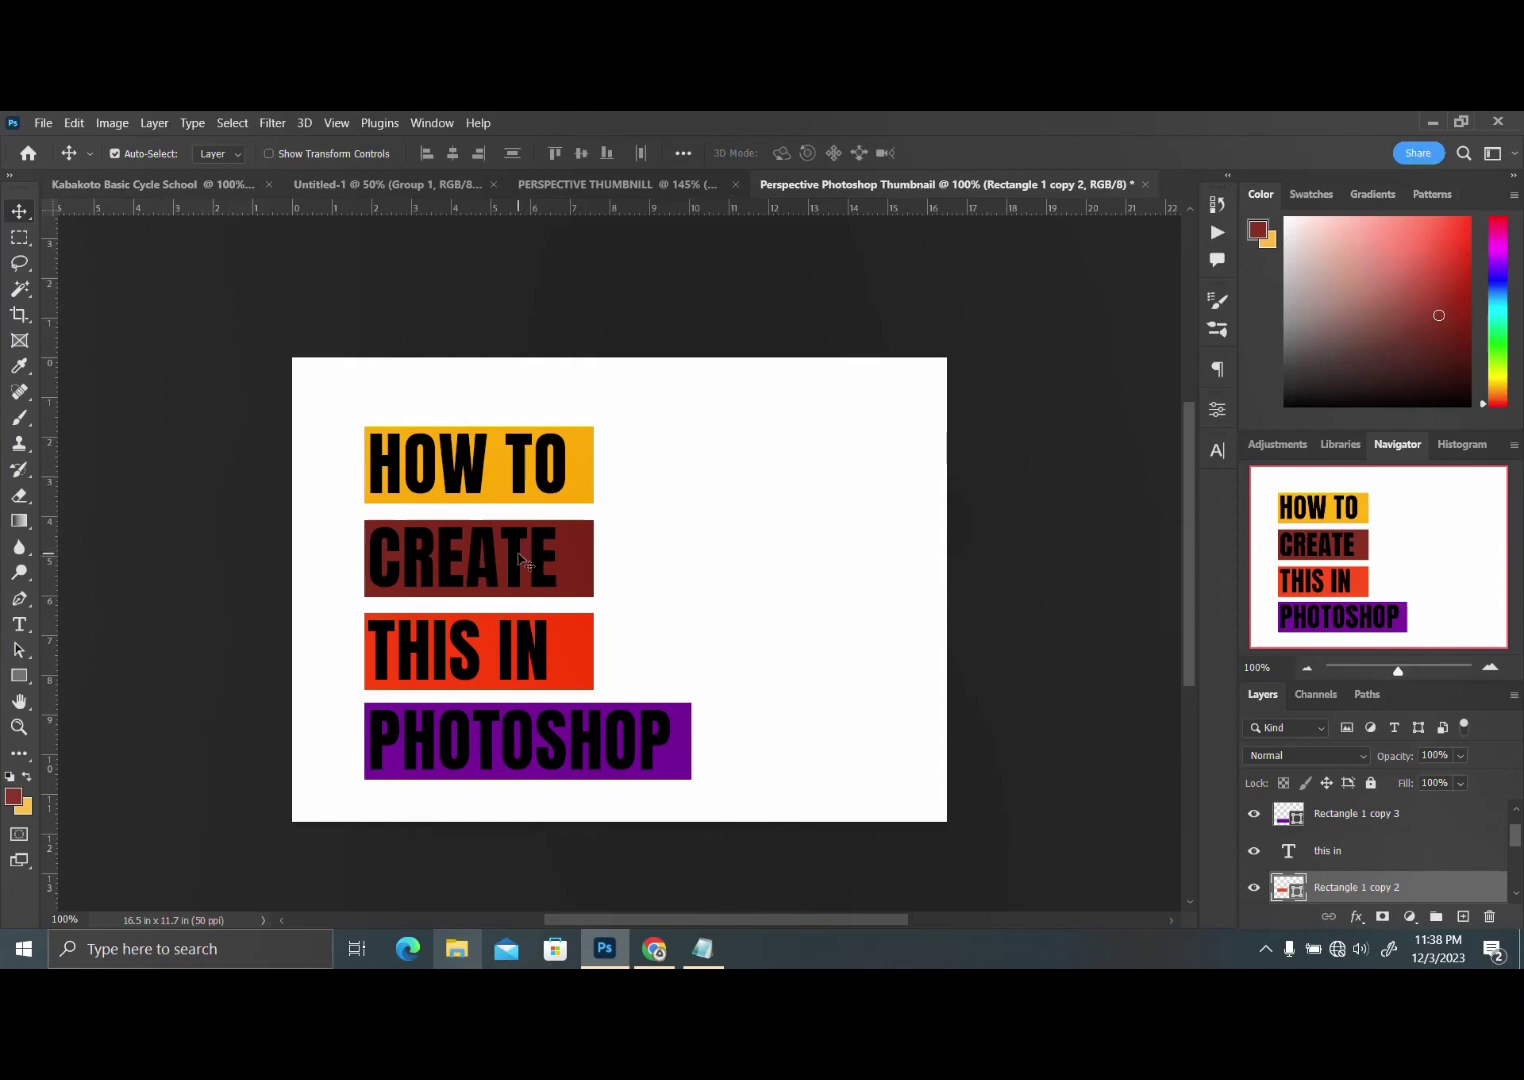
Check the color of the CREATE lettering in the PERSPECTIVE THUMBNILL reference document and return to the working thumbnail
{"action": "left_click", "coordinate": [582, 187]}
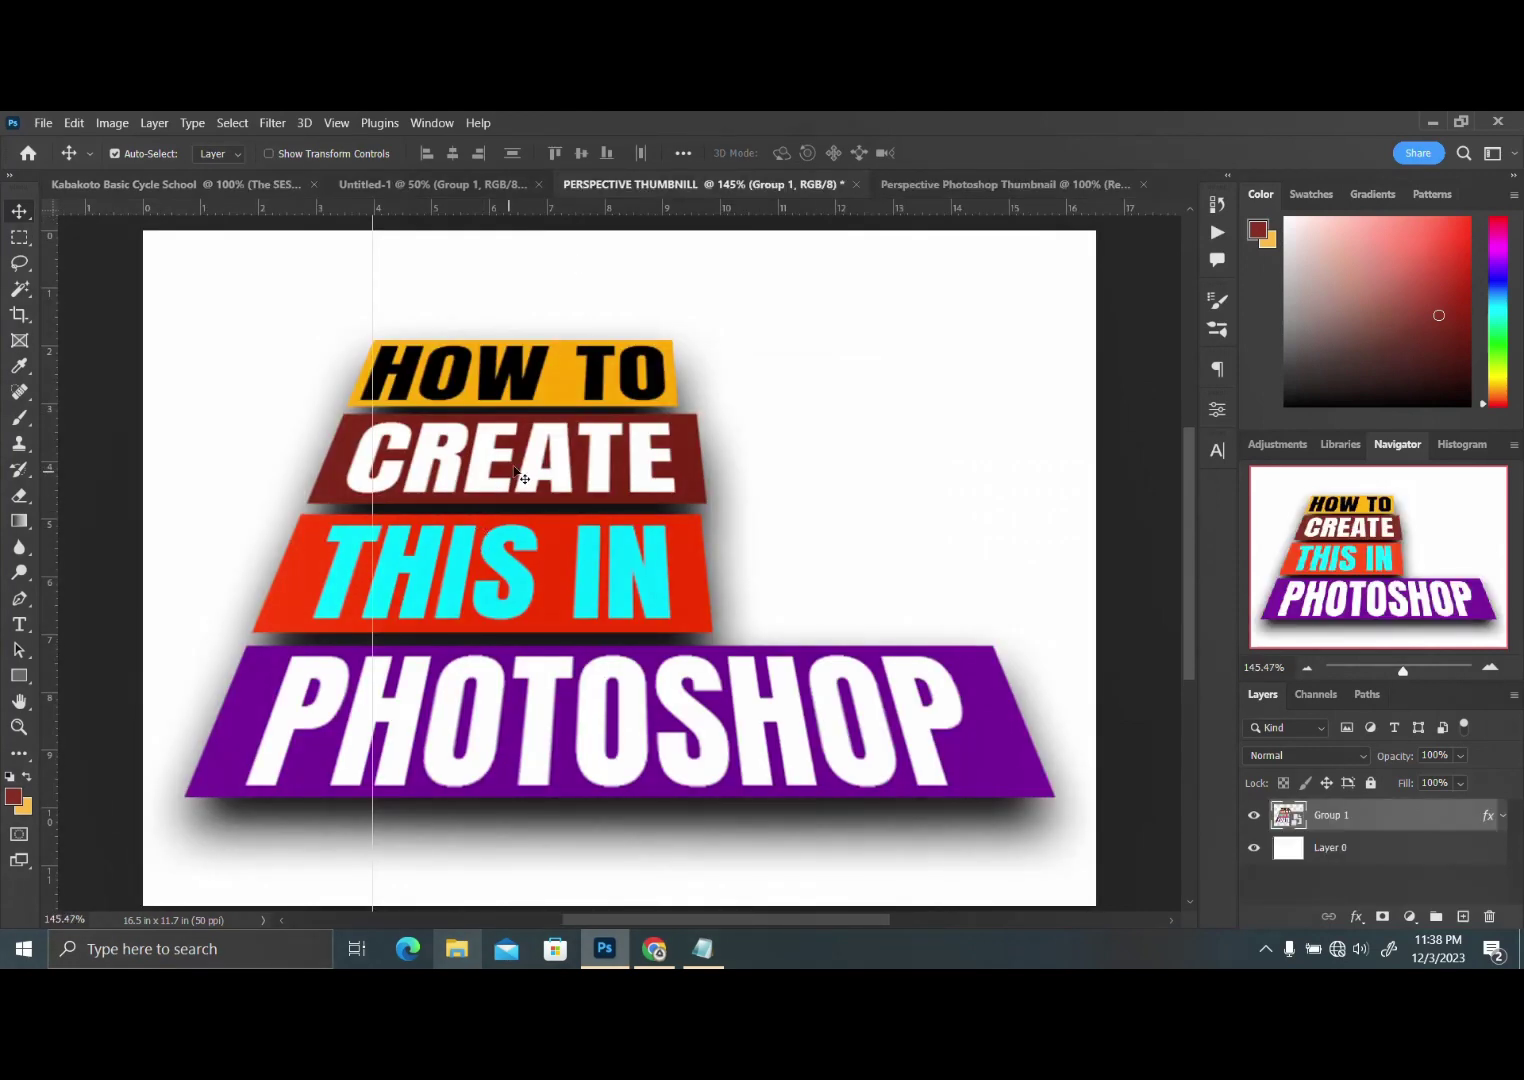
{"action": "left_click", "coordinate": [1024, 187]}
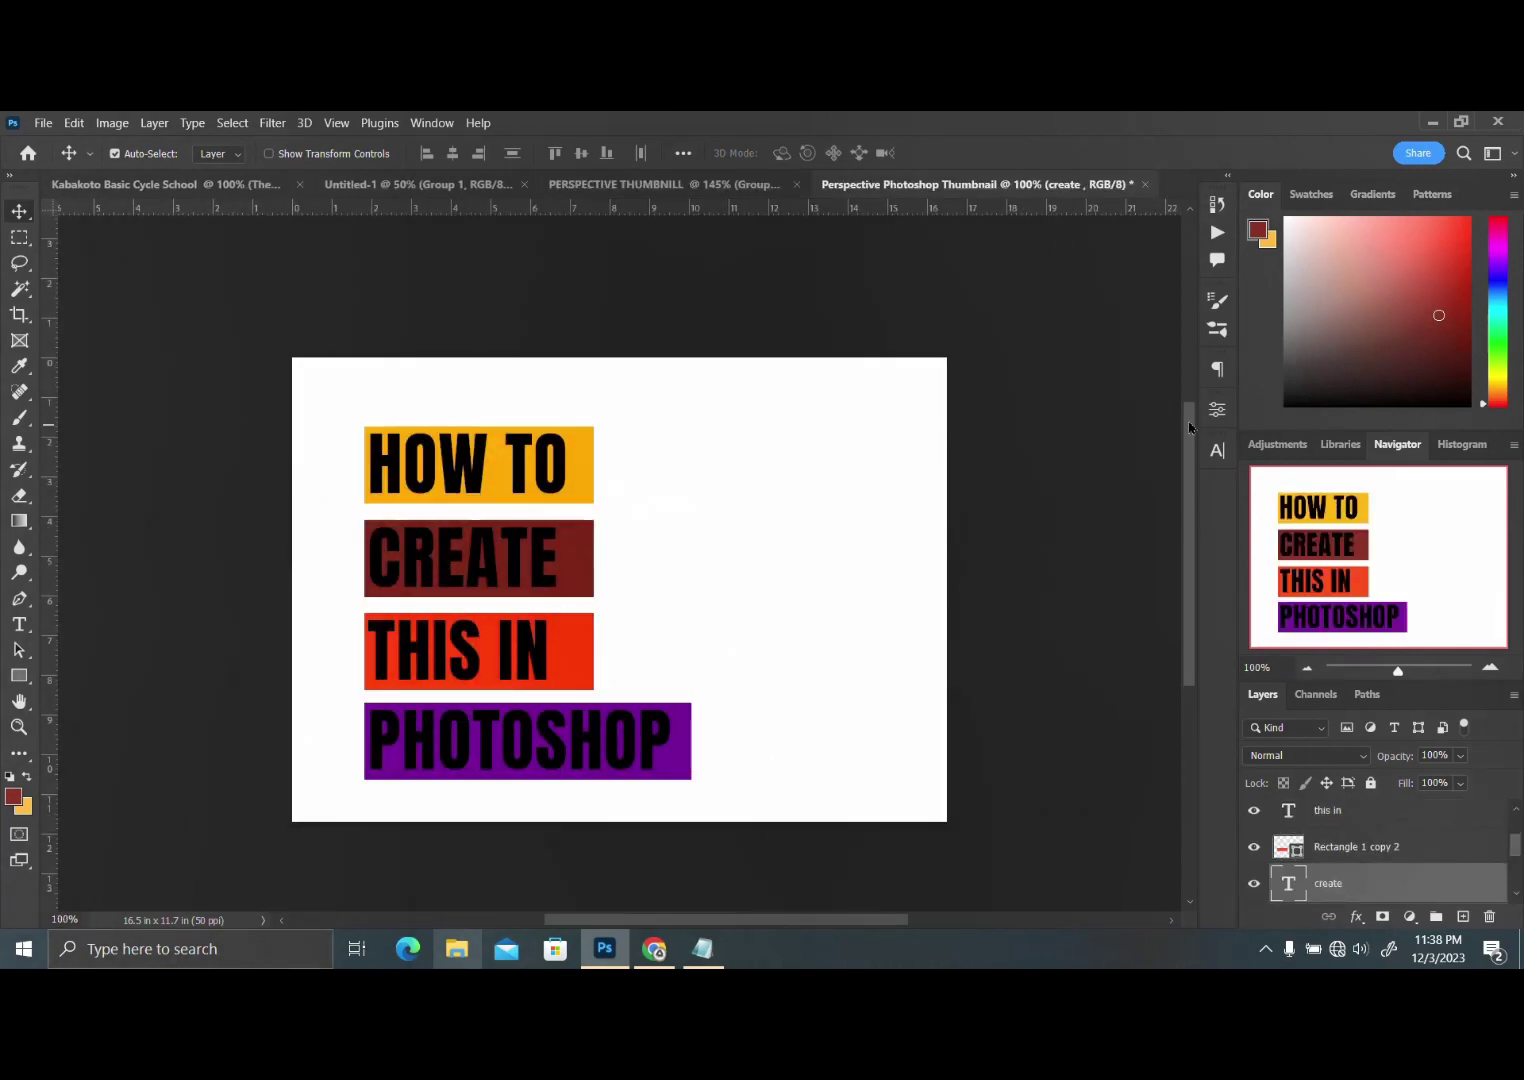